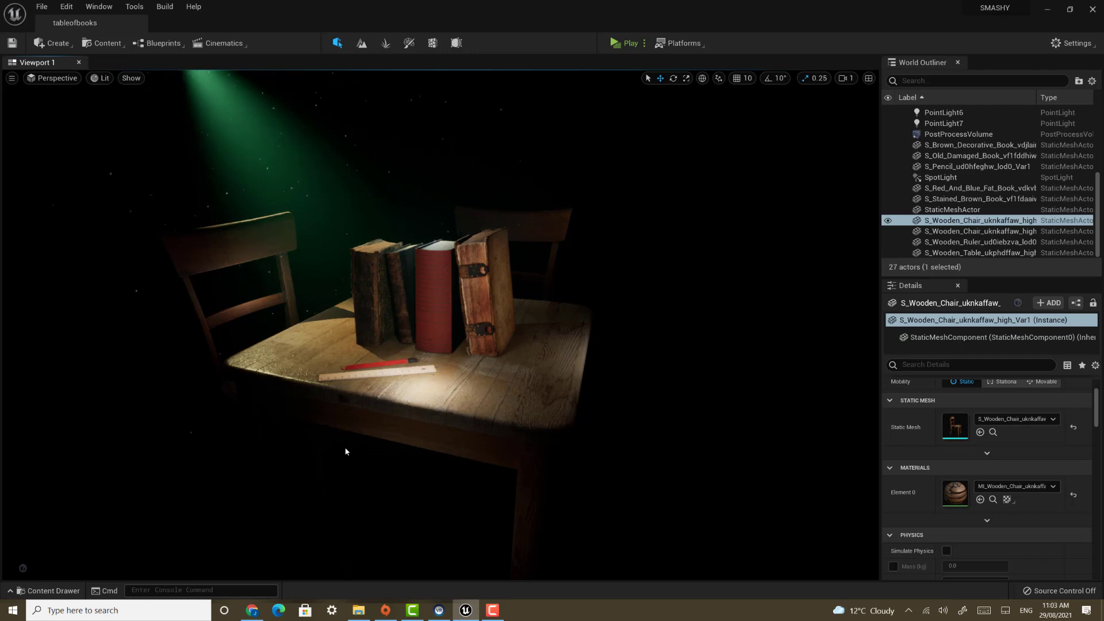
- Create a new level from the Empty Level template
{"action": "left_click", "coordinate": [42, 11]}
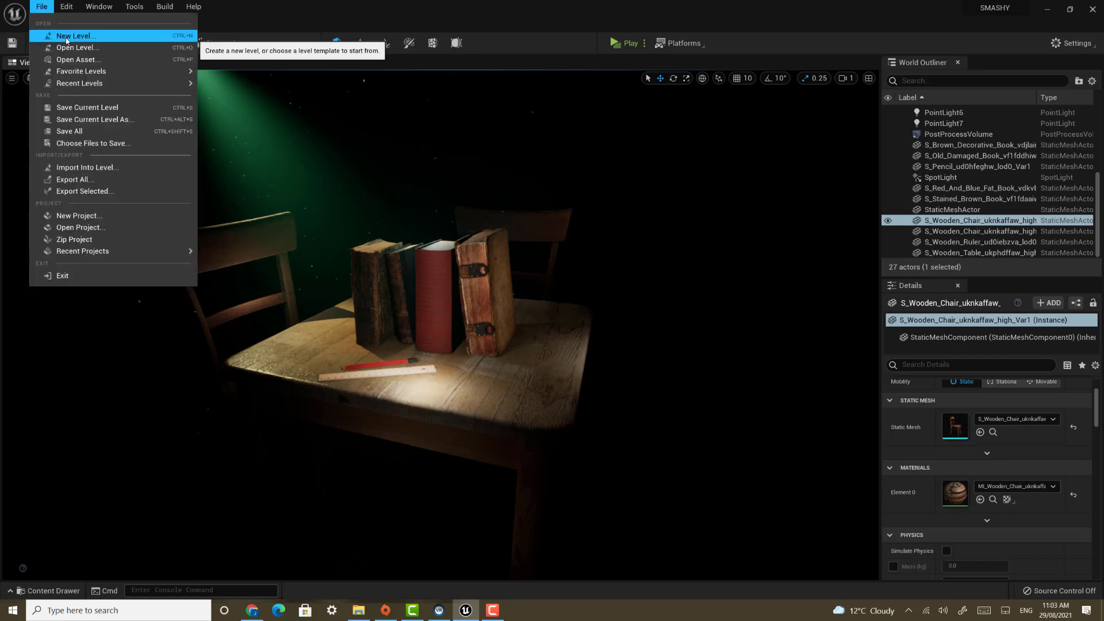
{"action": "left_click", "coordinate": [68, 35]}
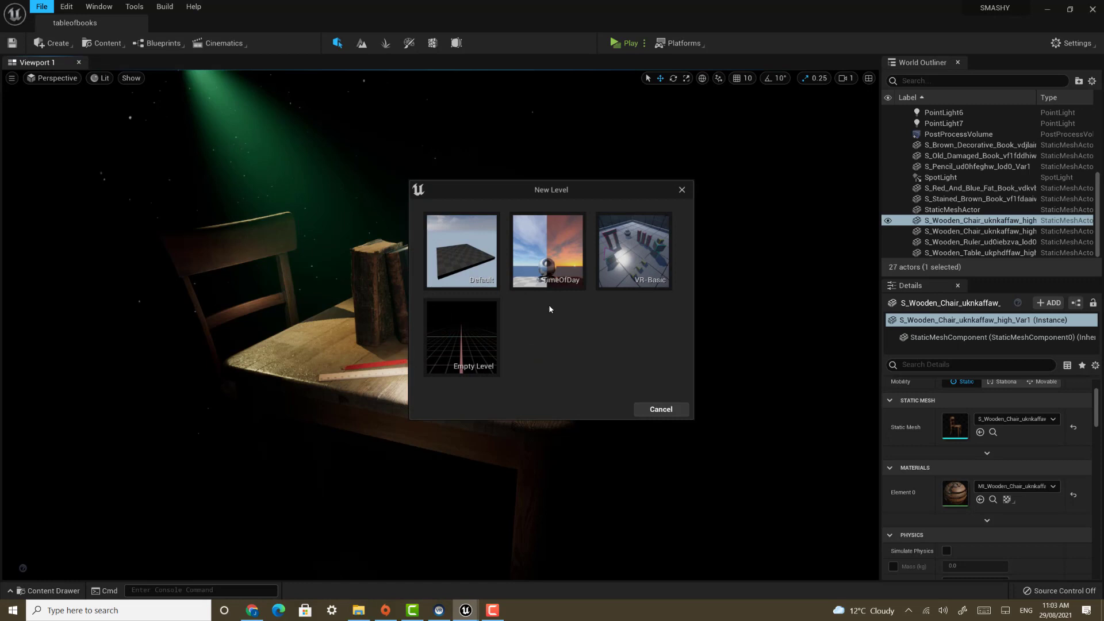
{"action": "left_click", "coordinate": [478, 347]}
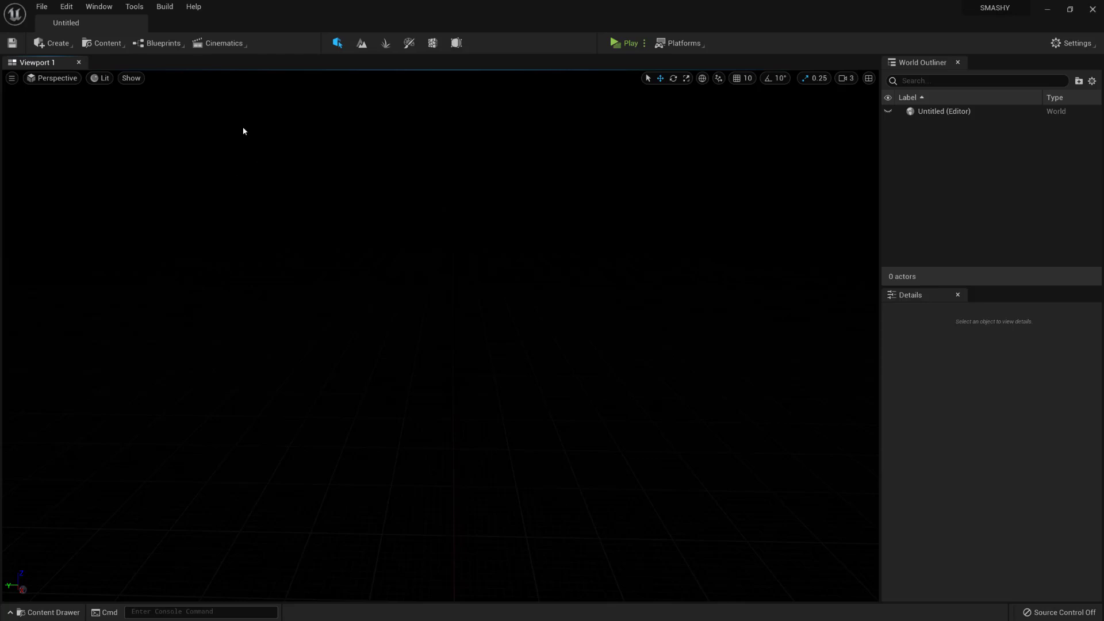
- Open Quixel Bridge and shift its window over the dark viewport
{"action": "left_click", "coordinate": [113, 49]}
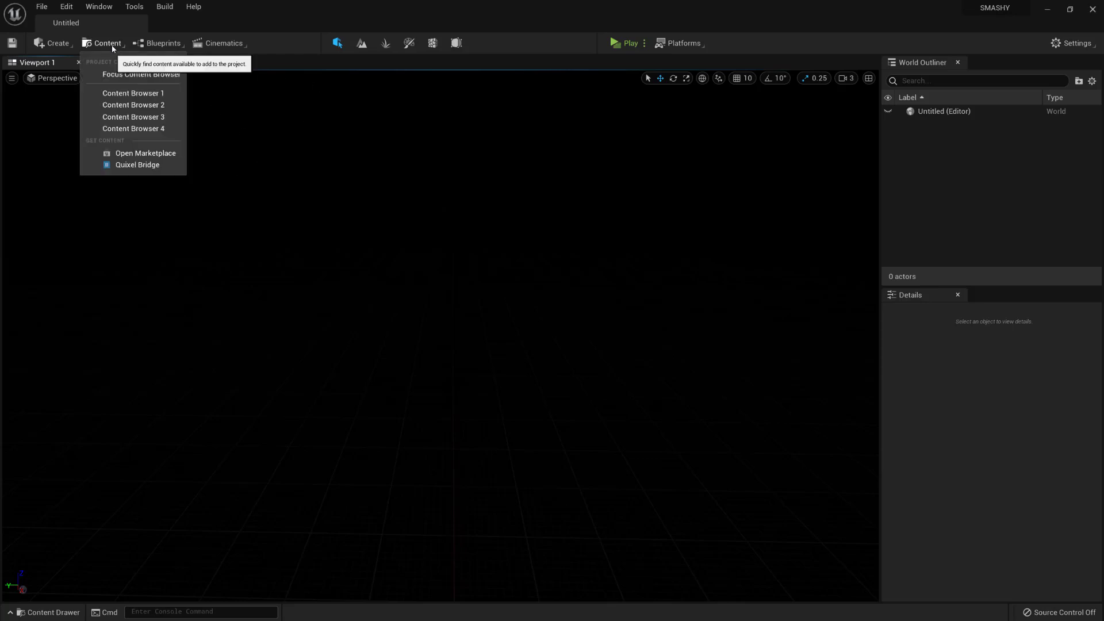
{"action": "left_click", "coordinate": [130, 167]}
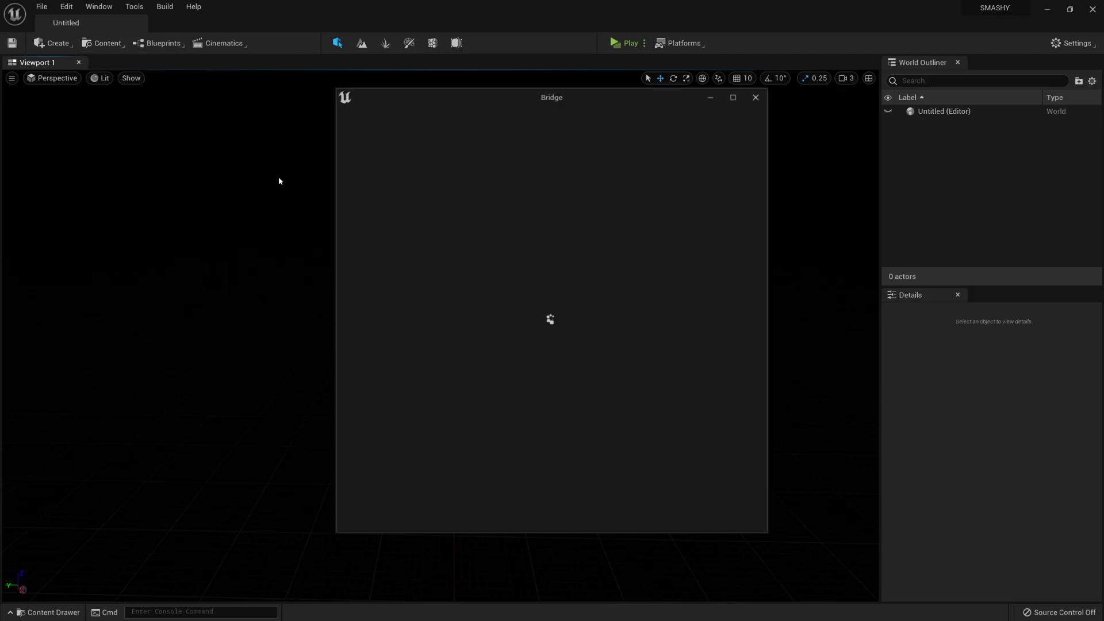
{"action": "left_click_drag", "start_coordinate": [590, 101], "coordinate": [547, 105]}
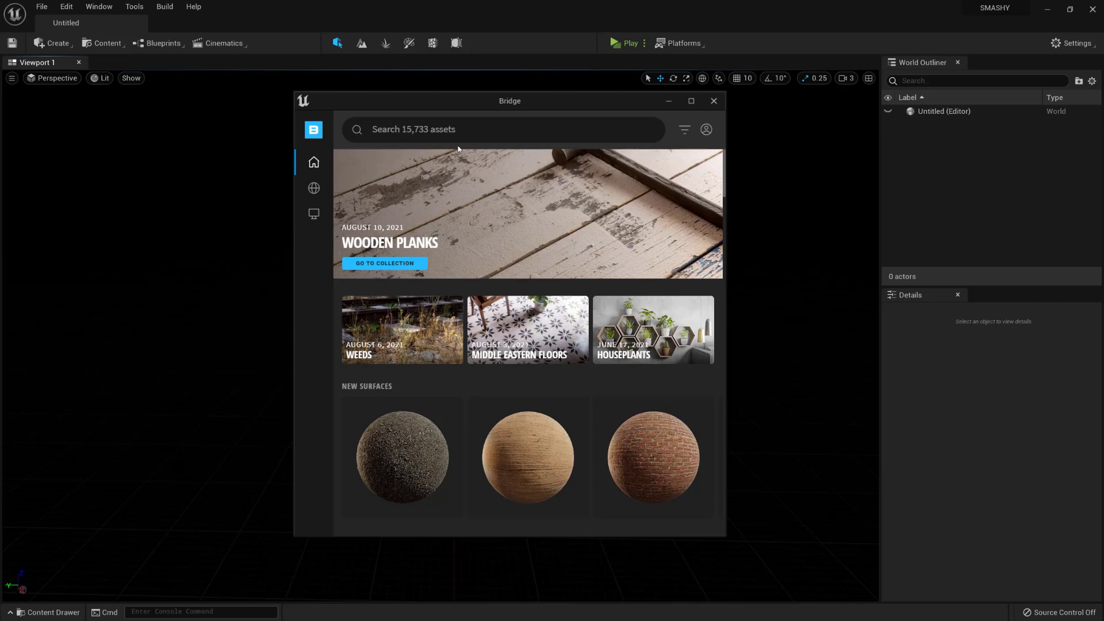
- Browse the 3D food assets to the fruit category, view the clementine and the banana, and copy the banana's asset ID
{"action": "left_click", "coordinate": [428, 135]}
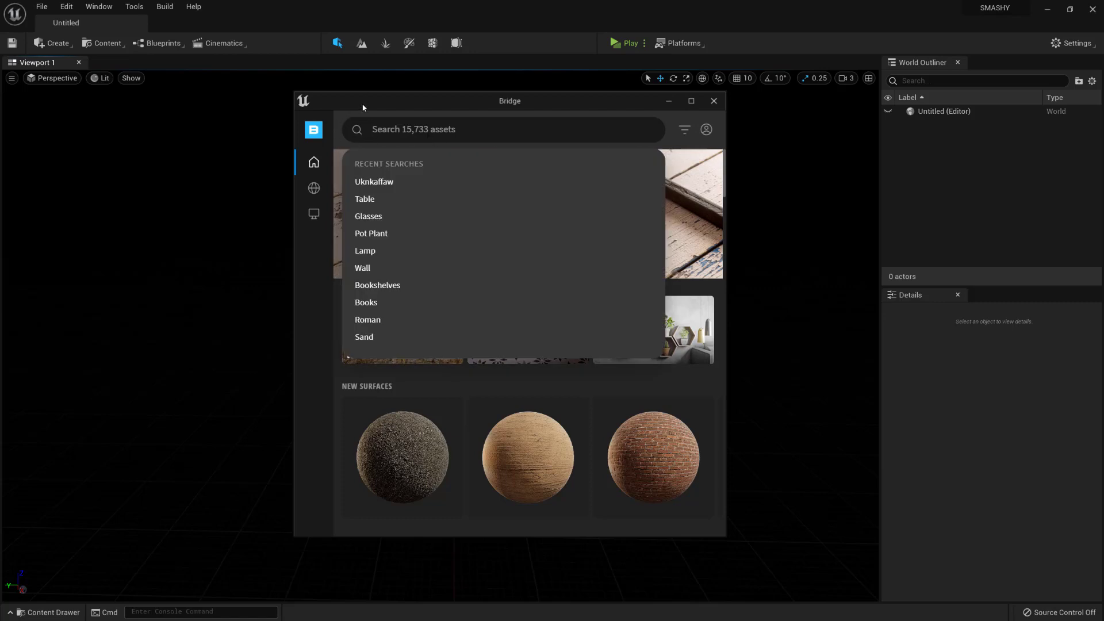
{"action": "mouse_move", "coordinate": [314, 162]}
{"action": "left_click", "coordinate": [362, 148]}
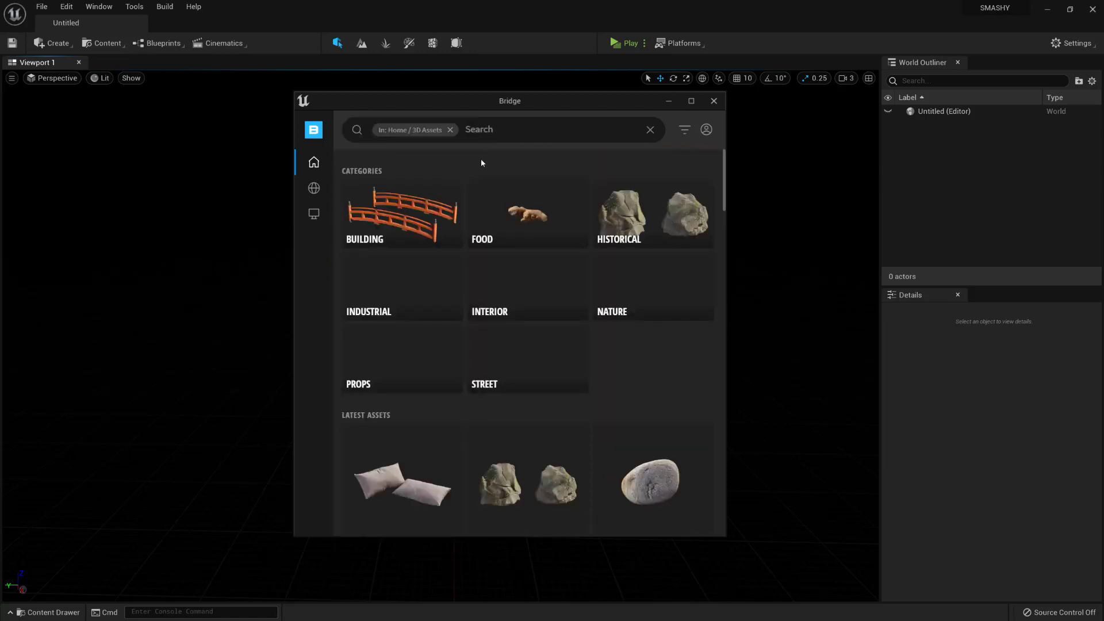
{"action": "left_click", "coordinate": [528, 230]}
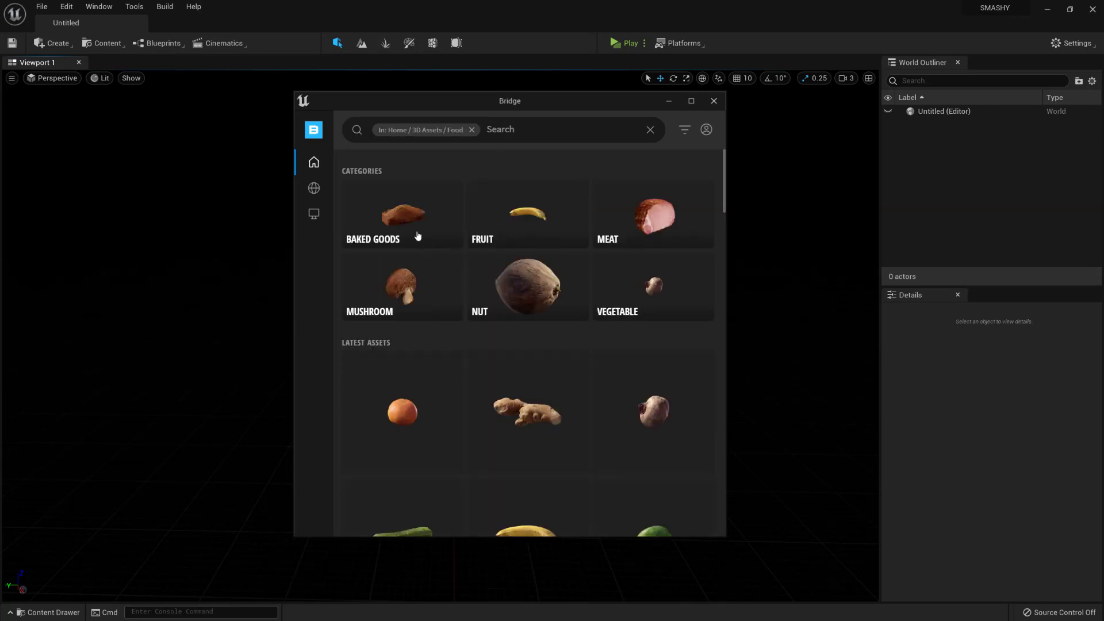
{"action": "left_click", "coordinate": [408, 416]}
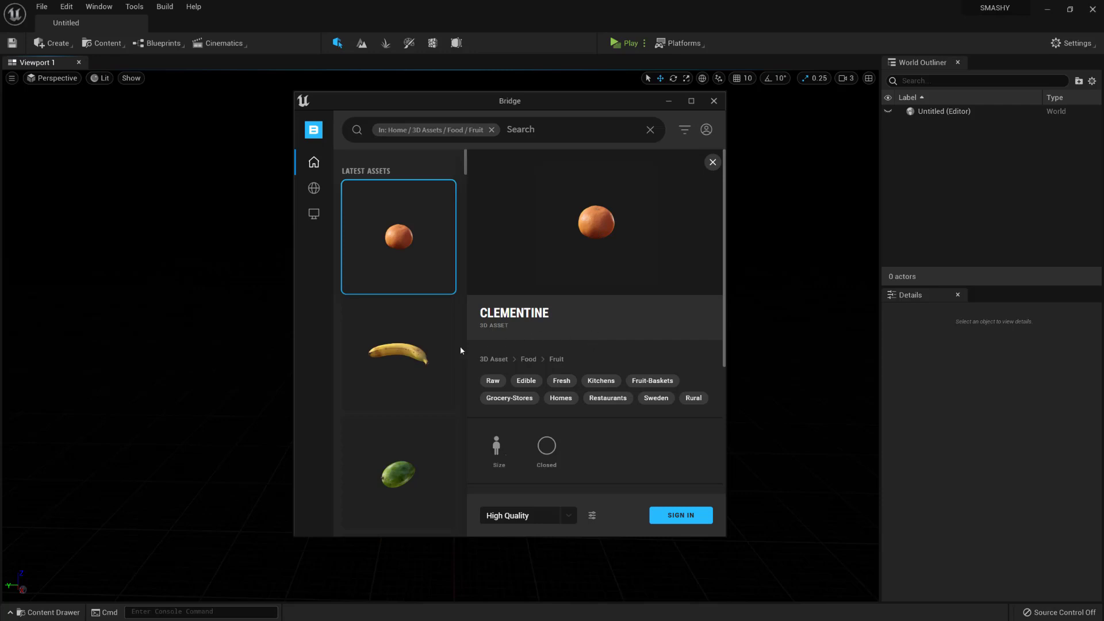
{"action": "left_click", "coordinate": [439, 348]}
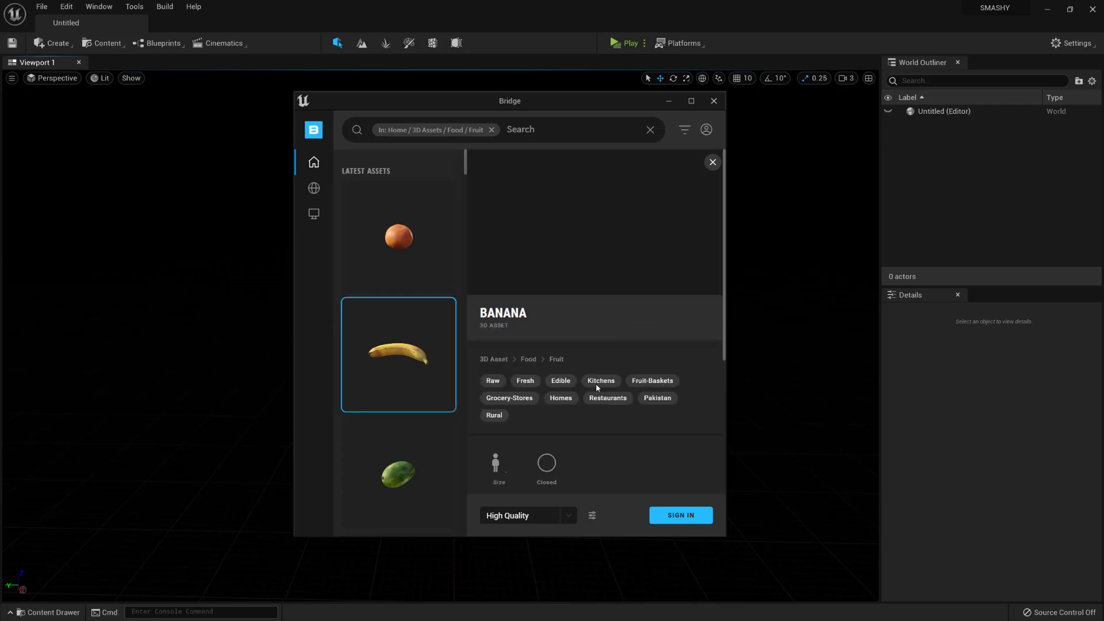
{"action": "right_click", "coordinate": [427, 353]}
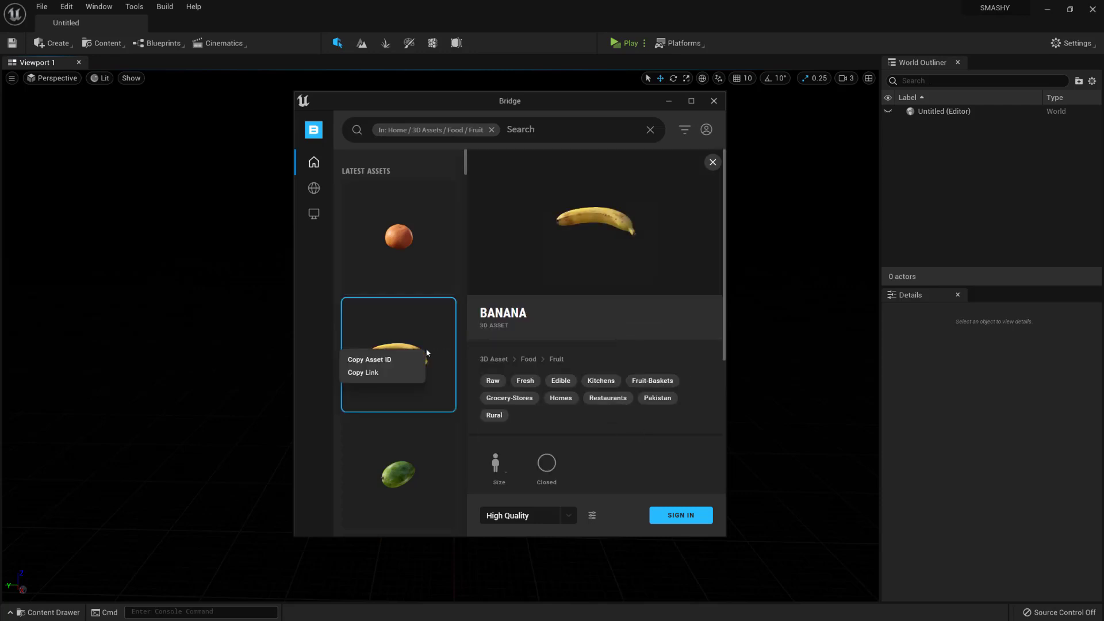
{"action": "left_click", "coordinate": [392, 360]}
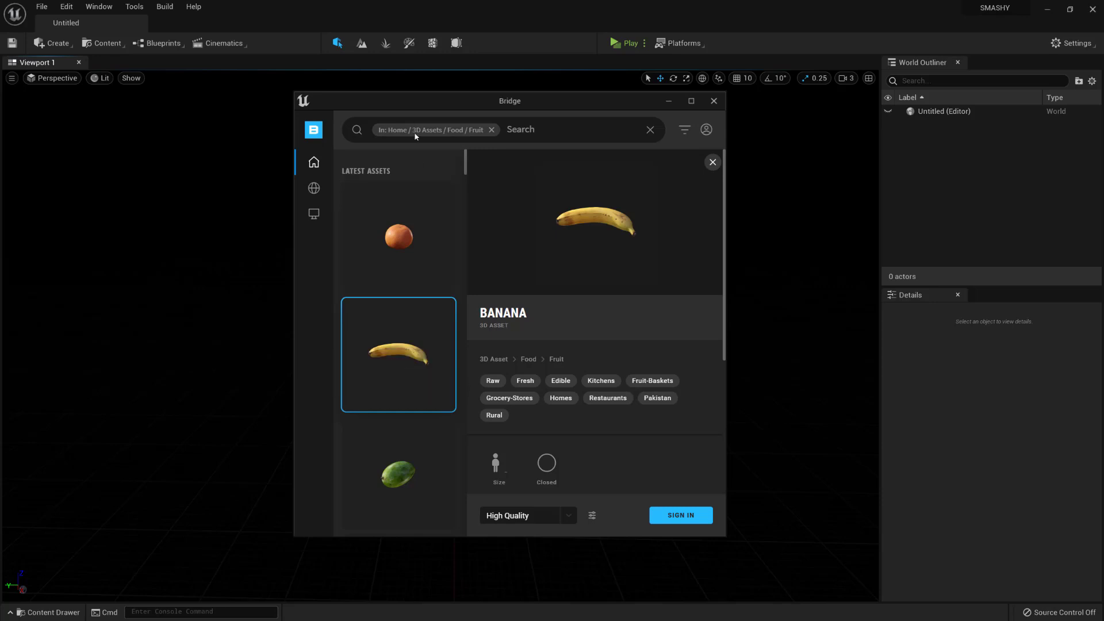
- Clear the fruit category filter, close the banana's details, and search the asset library for vfendgyiw
{"action": "left_click", "coordinate": [492, 130]}
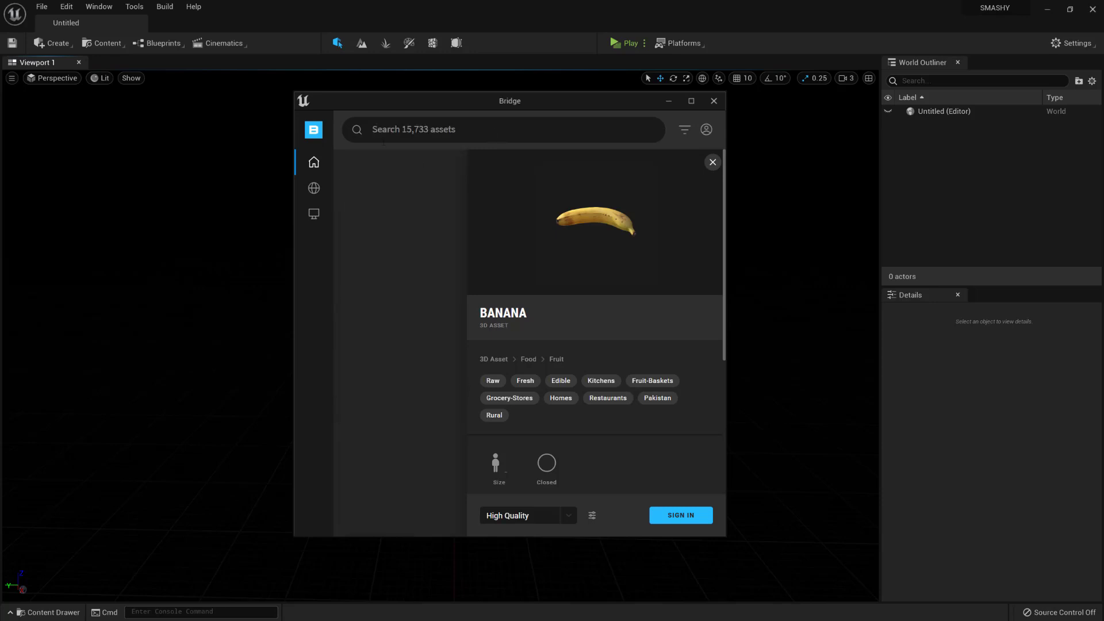
{"action": "left_click", "coordinate": [713, 163]}
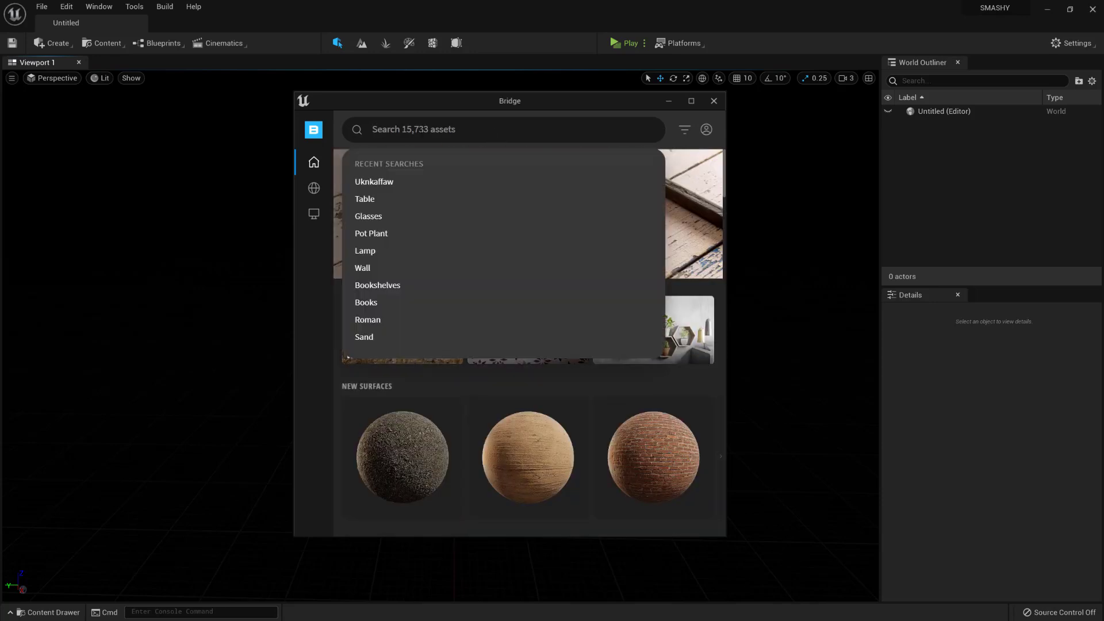
{"action": "type", "text": "vfendgyiw"}
{"action": "key", "text": "Return"}
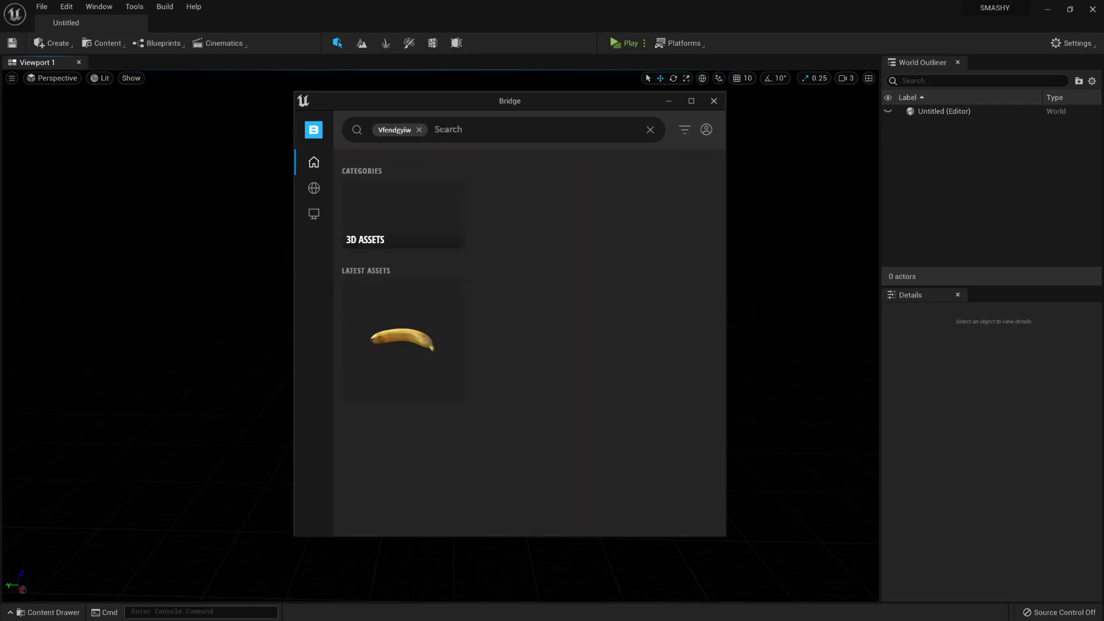
{"action": "mouse_move", "coordinate": [333, 194]}
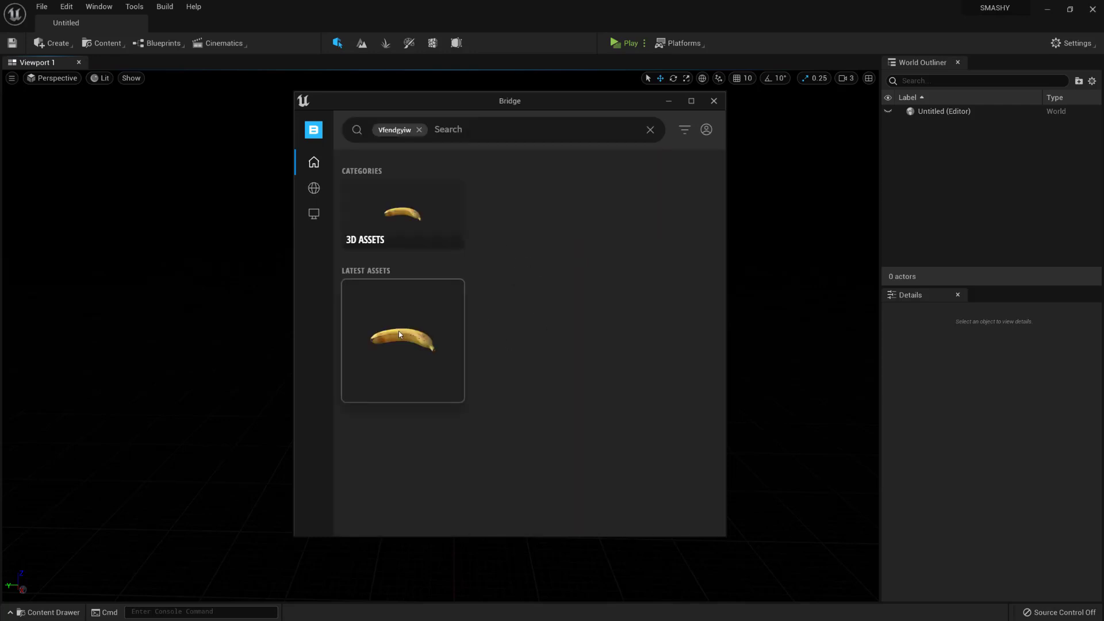
- Download the banana asset at High Quality, add it to the project, and close Bridge
{"action": "left_click", "coordinate": [399, 330]}
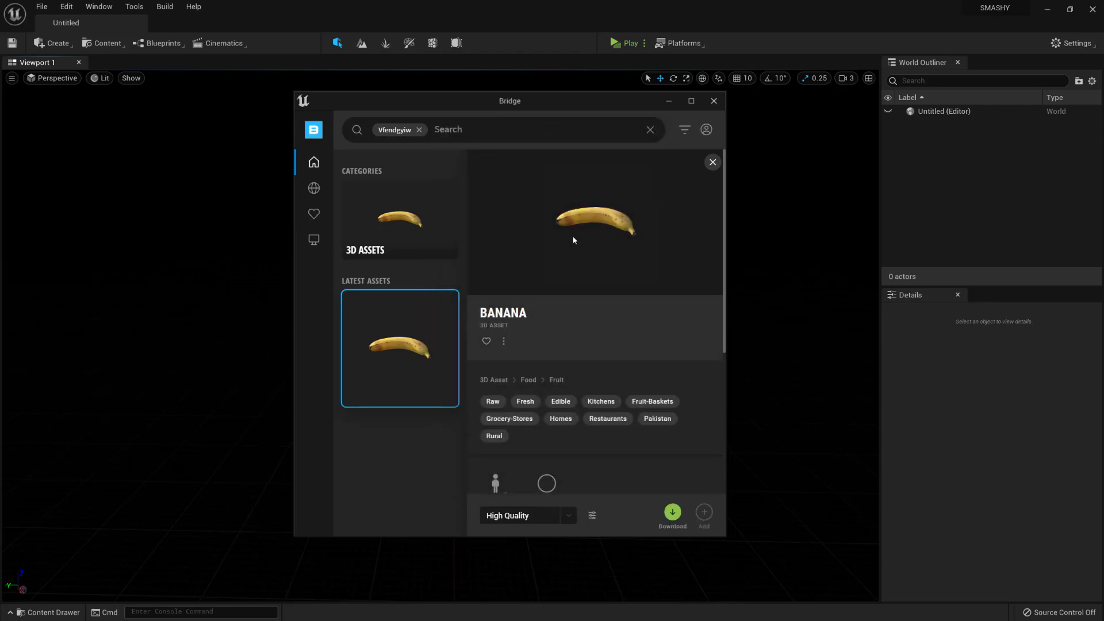
{"action": "left_click", "coordinate": [670, 526]}
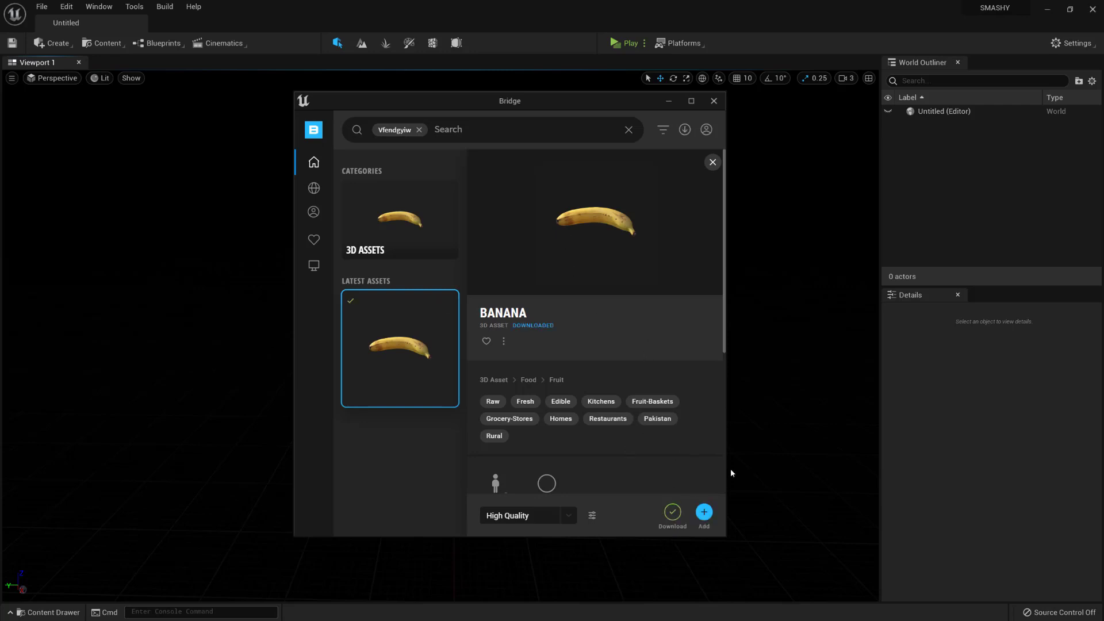
{"action": "left_click", "coordinate": [704, 514]}
{"action": "left_click", "coordinate": [714, 101]}
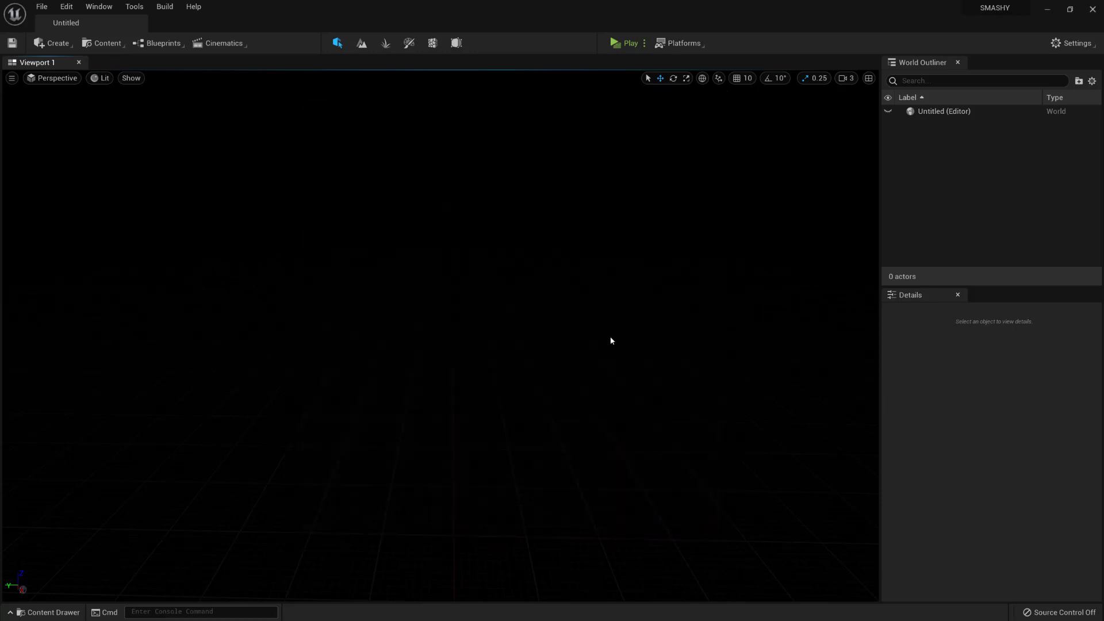
- Open the Banana_vfendgyiw folder inside Megascans/3D_Assets in the project content
{"action": "key", "text": "ctrl+space"}
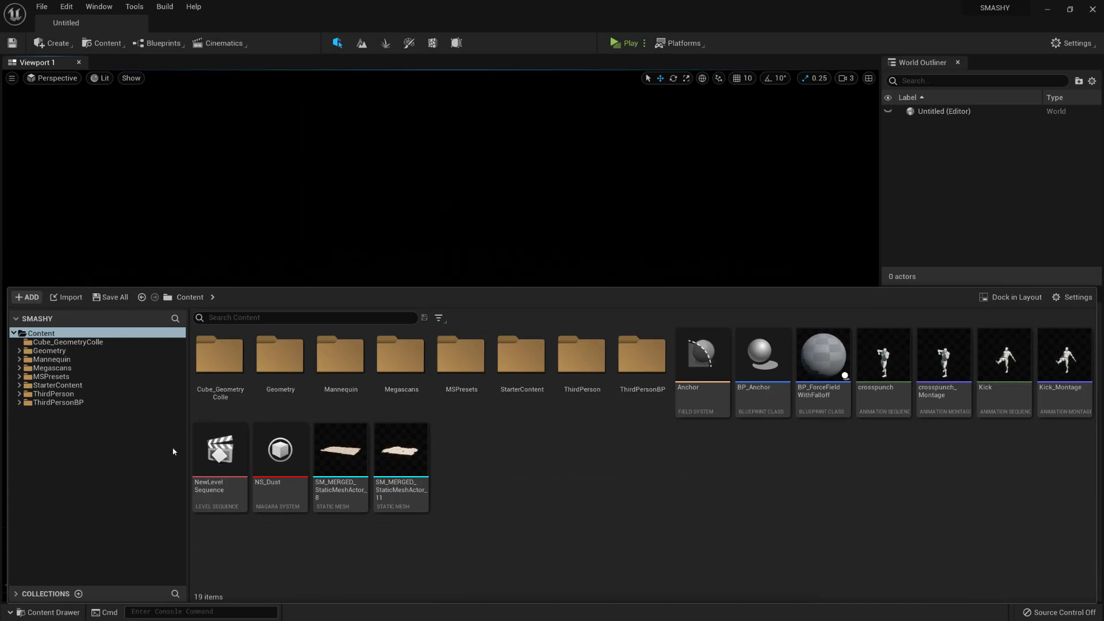
{"action": "left_click", "coordinate": [53, 368]}
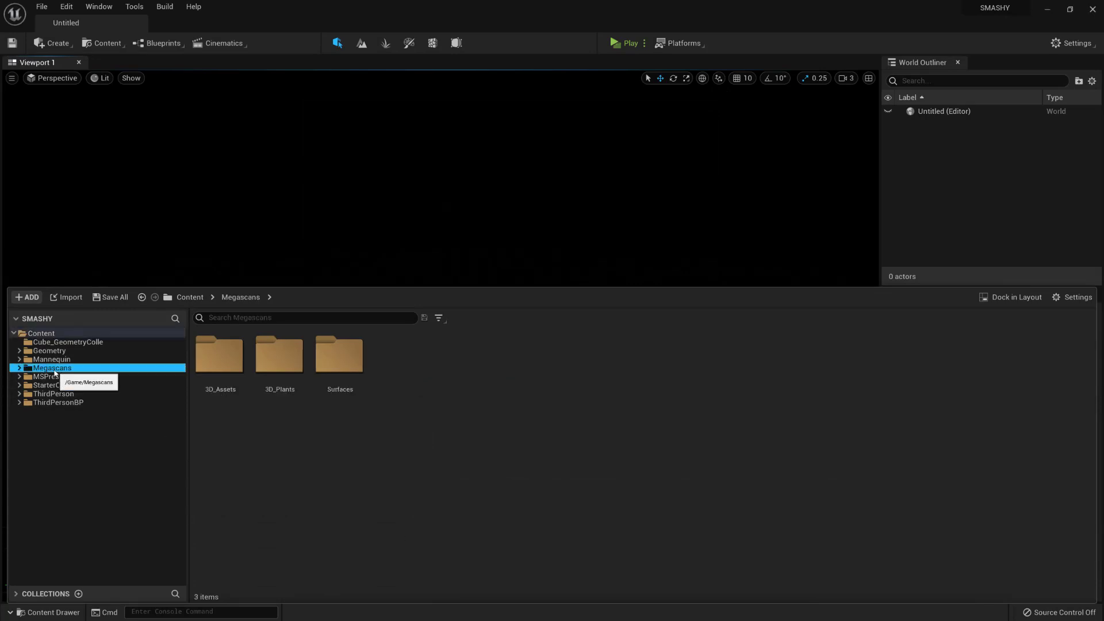
{"action": "double_click", "coordinate": [229, 366]}
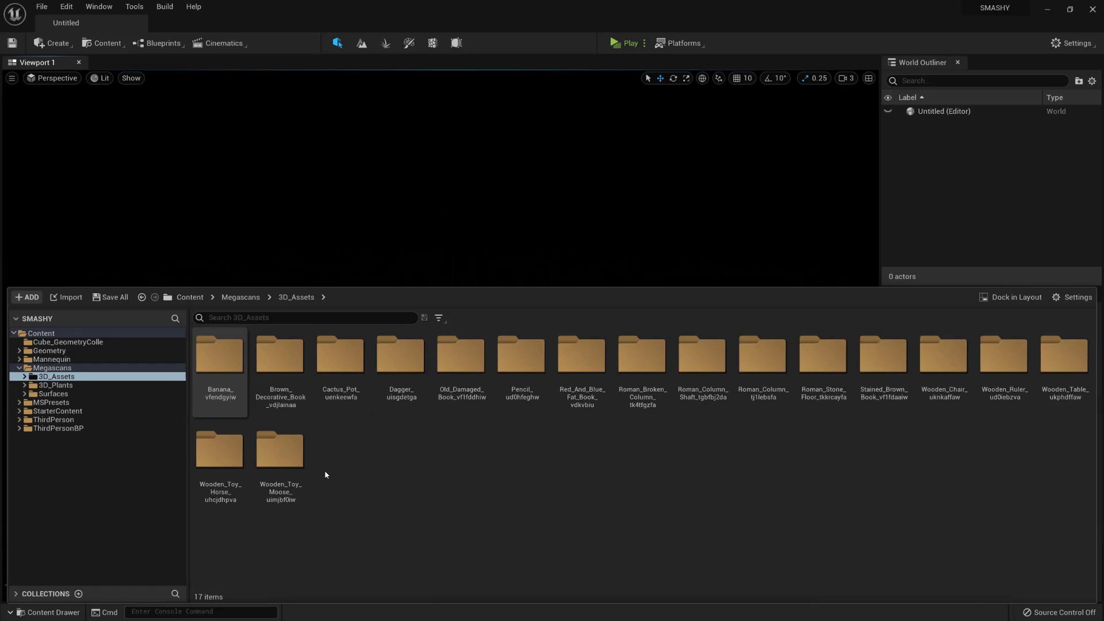
{"action": "left_click", "coordinate": [222, 363]}
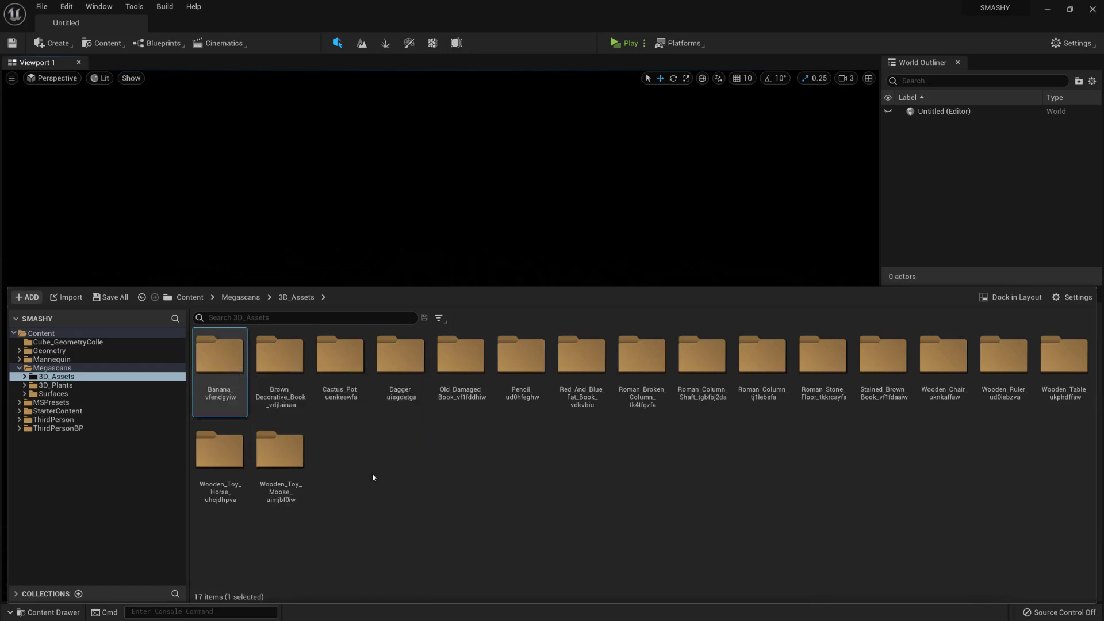
{"action": "double_click", "coordinate": [221, 361]}
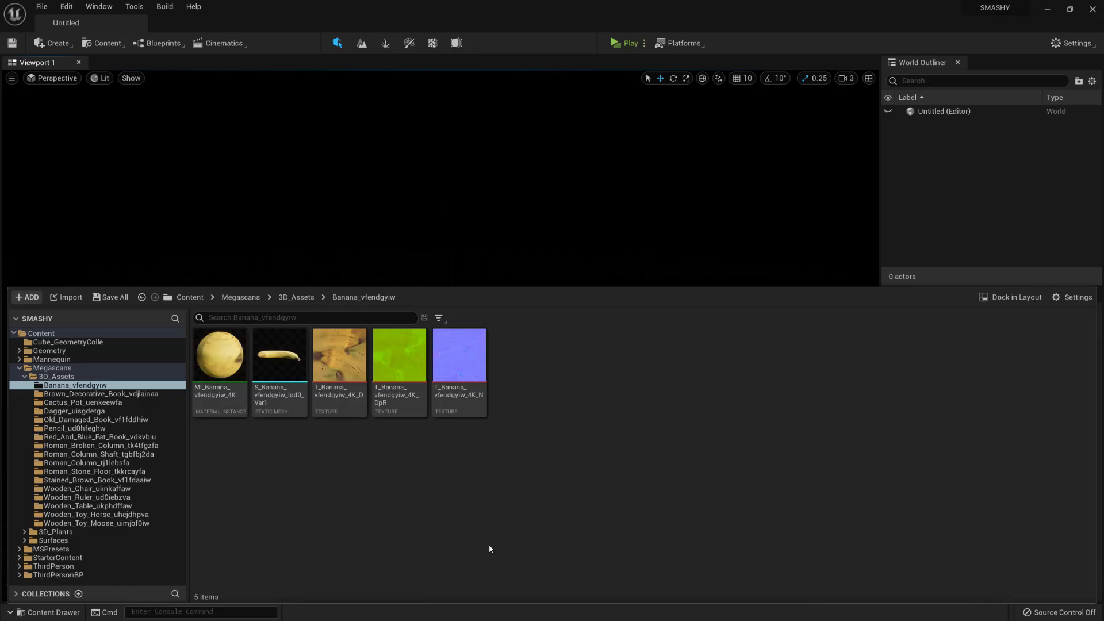
- Place the banana static mesh in the level as a trial and delete it
{"action": "left_click_drag", "start_coordinate": [279, 355], "coordinate": [543, 425]}
{"action": "key", "text": "r"}
{"action": "left_click", "coordinate": [543, 425]}
{"action": "right_click_drag", "start_coordinate": [621, 432], "coordinate": [604, 424]}
{"action": "left_click", "coordinate": [366, 335]}
{"action": "key", "text": "Delete"}
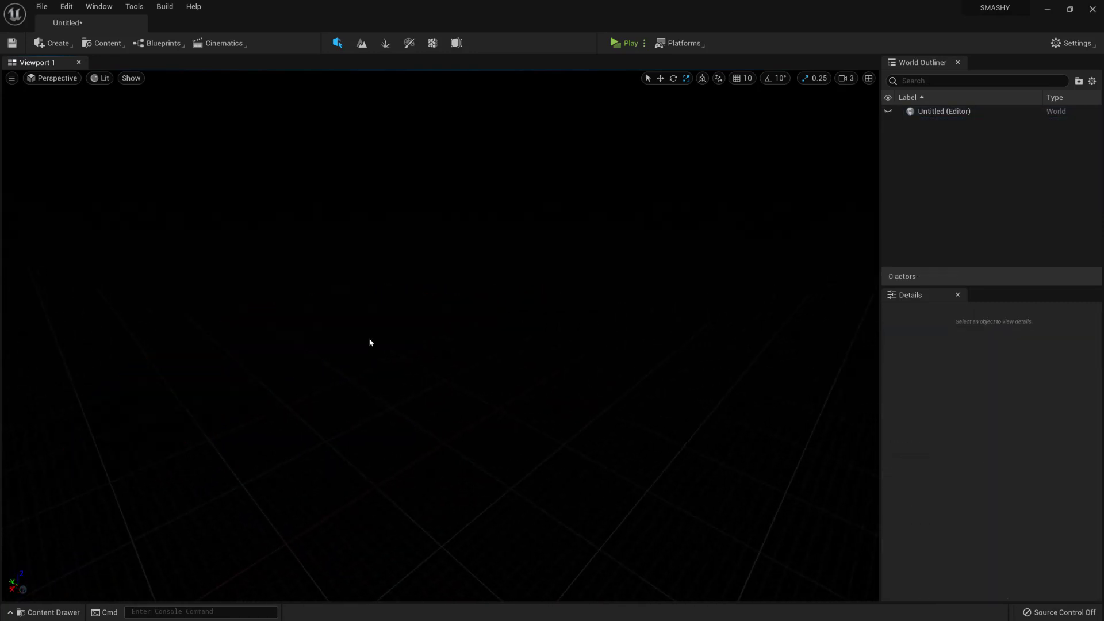
- Add a Plane shape to the empty level and scale it up uniformly
{"action": "right_click_drag", "start_coordinate": [374, 340], "coordinate": [372, 332]}
{"action": "left_click", "coordinate": [63, 44]}
{"action": "mouse_move", "coordinate": [86, 86]}
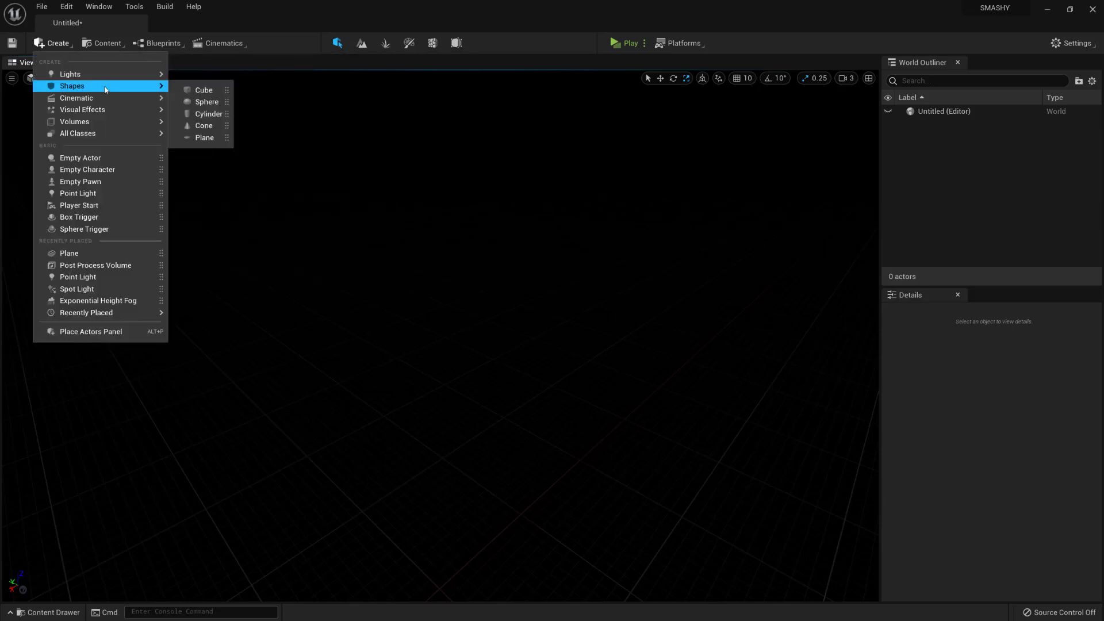
{"action": "left_click", "coordinate": [202, 137]}
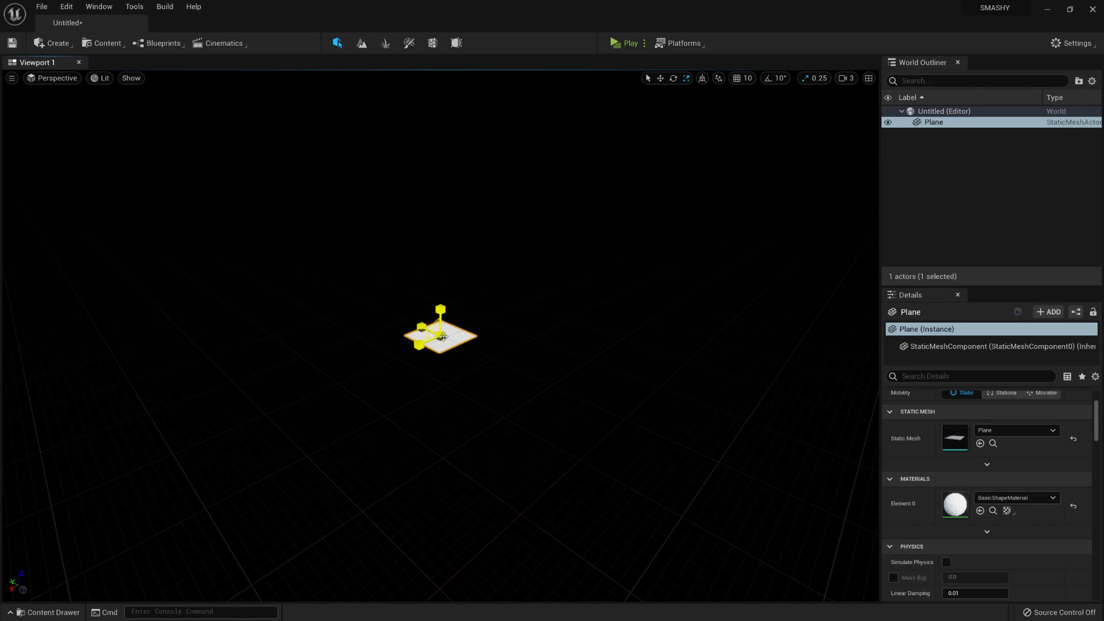
{"action": "left_click_drag", "start_coordinate": [442, 337], "coordinate": [442, 338]}
{"action": "right_click_drag", "start_coordinate": [523, 361], "coordinate": [581, 368]}
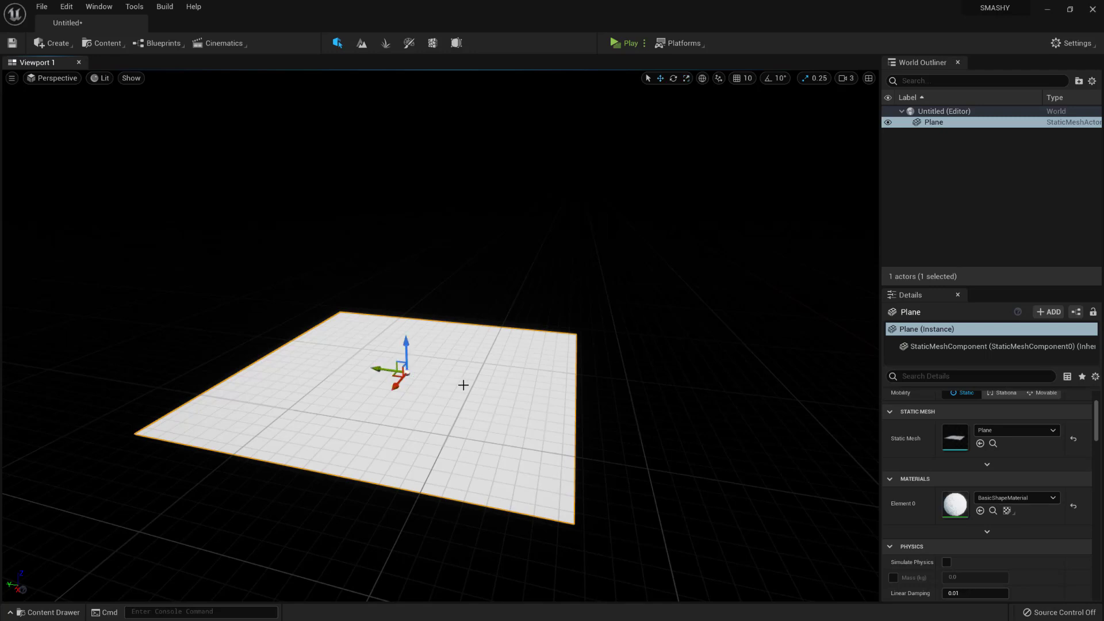
{"action": "key", "text": "e"}
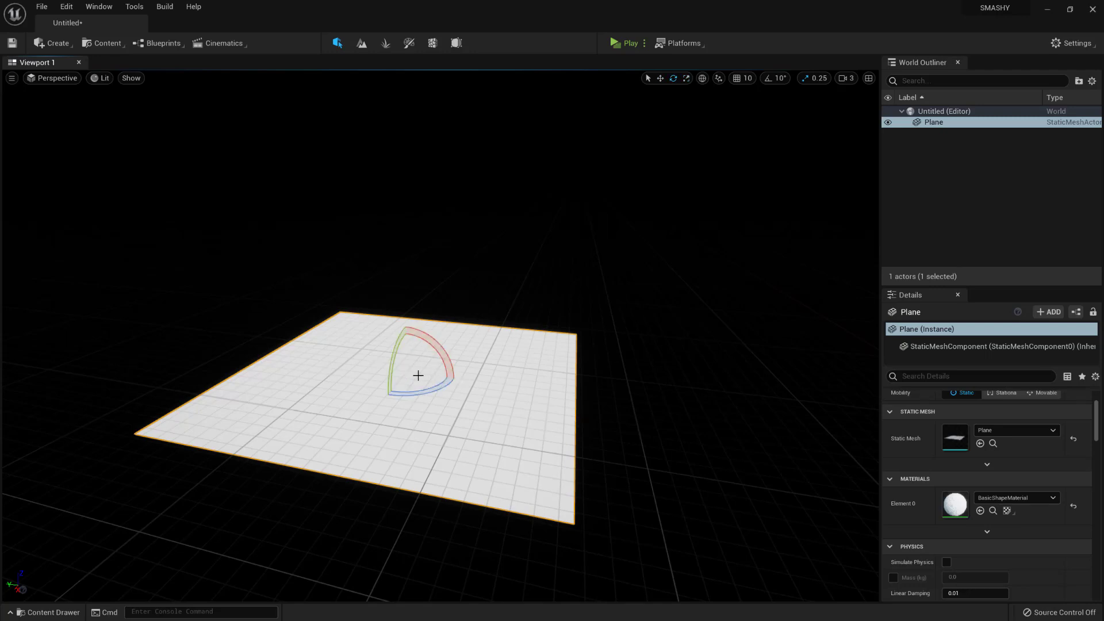
{"action": "key", "text": "r"}
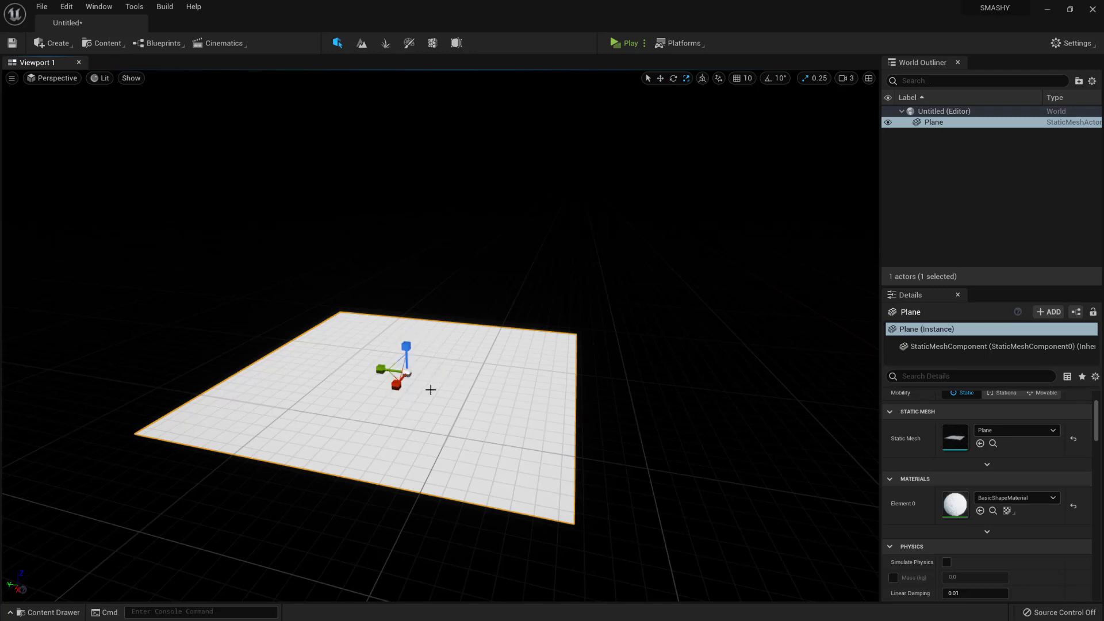
{"action": "key", "text": "Escape"}
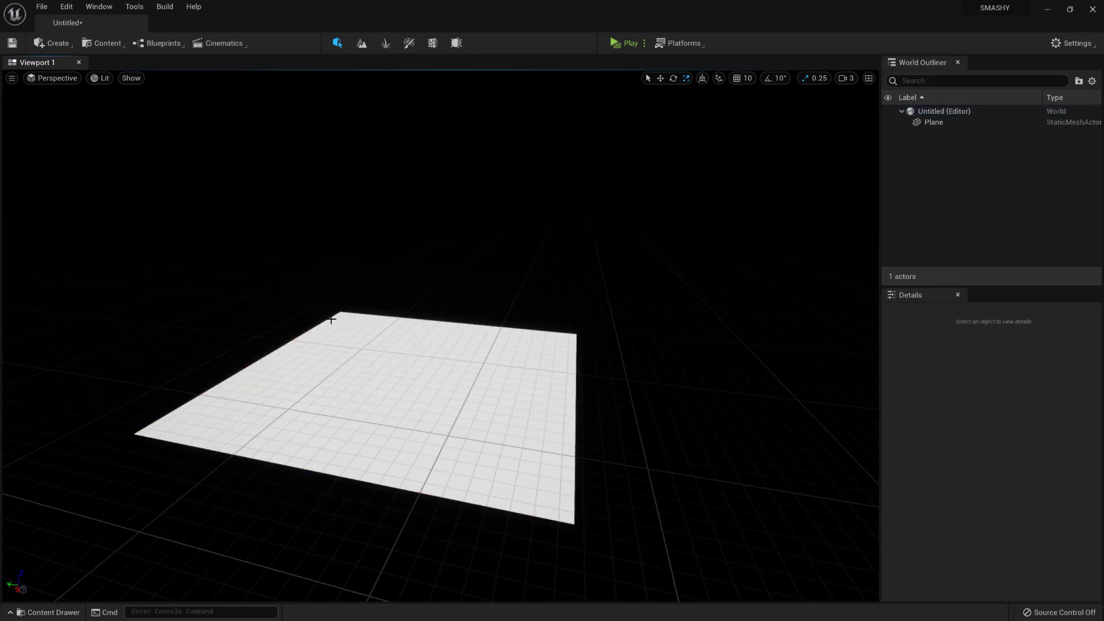
- Switch the viewport's view mode to Unlit and frame the plane
{"action": "left_click", "coordinate": [101, 78]}
{"action": "left_click", "coordinate": [115, 115]}
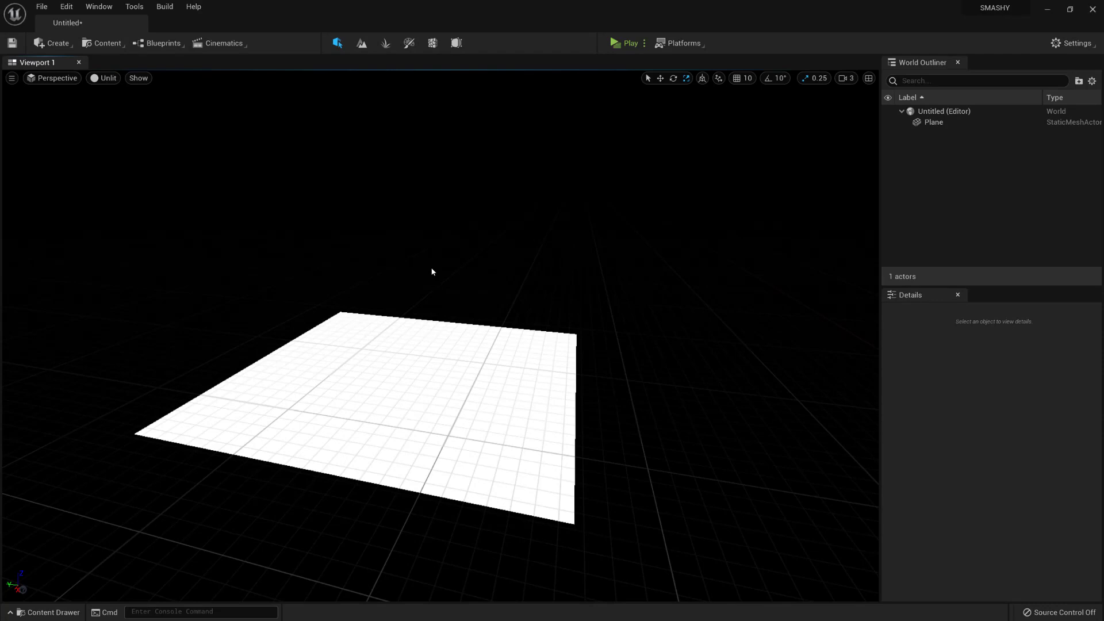
{"action": "mouse_move", "coordinate": [426, 268]}
{"action": "right_mouse_down"}
{"action": "mouse_move", "coordinate": [503, 270]}
{"action": "mouse_move", "coordinate": [426, 269]}
{"action": "right_mouse_up"}
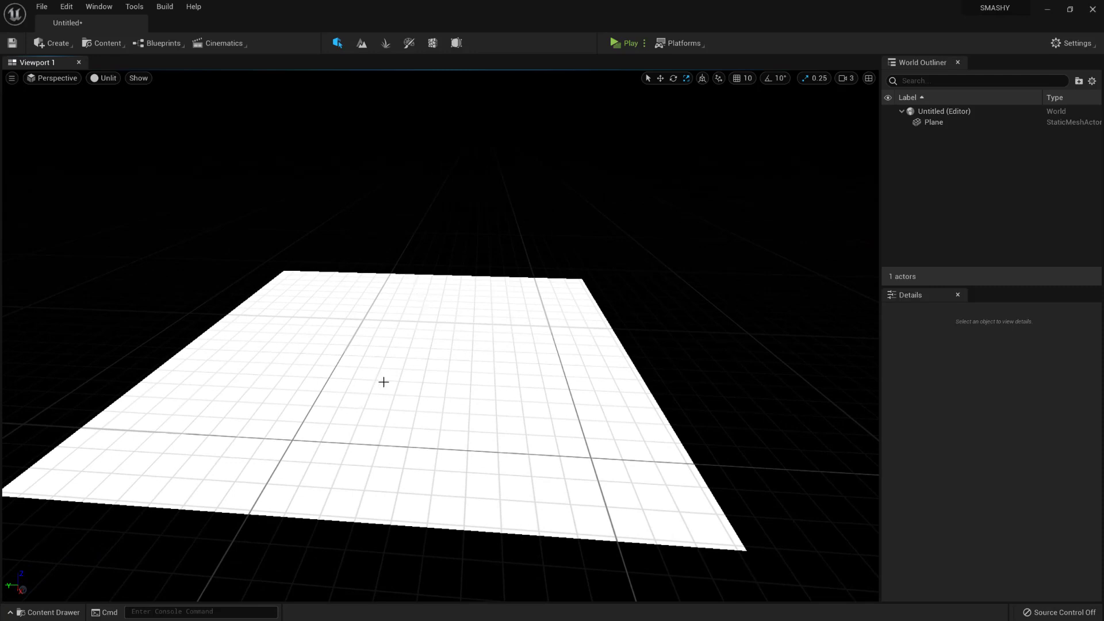
- Place the static mesh from the Wooden_Table_ukphdffaw folder on the plane
{"action": "key", "text": "ctrl+space"}
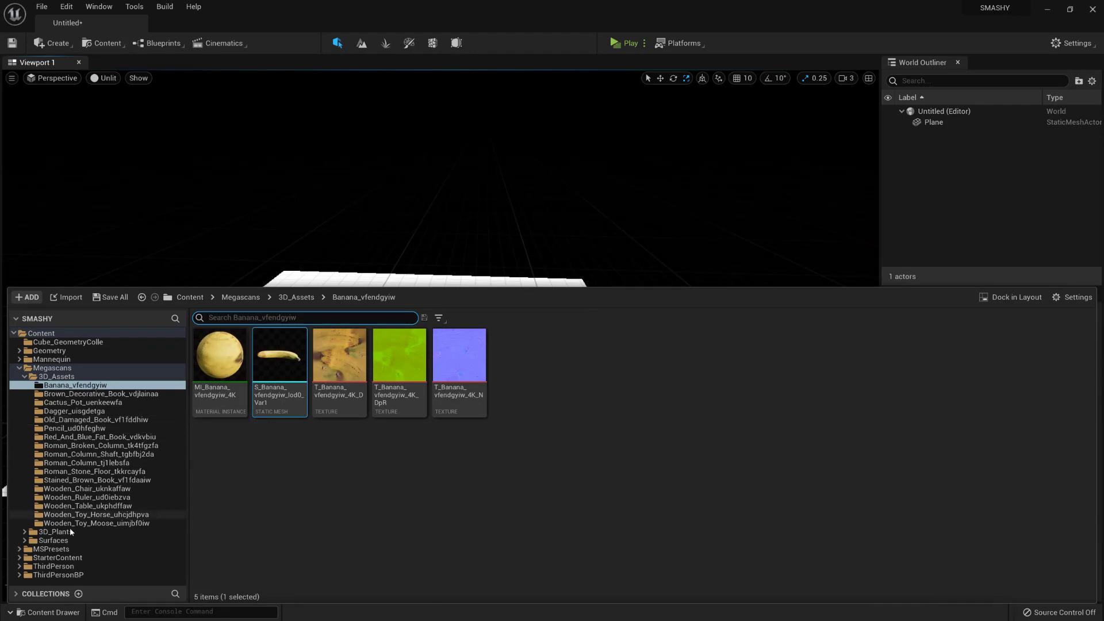
{"action": "left_click", "coordinate": [92, 507]}
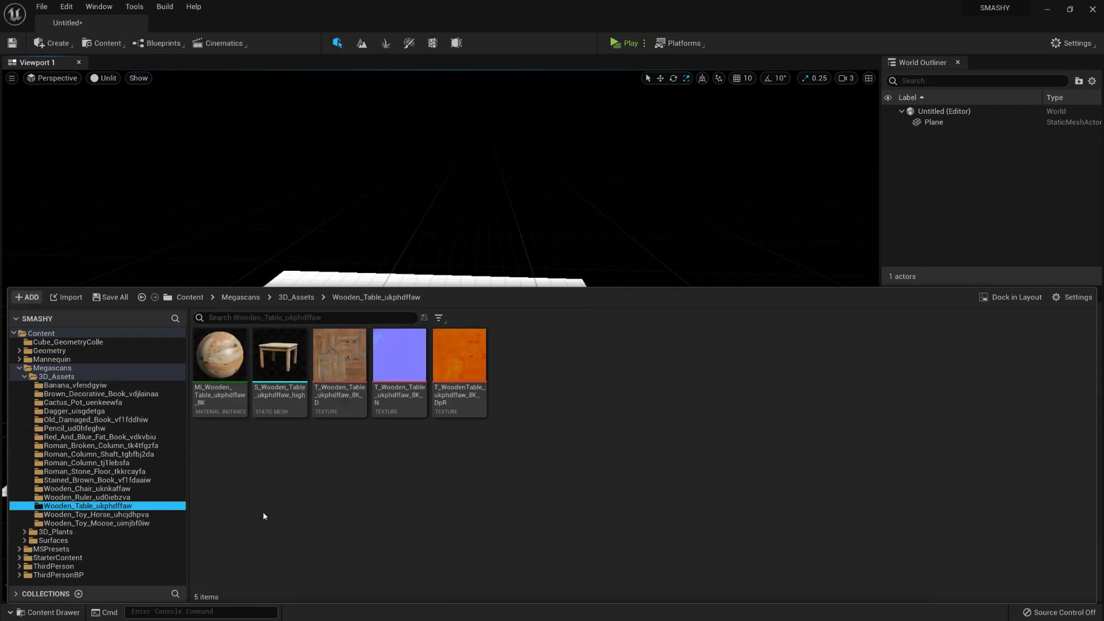
{"action": "left_click_drag", "start_coordinate": [280, 355], "coordinate": [403, 357]}
{"action": "scroll", "coordinate": [419, 359], "scroll_direction": "up", "scroll_amount": 5}
{"action": "right_click_drag", "start_coordinate": [419, 359], "coordinate": [401, 275]}
{"action": "key", "text": "q"}
{"action": "key", "text": "e"}
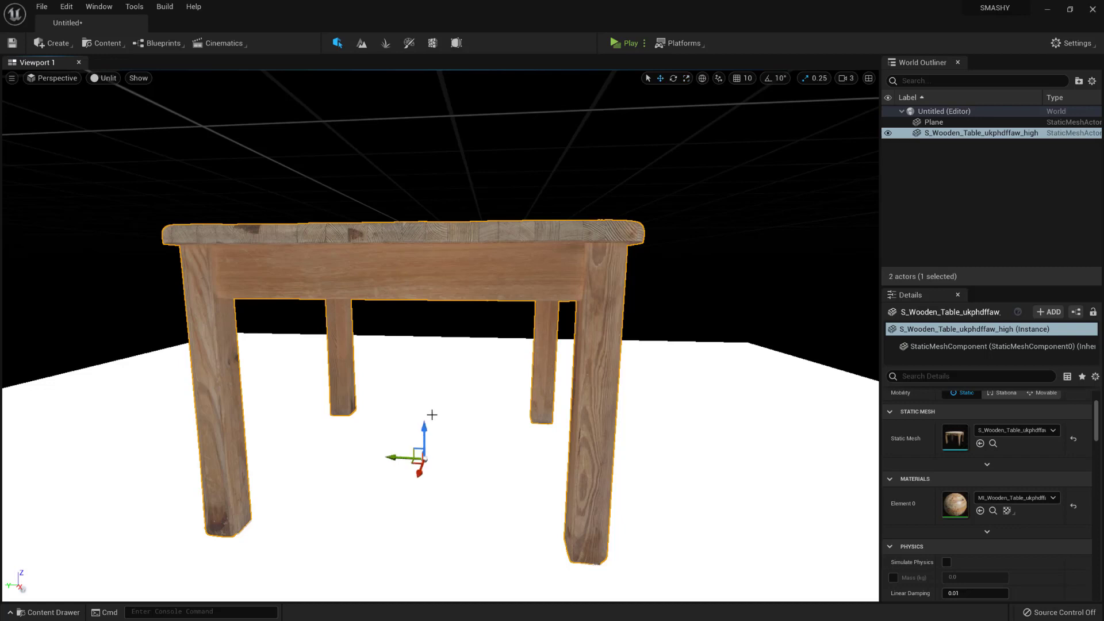
- Snap the wooden table down so its legs rest on the plane
{"action": "left_click_drag", "start_coordinate": [422, 430], "coordinate": [420, 357]}
{"action": "key", "text": "ctrl+z"}
{"action": "right_click_drag", "start_coordinate": [439, 283], "coordinate": [438, 283]}
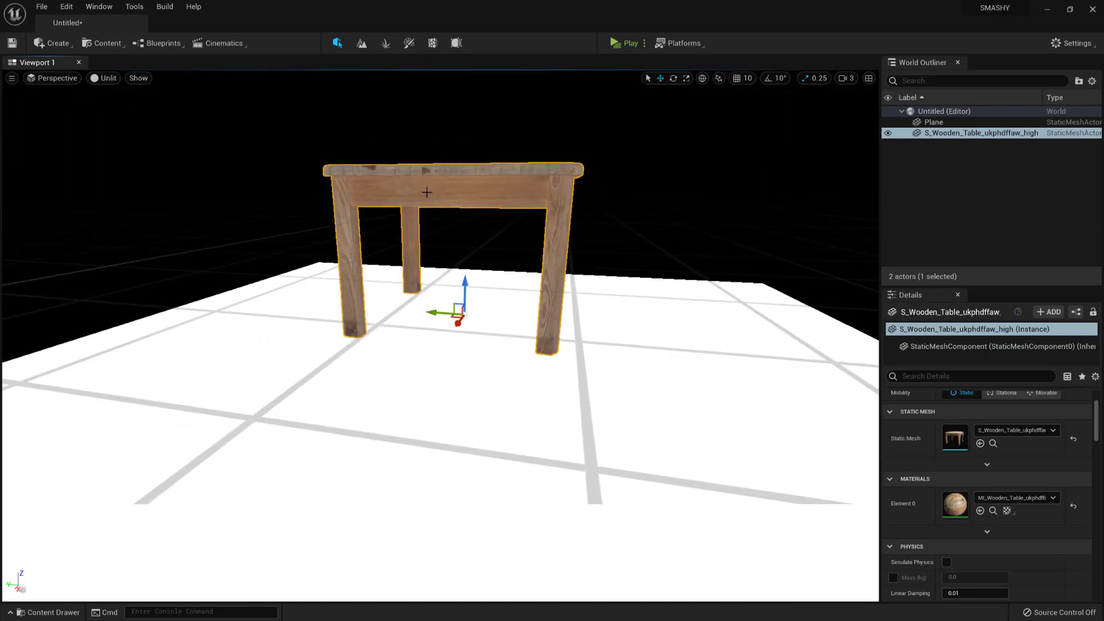
{"action": "key", "text": "End"}
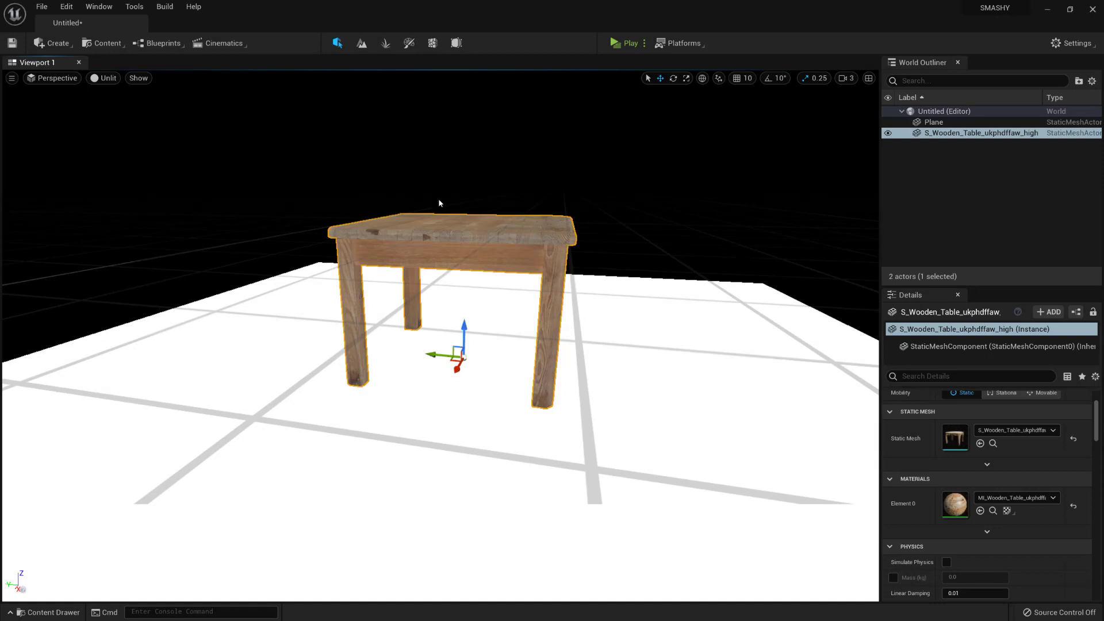
{"action": "right_click_drag", "start_coordinate": [584, 347], "coordinate": [594, 344]}
{"action": "right_click_drag", "start_coordinate": [412, 304], "coordinate": [412, 304]}
- Place the static mesh from the Wooden_Chair_uknkaffaw folder on the plane beside the table
{"action": "key", "text": "ctrl+space"}
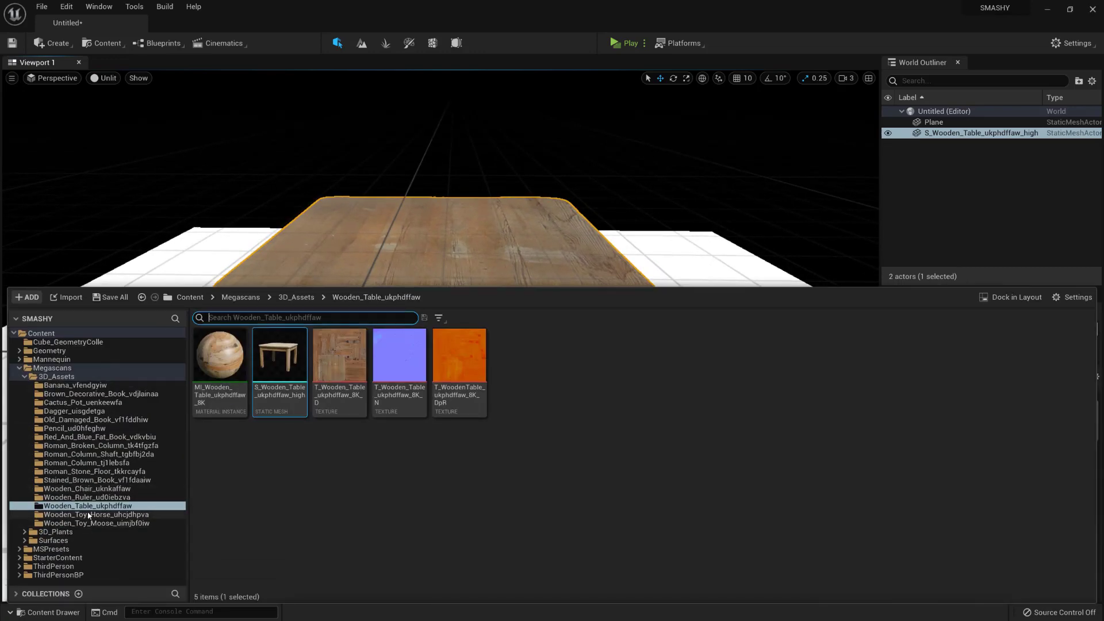
{"action": "left_click", "coordinate": [88, 489]}
{"action": "left_click_drag", "start_coordinate": [279, 355], "coordinate": [270, 394]}
{"action": "key", "text": "e"}
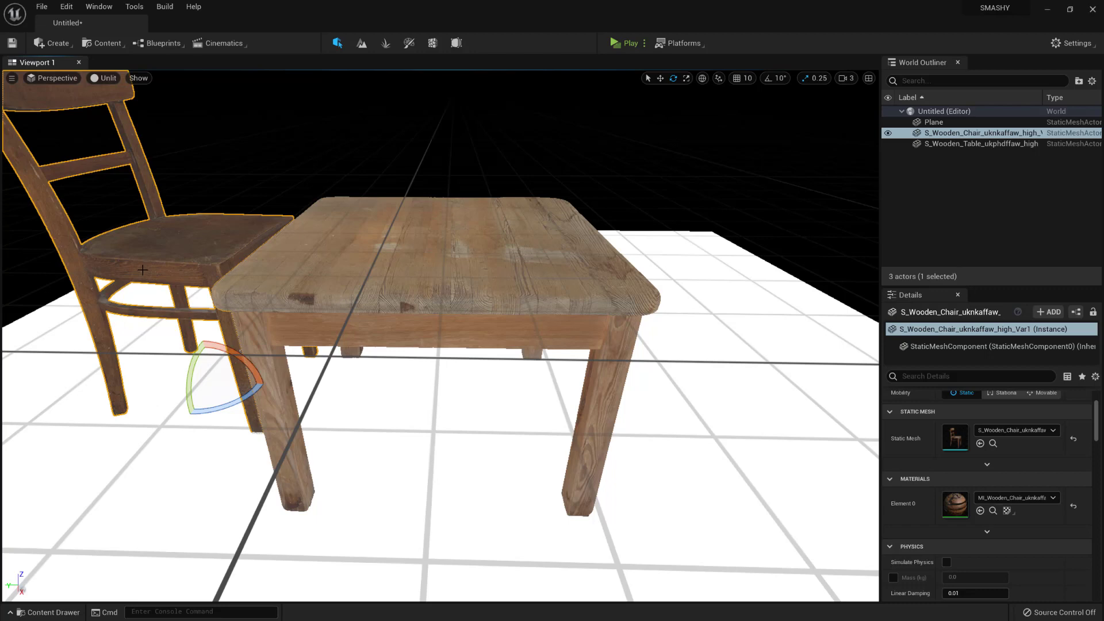
{"action": "left_click_drag", "start_coordinate": [176, 271], "coordinate": [226, 299], "text": "alt"}
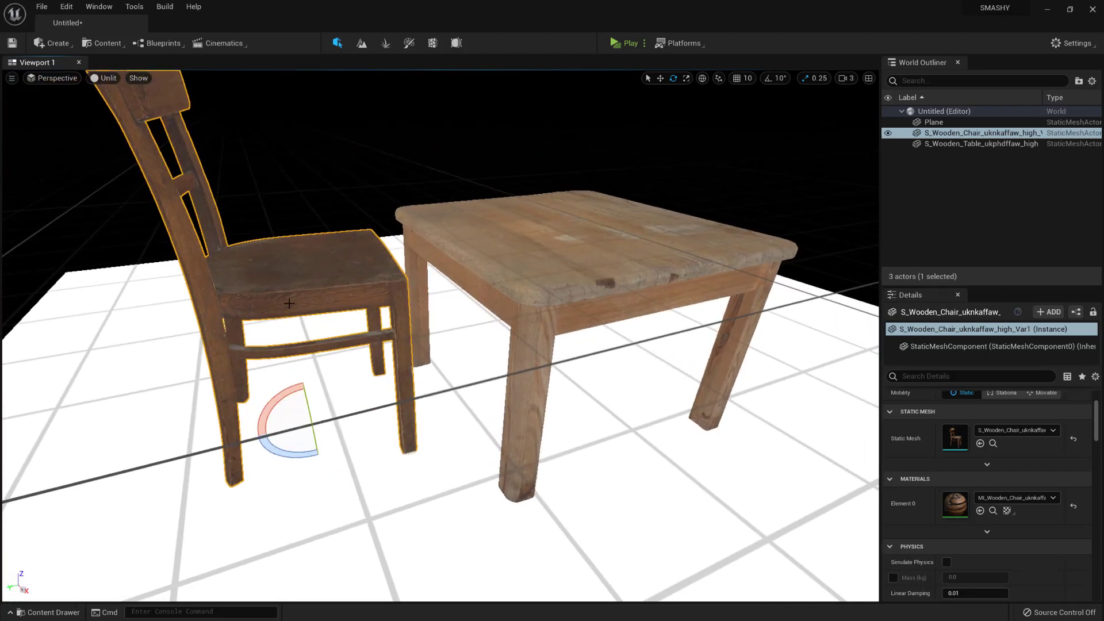
- Move the wooden chair along the table's side to line it up with the table
{"action": "key", "text": "w"}
{"action": "left_click_drag", "start_coordinate": [314, 438], "coordinate": [304, 486]}
{"action": "key", "text": "e"}
{"action": "key", "text": "d"}
{"action": "right_click_drag", "start_coordinate": [303, 486], "coordinate": [248, 441]}
{"action": "key", "text": "s"}
{"action": "key", "text": "a"}
{"action": "key", "text": "q"}
{"action": "key", "text": "a"}
{"action": "key", "text": "d"}
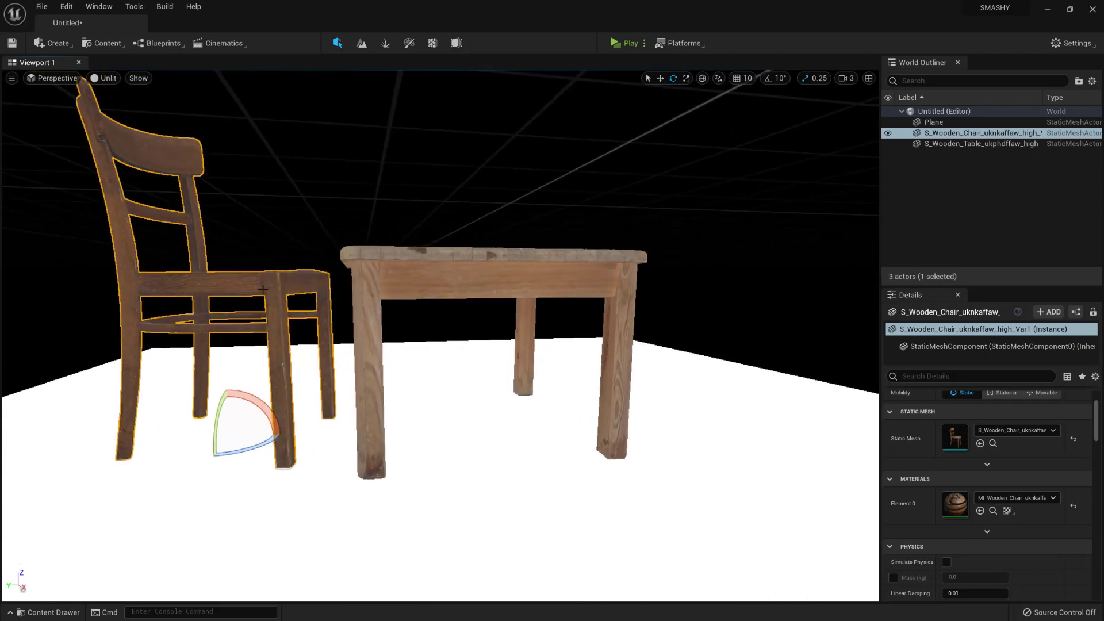
- Scale the wooden chair down uniformly and move it close to the table's side
{"action": "key", "text": "r"}
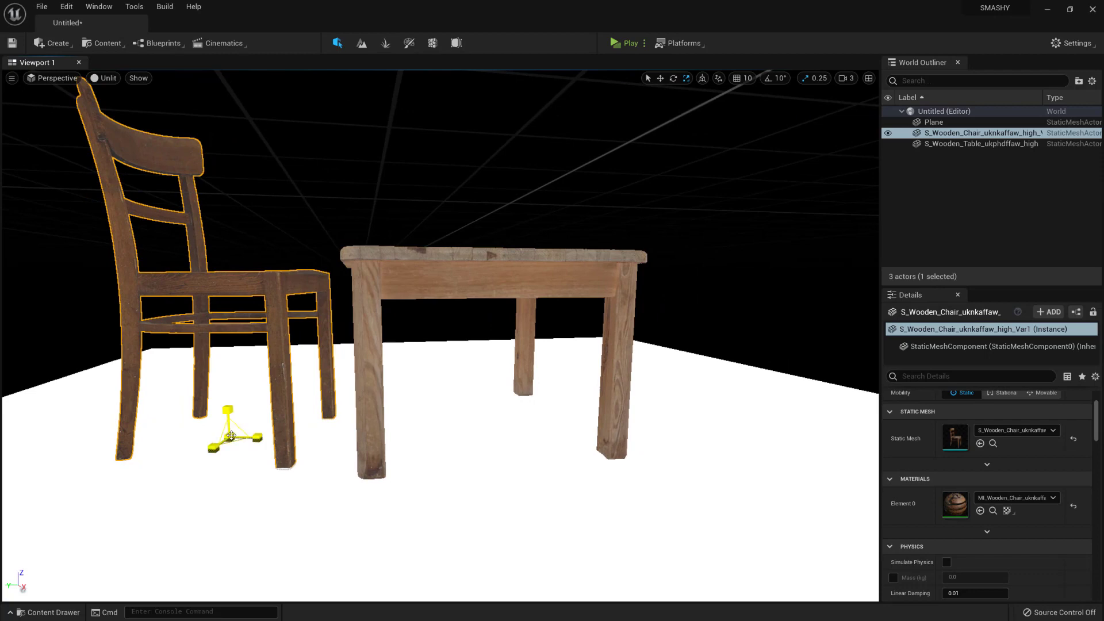
{"action": "left_click_drag", "start_coordinate": [229, 438], "coordinate": [214, 449]}
{"action": "key", "text": "a"}
{"action": "right_click_drag", "start_coordinate": [315, 390], "coordinate": [315, 390]}
{"action": "key", "text": "w"}
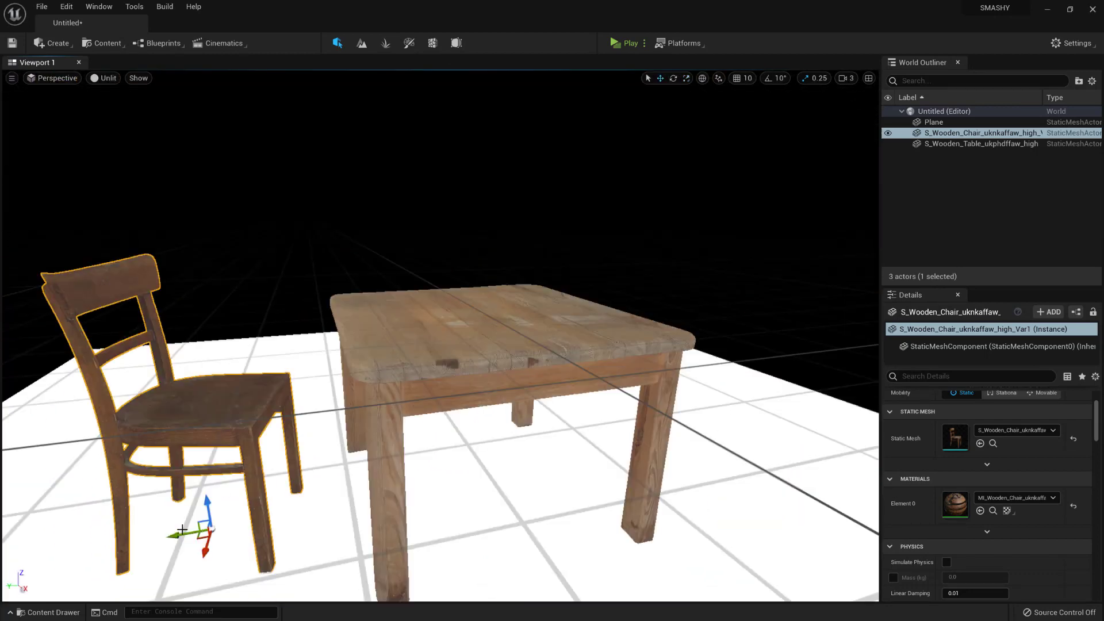
{"action": "left_click_drag", "start_coordinate": [182, 530], "coordinate": [285, 534]}
{"action": "key", "text": "f"}
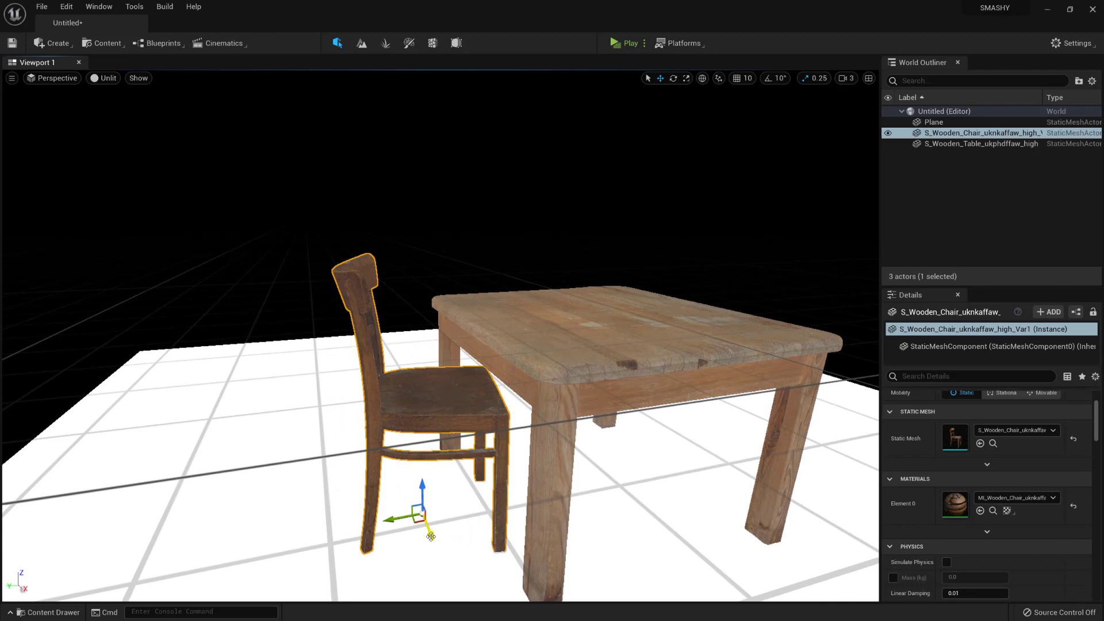
- Duplicate the wooden chair, offsetting the copy toward the table's far end
{"action": "left_click_drag", "start_coordinate": [430, 536], "coordinate": [395, 443], "text": "alt"}
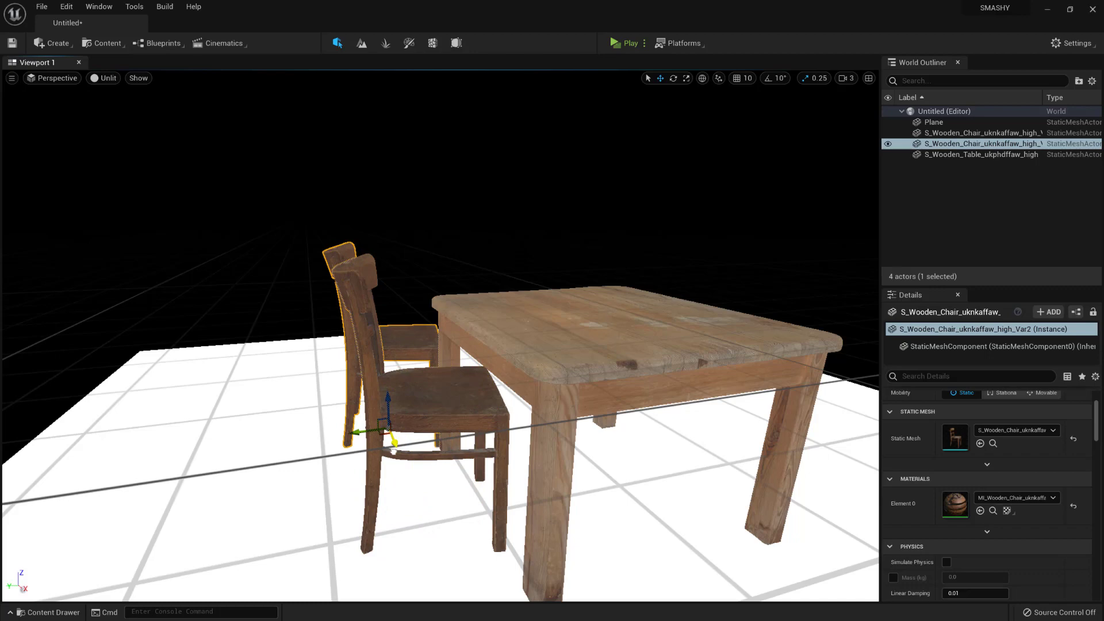
{"action": "right_click_drag", "start_coordinate": [459, 447], "coordinate": [253, 426]}
{"action": "key", "text": "d"}
{"action": "key", "text": "w"}
{"action": "right_click_drag", "start_coordinate": [356, 452], "coordinate": [358, 426]}
- Rotate the duplicated chair to face the table and center it at the table's far end
{"action": "left_click_drag", "start_coordinate": [322, 386], "coordinate": [276, 443]}
{"action": "key", "text": "e"}
{"action": "left_click_drag", "start_coordinate": [276, 468], "coordinate": [296, 453]}
{"action": "key", "text": "w"}
{"action": "key", "text": "a"}
{"action": "mouse_move", "coordinate": [295, 454]}
{"action": "right_mouse_down"}
{"action": "mouse_move", "coordinate": [414, 431]}
{"action": "mouse_move", "coordinate": [299, 437]}
{"action": "right_mouse_up"}
{"action": "key", "text": "s"}
{"action": "left_click_drag", "start_coordinate": [355, 450], "coordinate": [327, 452]}
{"action": "right_click_drag", "start_coordinate": [328, 452], "coordinate": [299, 452]}
{"action": "left_click_drag", "start_coordinate": [259, 451], "coordinate": [227, 457]}
{"action": "right_click_drag", "start_coordinate": [290, 428], "coordinate": [173, 472]}
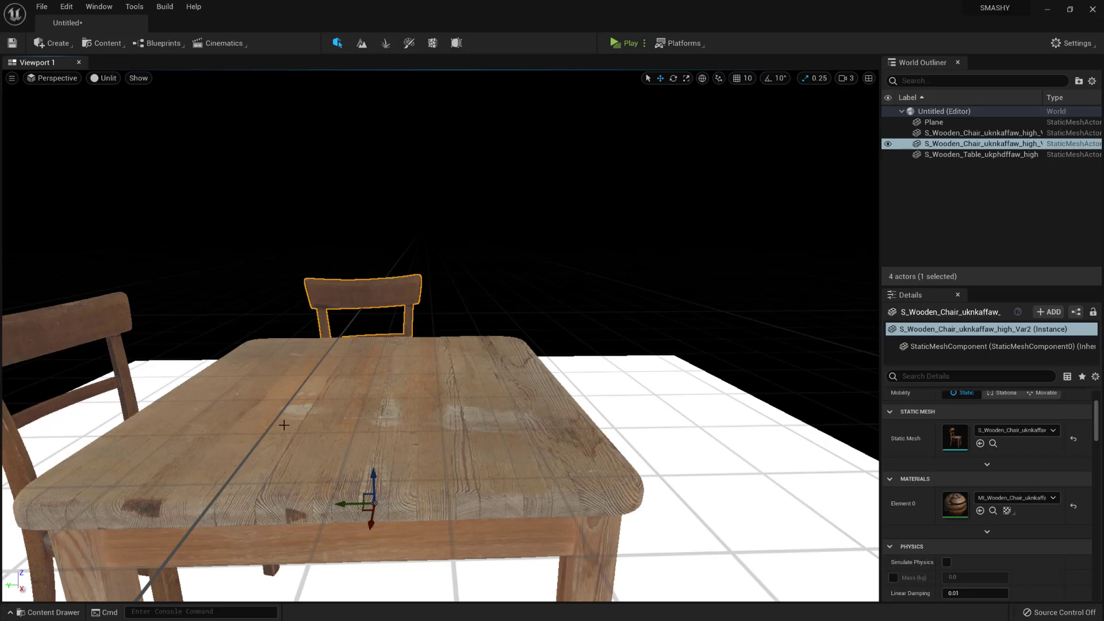
- Place the Brown_Decorative_Book and Old_Damaged_Book static meshes on the tabletop
{"action": "key", "text": "ctrl+space"}
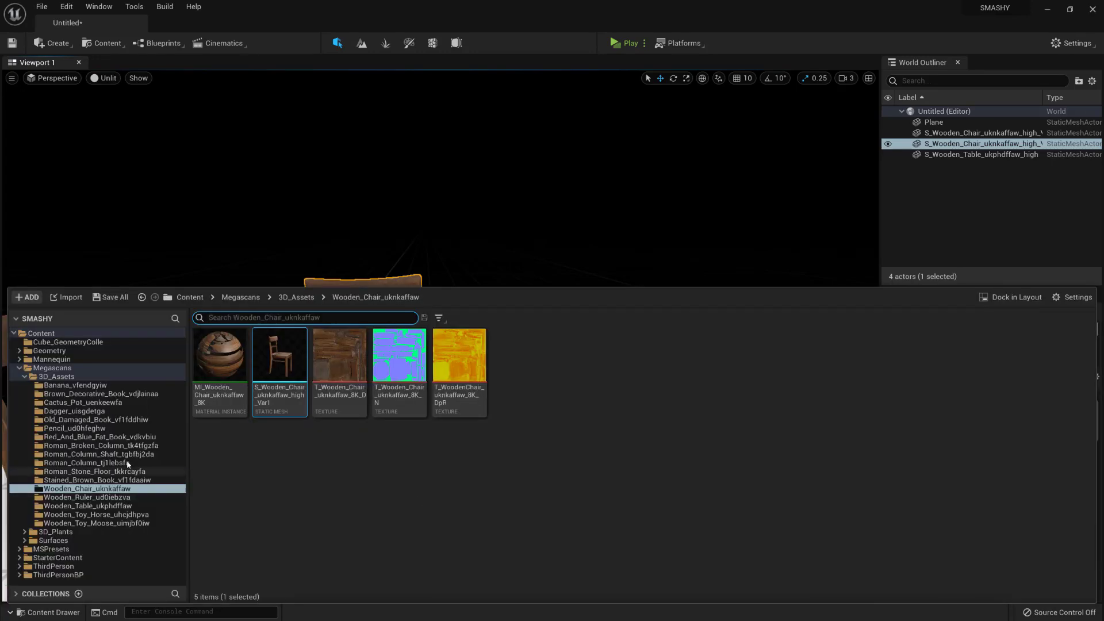
{"action": "left_click", "coordinate": [125, 395]}
{"action": "left_click_drag", "start_coordinate": [280, 355], "coordinate": [373, 395]}
{"action": "key", "text": "ctrl+space"}
{"action": "left_click", "coordinate": [94, 419]}
- Place the Red_And_Blue_Fat_Book and Stained_Brown_Book static meshes on the tabletop
{"action": "key", "text": "ctrl+space"}
{"action": "left_click", "coordinate": [112, 437]}
{"action": "left_click_drag", "start_coordinate": [280, 355], "coordinate": [488, 394]}
{"action": "key", "text": "ctrl+space"}
{"action": "left_click", "coordinate": [112, 481]}
{"action": "left_click_drag", "start_coordinate": [279, 355], "coordinate": [271, 420]}
- Select the red and blue book and raise it slightly on the tabletop
{"action": "left_click", "coordinate": [504, 380]}
{"action": "mouse_move", "coordinate": [504, 380]}
{"action": "right_mouse_down"}
{"action": "mouse_move", "coordinate": [504, 328]}
{"action": "mouse_move", "coordinate": [504, 379]}
{"action": "right_mouse_up"}
{"action": "left_click_drag", "start_coordinate": [501, 368], "coordinate": [512, 340]}
{"action": "key", "text": "e"}
{"action": "scroll", "coordinate": [1018, 437], "scroll_direction": "up", "scroll_amount": 3}
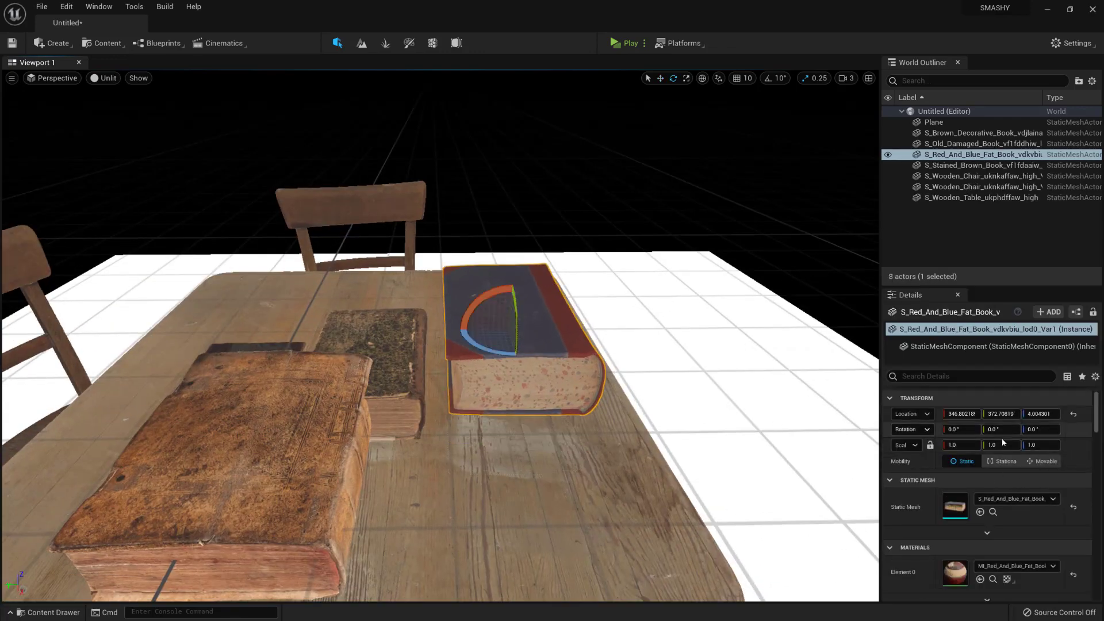
{"action": "left_click", "coordinate": [995, 415]}
{"action": "type", "text": "90"}
{"action": "key", "text": "Return"}
{"action": "key", "text": "ctrl+z"}
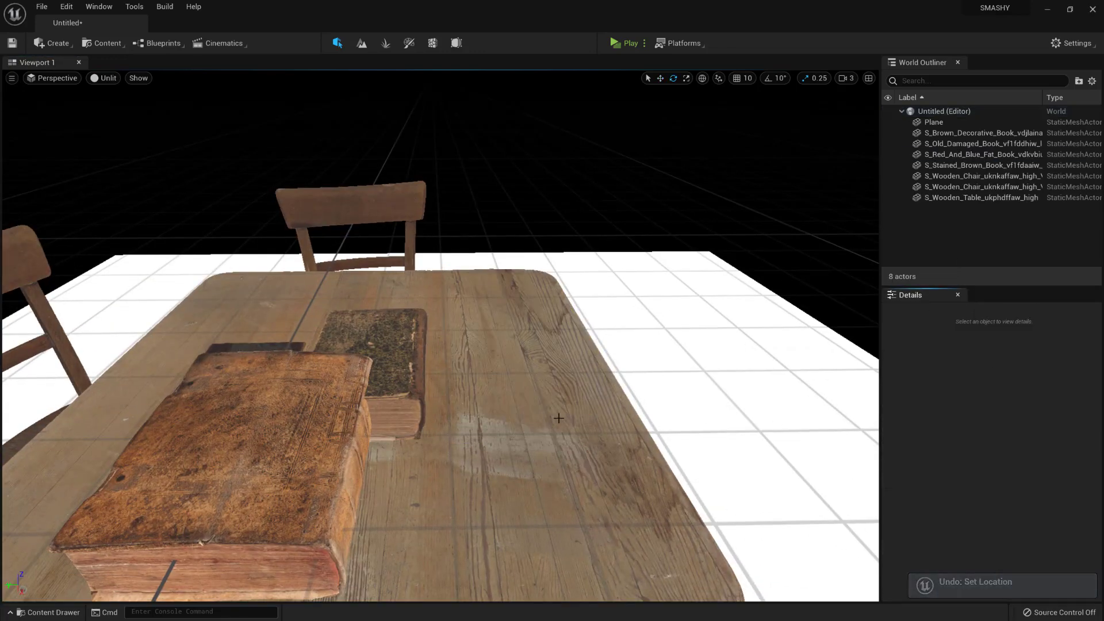
- Stand the red and blue book upright by setting its rotation to 90° on Y and 90° on Z
{"action": "left_click", "coordinate": [999, 429]}
{"action": "type", "text": "90"}
{"action": "key", "text": "Return"}
{"action": "left_click", "coordinate": [1040, 429]}
{"action": "type", "text": "90"}
{"action": "key", "text": "Return"}
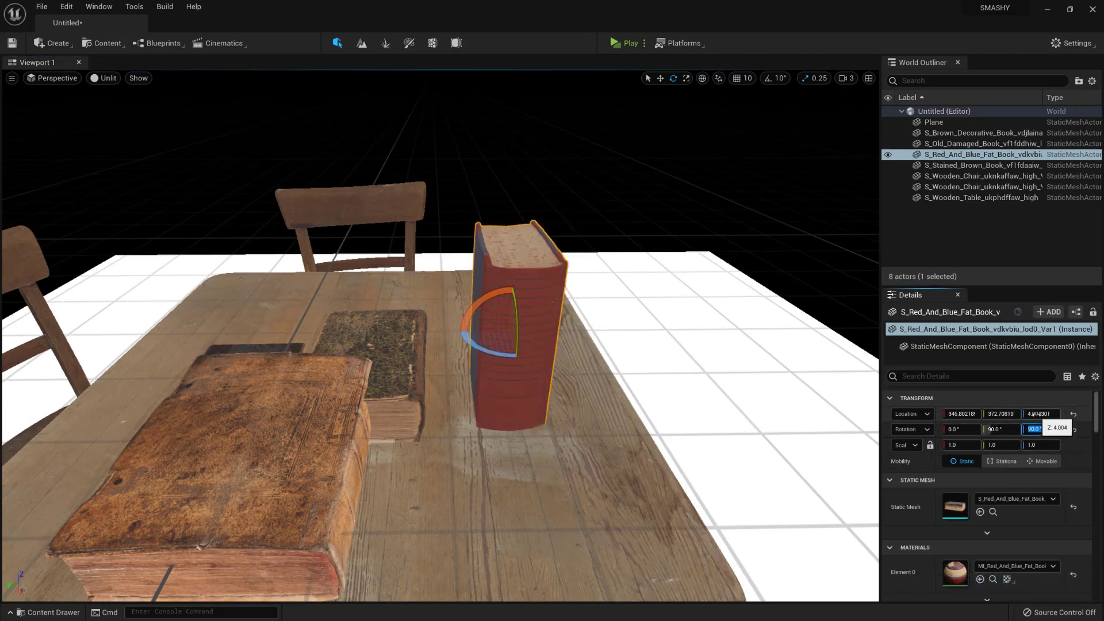
- Set the old damaged book's rotation to 90° on both Y and Z
{"action": "left_click", "coordinate": [392, 357]}
{"action": "left_click", "coordinate": [1001, 429]}
{"action": "type", "text": "90"}
{"action": "left_click", "coordinate": [1039, 429]}
{"action": "type", "text": "90"}
- Set the stained brown book's rotation to 90° on Y and 270° on Z, and move it beside the red book
{"action": "left_click", "coordinate": [259, 449]}
{"action": "left_click", "coordinate": [1004, 429]}
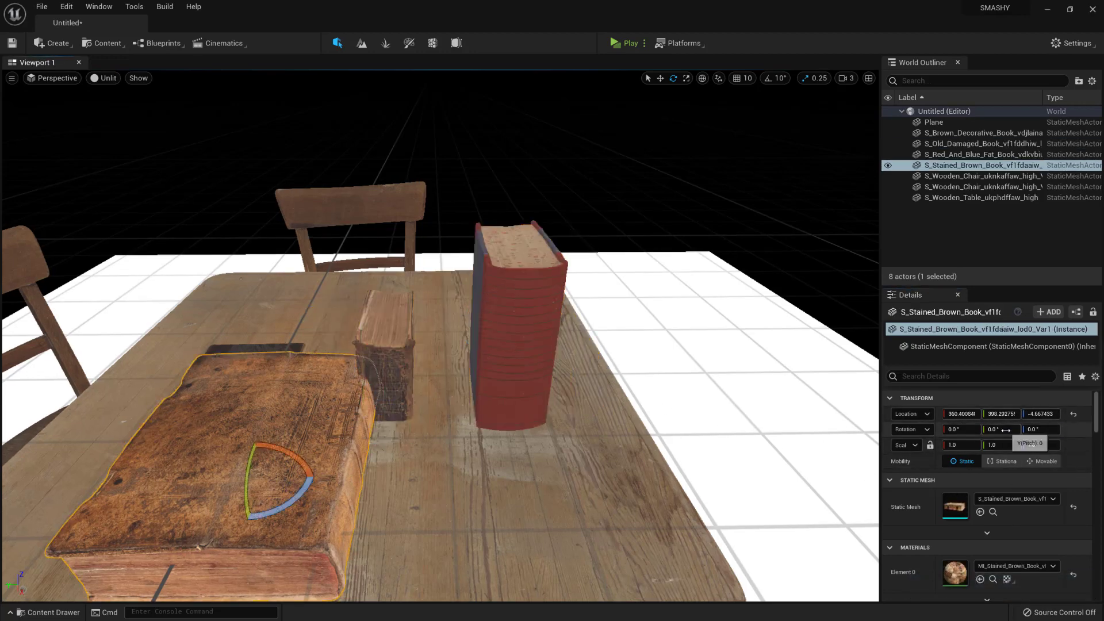
{"action": "type", "text": "90"}
{"action": "key", "text": "Return"}
{"action": "left_click", "coordinate": [1040, 429]}
{"action": "type", "text": "90"}
{"action": "key", "text": "Return"}
{"action": "type", "text": "180"}
{"action": "key", "text": "Return"}
{"action": "type", "text": "270"}
{"action": "key", "text": "Return"}
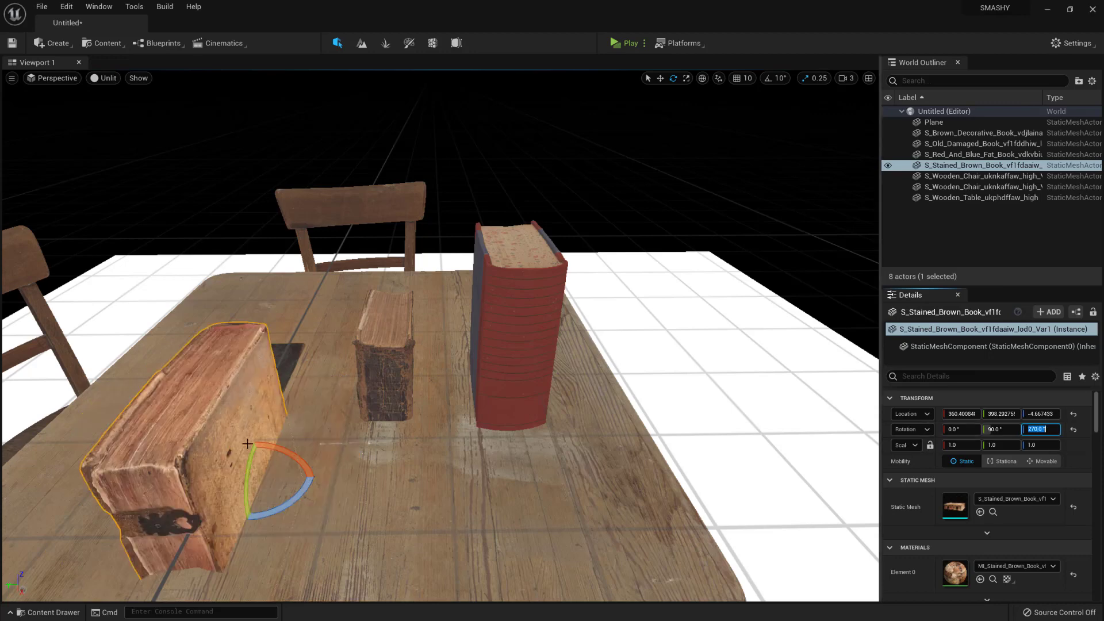
{"action": "key", "text": "w"}
{"action": "left_click_drag", "start_coordinate": [232, 480], "coordinate": [609, 477]}
- Set the brown decorative book's rotation to 90° on Y and 270° on Z
{"action": "left_click", "coordinate": [224, 397]}
{"action": "left_click", "coordinate": [1001, 429]}
{"action": "type", "text": "90"}
{"action": "left_click", "coordinate": [1040, 429]}
{"action": "type", "text": "90"}
{"action": "key", "text": "Return"}
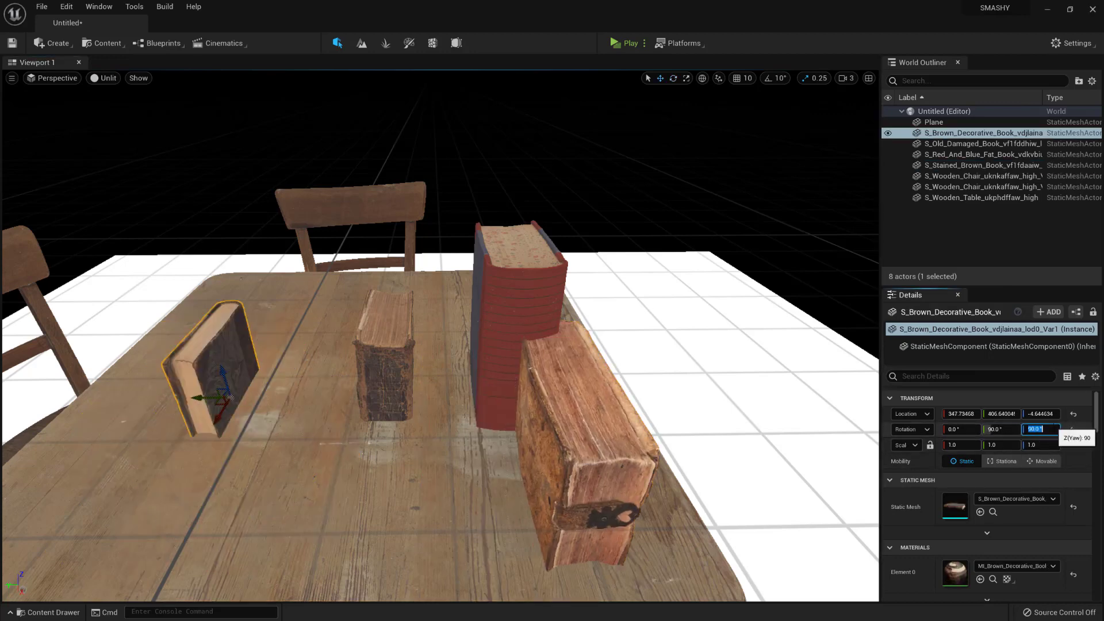
{"action": "type", "text": "270"}
- Raise each of the four upright books so they stand on the tabletop, shifting the red book toward the others
{"action": "left_click_drag", "start_coordinate": [222, 371], "coordinate": [216, 286]}
{"action": "left_click", "coordinate": [380, 368]}
{"action": "left_click_drag", "start_coordinate": [364, 369], "coordinate": [363, 284]}
{"action": "left_click", "coordinate": [506, 316]}
{"action": "left_click_drag", "start_coordinate": [511, 308], "coordinate": [443, 280]}
{"action": "left_click", "coordinate": [584, 460]}
{"action": "left_click_drag", "start_coordinate": [585, 455], "coordinate": [560, 358]}
- Slide the old damaged and brown decorative books together, with the decorative one nearer the red book
{"action": "left_click", "coordinate": [371, 387]}
{"action": "right_click_drag", "start_coordinate": [371, 386], "coordinate": [371, 325]}
{"action": "left_click_drag", "start_coordinate": [344, 370], "coordinate": [266, 370]}
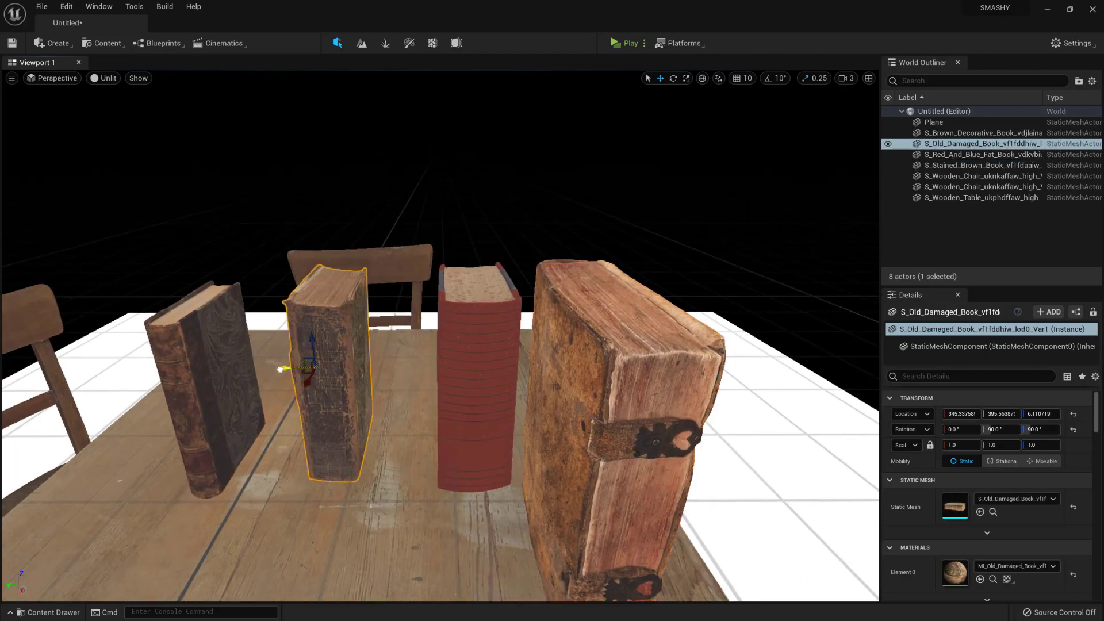
{"action": "right_click_drag", "start_coordinate": [297, 409], "coordinate": [251, 345]}
{"action": "left_click", "coordinate": [297, 409]}
{"action": "left_click", "coordinate": [368, 397]}
{"action": "left_click_drag", "start_coordinate": [297, 408], "coordinate": [325, 396]}
- Slide the red book and the stained brown book toward the other books and adjust the stained book's height
{"action": "left_click", "coordinate": [512, 412]}
{"action": "left_click_drag", "start_coordinate": [492, 410], "coordinate": [443, 407]}
{"action": "left_click", "coordinate": [609, 438]}
{"action": "left_click_drag", "start_coordinate": [610, 437], "coordinate": [581, 392]}
{"action": "right_click_drag", "start_coordinate": [440, 336], "coordinate": [518, 345]}
{"action": "left_click_drag", "start_coordinate": [444, 458], "coordinate": [446, 384]}
{"action": "right_click_drag", "start_coordinate": [447, 384], "coordinate": [403, 345]}
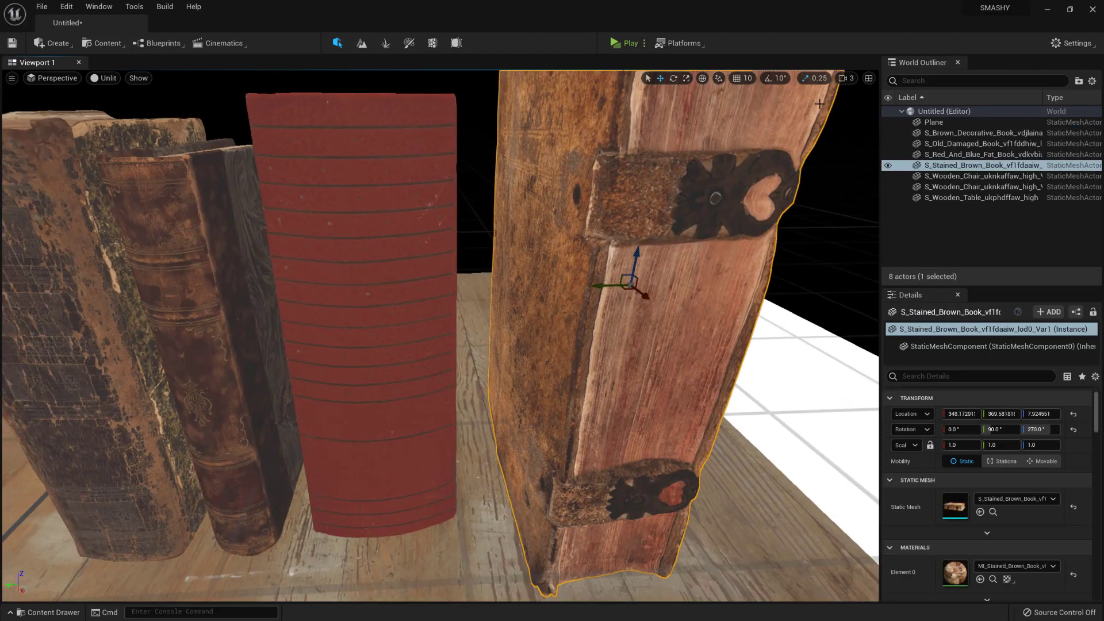
- Set the viewport camera speed to 1 and nudge the stained brown book toward the red book
{"action": "left_click", "coordinate": [846, 78]}
{"action": "left_click", "coordinate": [851, 108]}
{"action": "mouse_move", "coordinate": [517, 345]}
{"action": "right_mouse_down"}
{"action": "mouse_move", "coordinate": [541, 328]}
{"action": "mouse_move", "coordinate": [517, 368]}
{"action": "mouse_move", "coordinate": [506, 345]}
{"action": "right_mouse_up"}
{"action": "left_click_drag", "start_coordinate": [523, 361], "coordinate": [558, 350]}
{"action": "key", "text": "e"}
{"action": "key", "text": "w"}
{"action": "left_click_drag", "start_coordinate": [483, 362], "coordinate": [496, 363]}
- Fine-tune the placement of the upright books so the row stands tightly packed
{"action": "key", "text": "e"}
{"action": "right_click_drag", "start_coordinate": [479, 366], "coordinate": [345, 365]}
{"action": "scroll", "coordinate": [369, 276], "scroll_direction": "down", "scroll_amount": 1}
{"action": "right_click_drag", "start_coordinate": [312, 180], "coordinate": [417, 388]}
{"action": "left_click_drag", "start_coordinate": [417, 387], "coordinate": [395, 389]}
{"action": "right_click_drag", "start_coordinate": [394, 389], "coordinate": [488, 368]}
{"action": "left_click_drag", "start_coordinate": [489, 368], "coordinate": [477, 368]}
{"action": "right_click_drag", "start_coordinate": [477, 368], "coordinate": [403, 374]}
- Tilt the brown decorative book slightly and reposition it between the old damaged book and the red book
{"action": "left_click", "coordinate": [325, 391]}
{"action": "key", "text": "e"}
{"action": "left_click_drag", "start_coordinate": [339, 356], "coordinate": [323, 354]}
{"action": "mouse_move", "coordinate": [429, 351]}
{"action": "right_mouse_down"}
{"action": "mouse_move", "coordinate": [428, 311]}
{"action": "mouse_move", "coordinate": [428, 350]}
{"action": "right_mouse_up"}
{"action": "mouse_move", "coordinate": [381, 420]}
{"action": "left_mouse_down"}
{"action": "mouse_move", "coordinate": [355, 419]}
{"action": "mouse_move", "coordinate": [374, 420]}
{"action": "left_mouse_up"}
{"action": "right_click_drag", "start_coordinate": [374, 420], "coordinate": [416, 259]}
{"action": "left_click_drag", "start_coordinate": [415, 259], "coordinate": [424, 280]}
{"action": "right_click_drag", "start_coordinate": [424, 280], "coordinate": [428, 308]}
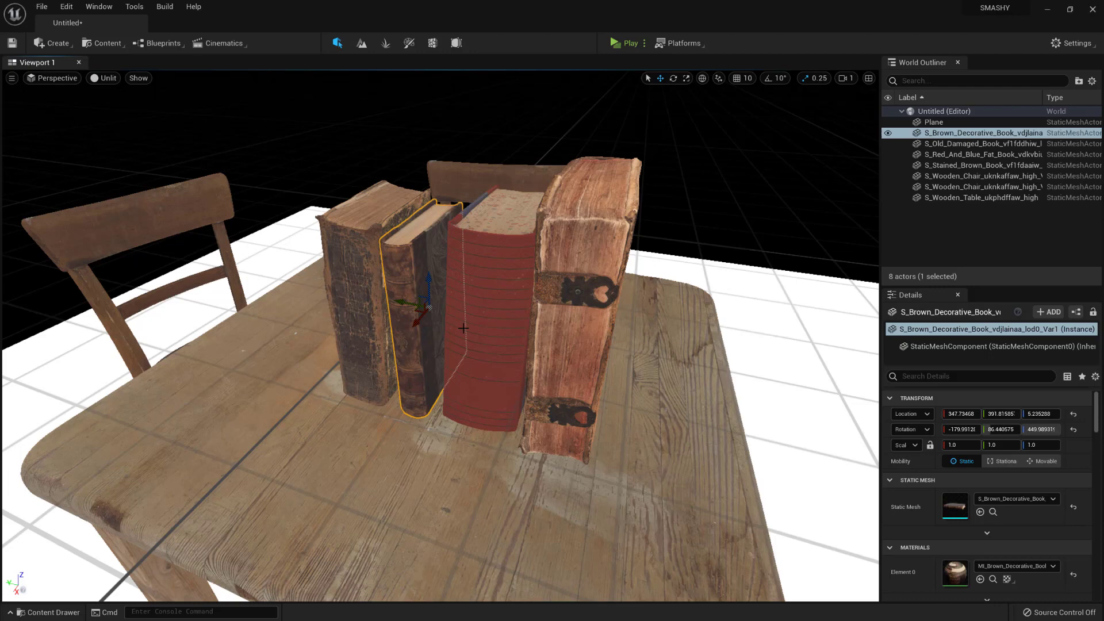
{"action": "left_click", "coordinate": [463, 329]}
{"action": "key", "text": "e"}
{"action": "right_click_drag", "start_coordinate": [463, 329], "coordinate": [441, 324]}
{"action": "right_click_drag", "start_coordinate": [429, 422], "coordinate": [429, 425]}
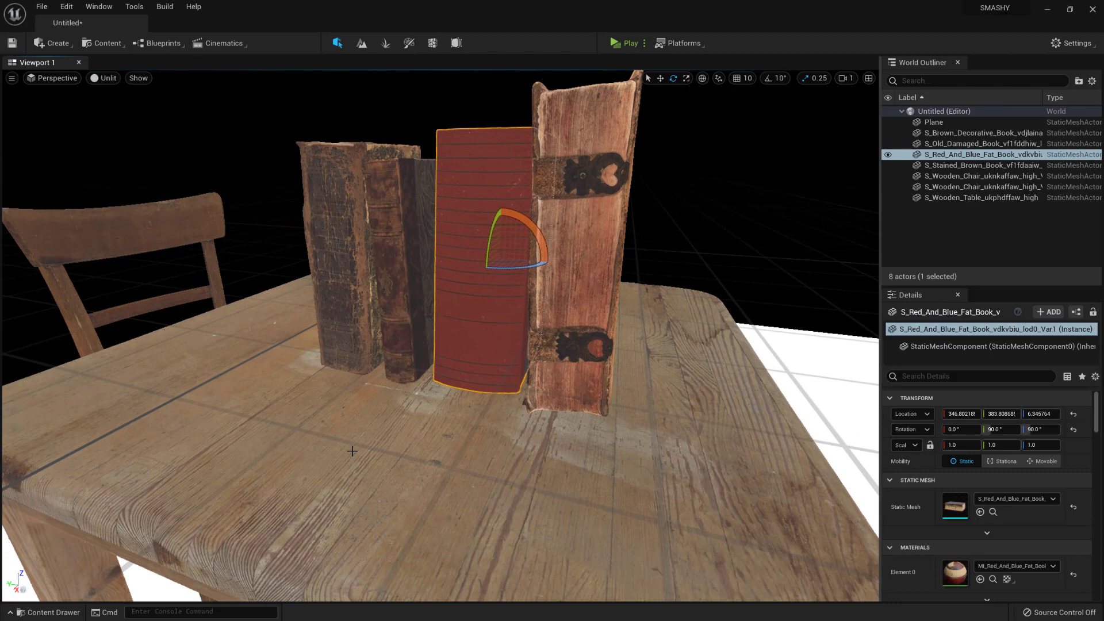
- Place the static mesh from the Pencil_ud0hfeghw folder on the tabletop in front of the books
{"action": "right_click_drag", "start_coordinate": [352, 451], "coordinate": [375, 481]}
{"action": "key", "text": "ctrl+space"}
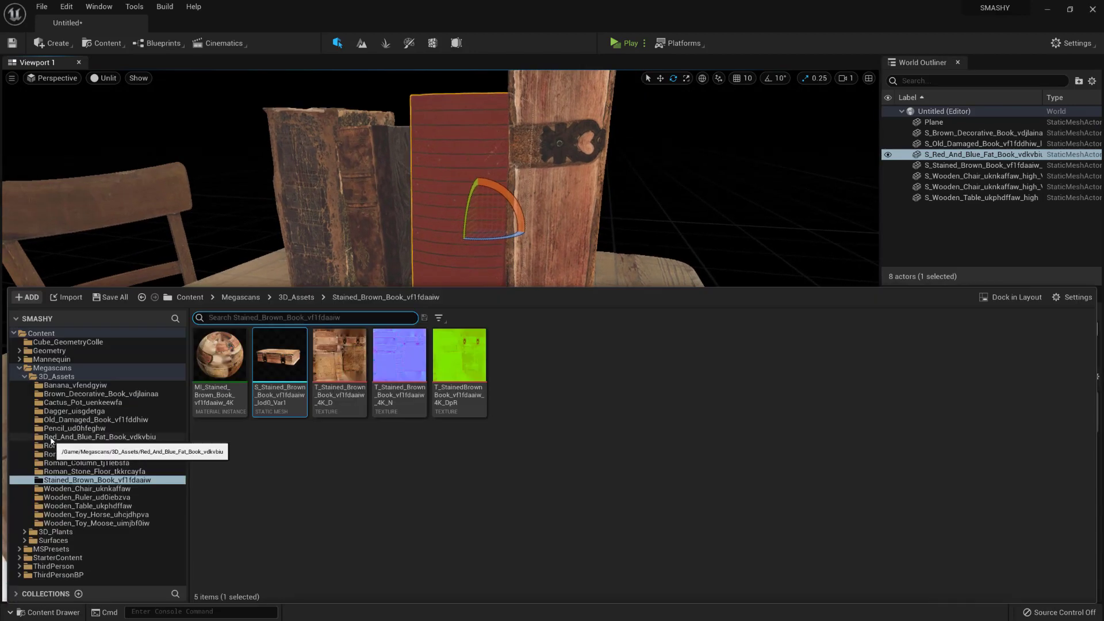
{"action": "left_click", "coordinate": [88, 427]}
{"action": "left_click_drag", "start_coordinate": [297, 371], "coordinate": [296, 431]}
{"action": "key", "text": "ctrl+space"}
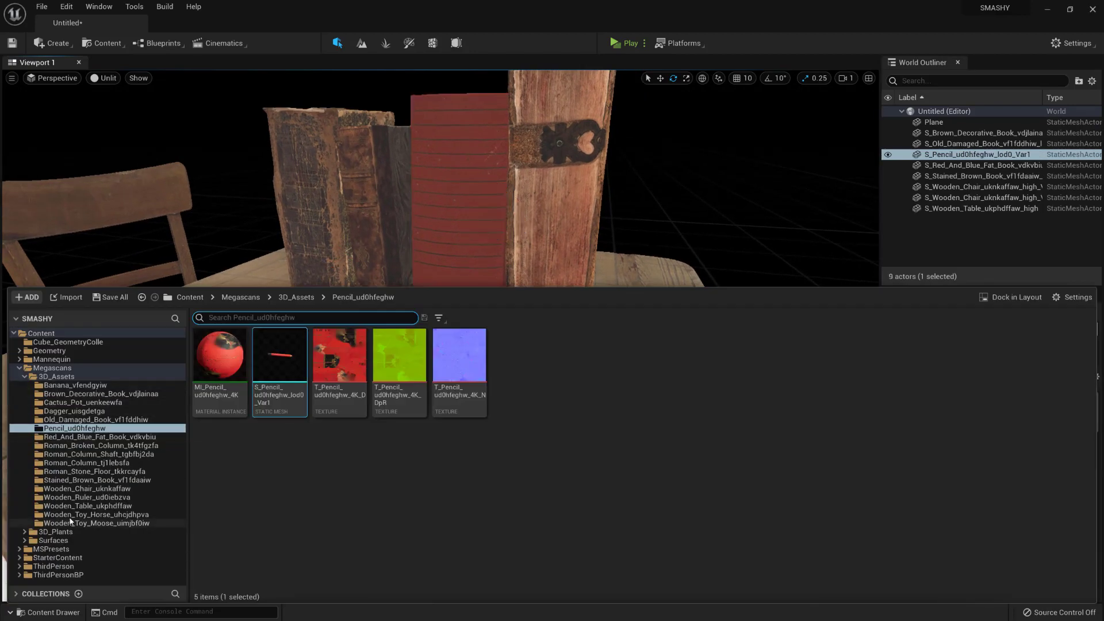
- Place the static mesh from the Wooden_Ruler_ud0iebzva folder on the tabletop and adjust it beside the pencil
{"action": "key", "text": "ctrl+space"}
{"action": "left_click_drag", "start_coordinate": [360, 399], "coordinate": [348, 449]}
{"action": "left_click_drag", "start_coordinate": [368, 473], "coordinate": [402, 455]}
{"action": "left_click", "coordinate": [305, 412]}
{"action": "mouse_move", "coordinate": [314, 436]}
{"action": "left_mouse_down"}
{"action": "mouse_move", "coordinate": [356, 409]}
{"action": "mouse_move", "coordinate": [320, 402]}
{"action": "mouse_move", "coordinate": [374, 421]}
{"action": "mouse_move", "coordinate": [345, 439]}
{"action": "left_mouse_up"}
{"action": "key", "text": "r"}
{"action": "left_click", "coordinate": [349, 433]}
{"action": "key", "text": "w"}
{"action": "left_click", "coordinate": [403, 472]}
- Fine-tune the placement of the pencil and ruler so they lie close together in front of the books
{"action": "mouse_move", "coordinate": [403, 472]}
{"action": "right_mouse_down"}
{"action": "mouse_move", "coordinate": [396, 443]}
{"action": "mouse_move", "coordinate": [389, 456]}
{"action": "right_mouse_up"}
{"action": "left_click", "coordinate": [431, 509]}
{"action": "left_click", "coordinate": [362, 485], "text": "shift"}
{"action": "left_click_drag", "start_coordinate": [349, 501], "coordinate": [360, 483]}
{"action": "right_click_drag", "start_coordinate": [359, 483], "coordinate": [351, 483]}
{"action": "left_click", "coordinate": [402, 460]}
{"action": "left_click_drag", "start_coordinate": [382, 437], "coordinate": [382, 440]}
{"action": "mouse_move", "coordinate": [452, 508]}
{"action": "left_mouse_down", "text": "alt"}
{"action": "mouse_move", "coordinate": [288, 508]}
{"action": "mouse_move", "coordinate": [451, 508]}
{"action": "left_mouse_up", "text": "alt"}
{"action": "right_click_drag", "start_coordinate": [452, 508], "coordinate": [403, 508], "text": "alt"}
- Shift the wooden chair behind the books sideways along the far side of the table
{"action": "left_click_drag", "start_coordinate": [402, 508], "coordinate": [403, 535], "text": "alt"}
{"action": "right_click_drag", "start_coordinate": [384, 292], "coordinate": [423, 267]}
{"action": "left_click", "coordinate": [384, 293]}
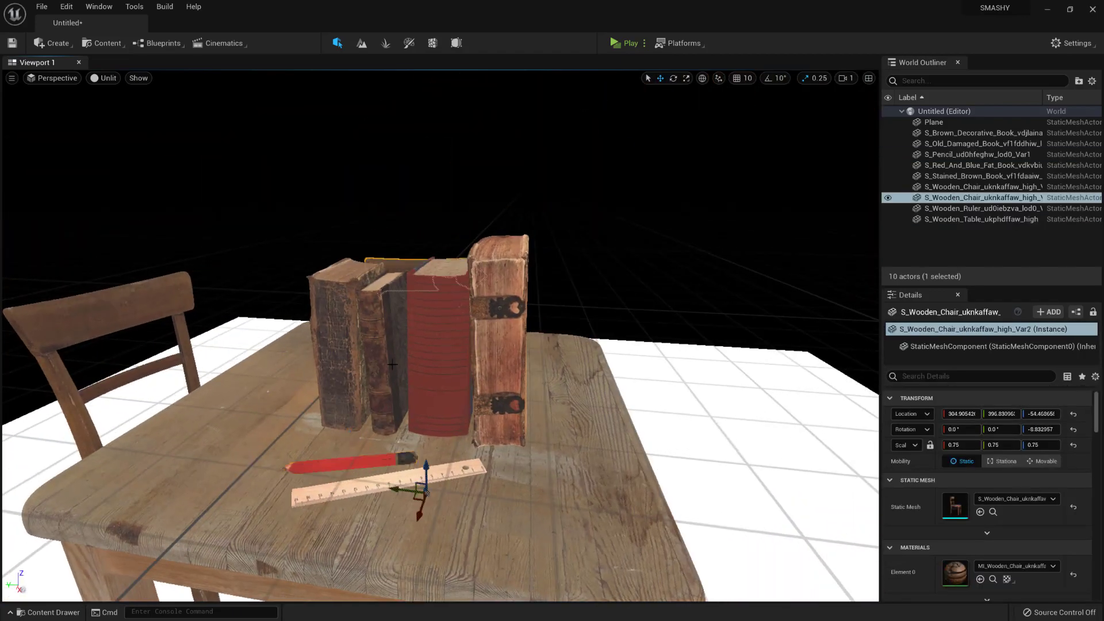
{"action": "left_click_drag", "start_coordinate": [397, 486], "coordinate": [467, 500]}
{"action": "left_click", "coordinate": [676, 378]}
{"action": "right_click_drag", "start_coordinate": [677, 379], "coordinate": [726, 339]}
{"action": "right_click_drag", "start_coordinate": [670, 390], "coordinate": [667, 449]}
{"action": "mouse_move", "coordinate": [442, 494]}
{"action": "right_mouse_down"}
{"action": "mouse_move", "coordinate": [431, 478]}
{"action": "mouse_move", "coordinate": [435, 493]}
{"action": "right_mouse_up"}
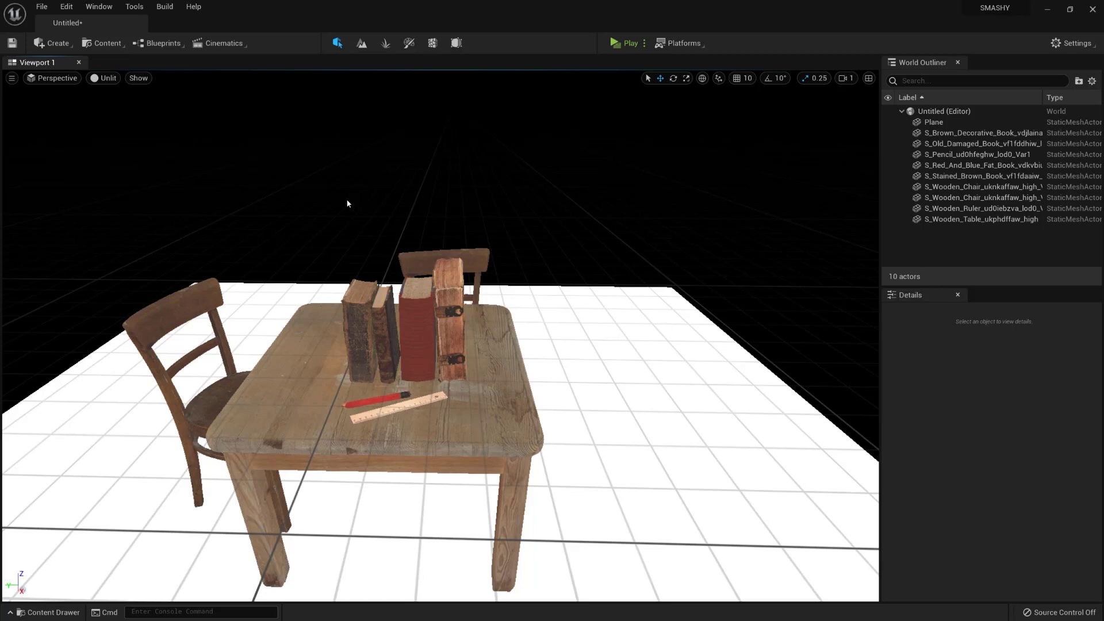
- Add a Post Process Volume to the level and enable its Infinite Extent (Unbound) option
{"action": "left_click", "coordinate": [58, 46]}
{"action": "mouse_move", "coordinate": [100, 113]}
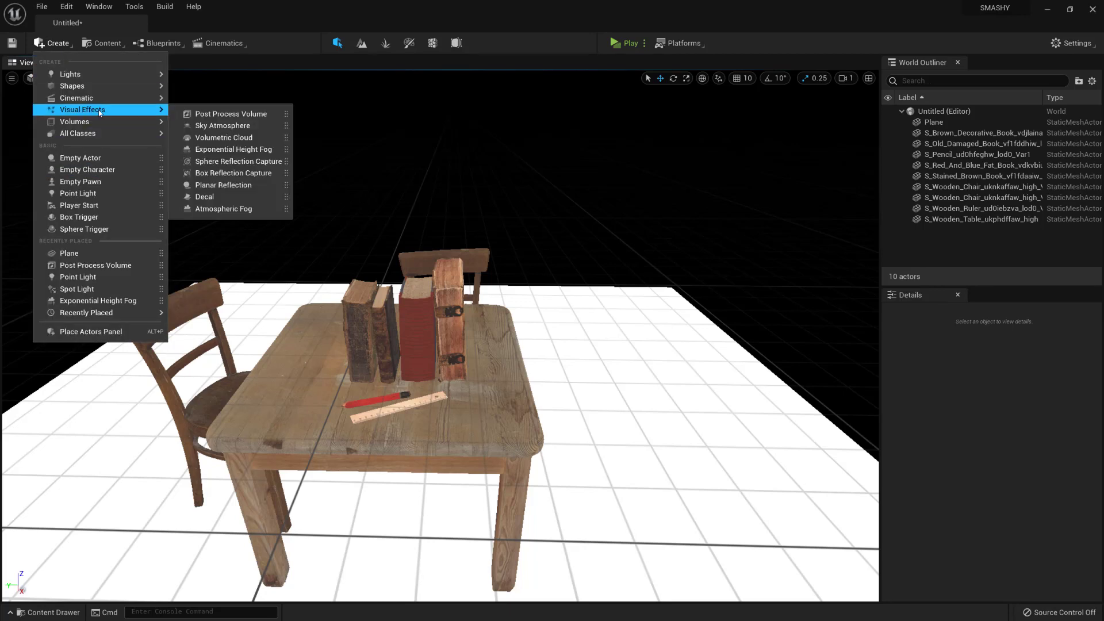
{"action": "left_click", "coordinate": [221, 114]}
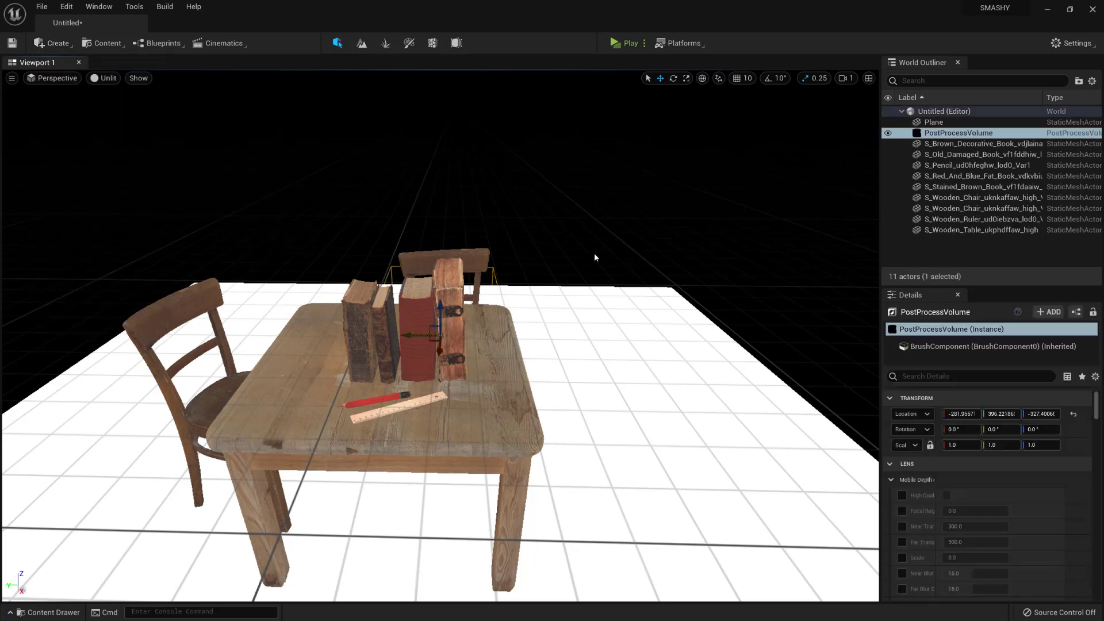
{"action": "left_click", "coordinate": [949, 377]}
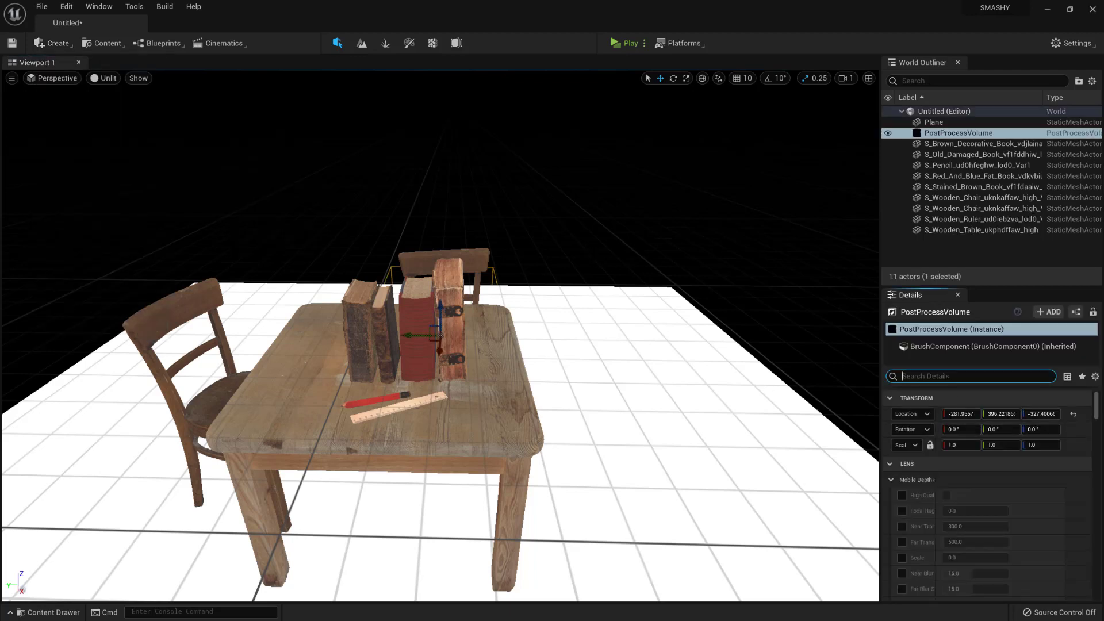
{"action": "type", "text": "inf"}
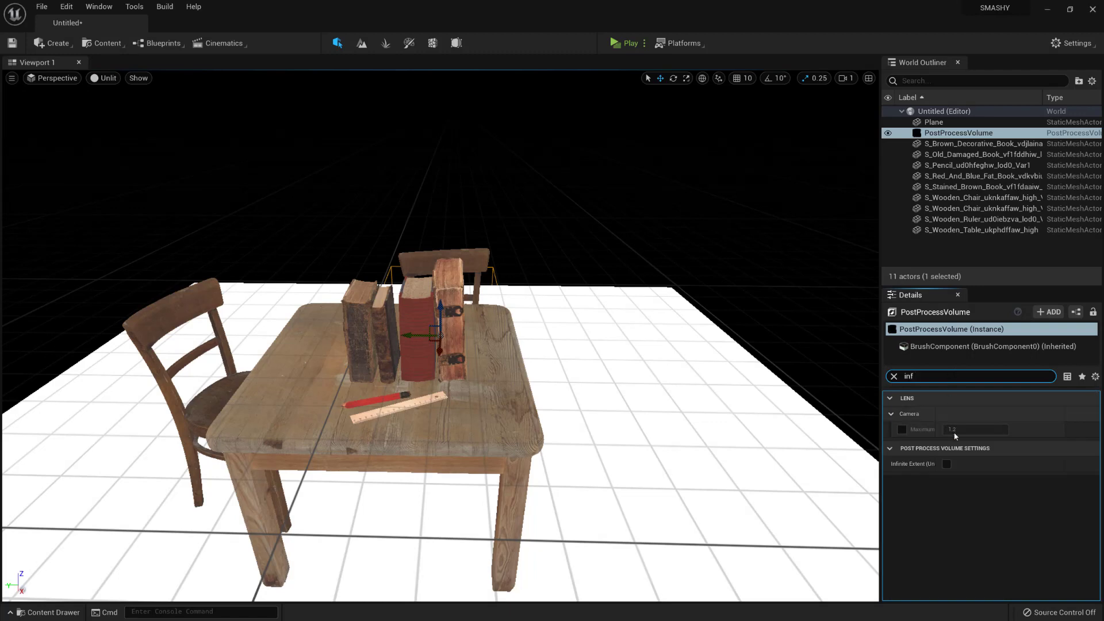
{"action": "left_click", "coordinate": [947, 465]}
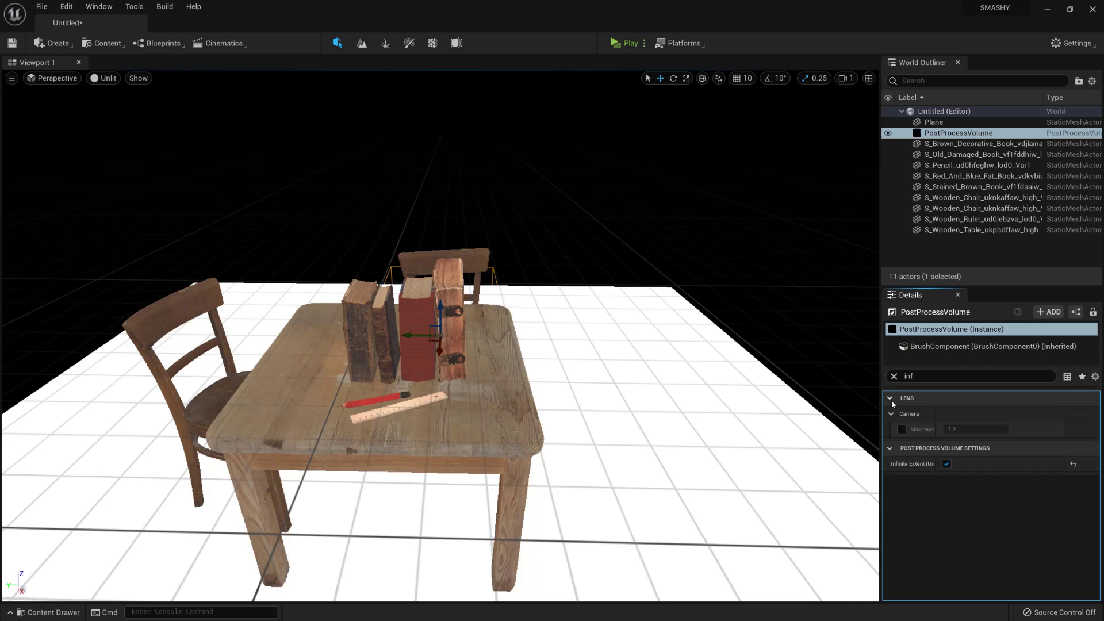
- Enable the volume's exposure Min Brightness and Max Brightness overrides and set Max Brightness to 0.03, matching the minimum
{"action": "left_click", "coordinate": [894, 377]}
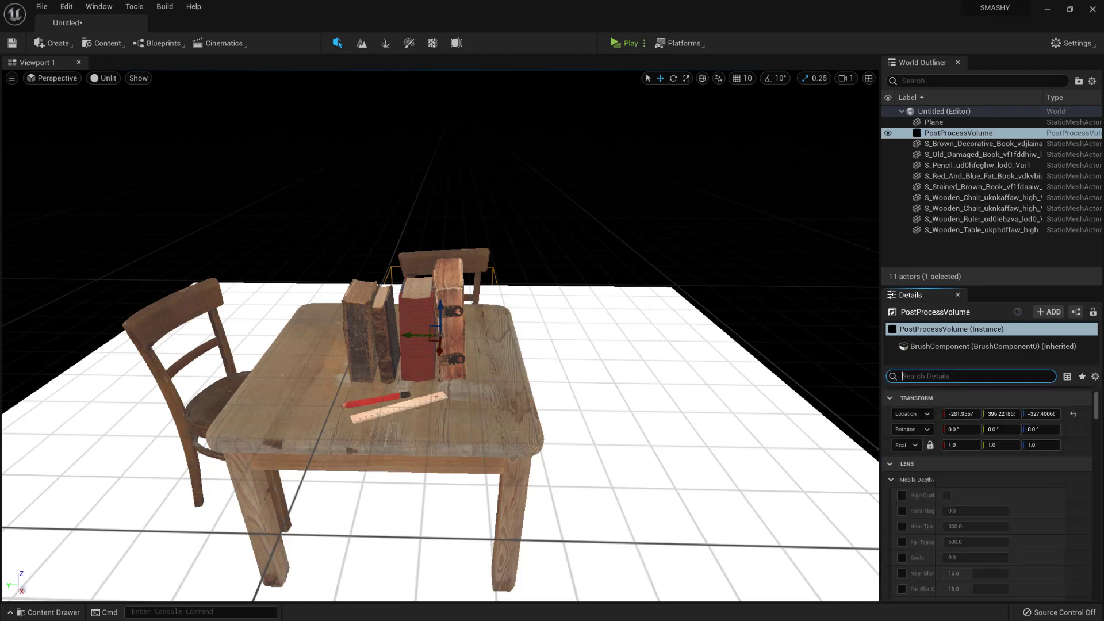
{"action": "type", "text": "ex"}
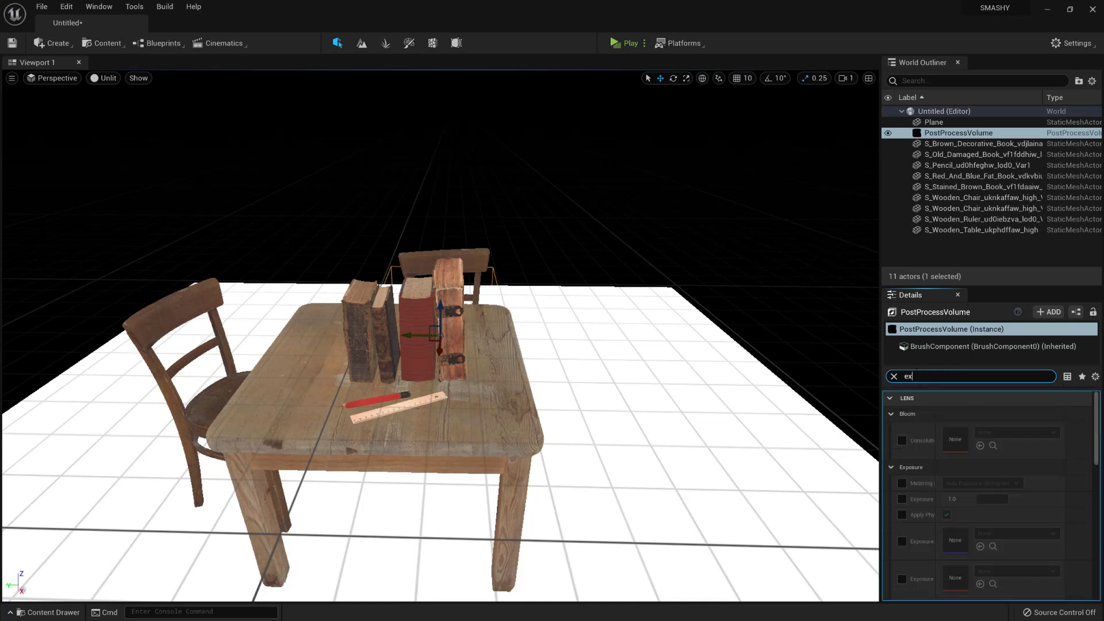
{"action": "type", "text": "posure"}
{"action": "scroll", "coordinate": [912, 463], "scroll_direction": "down", "scroll_amount": 2}
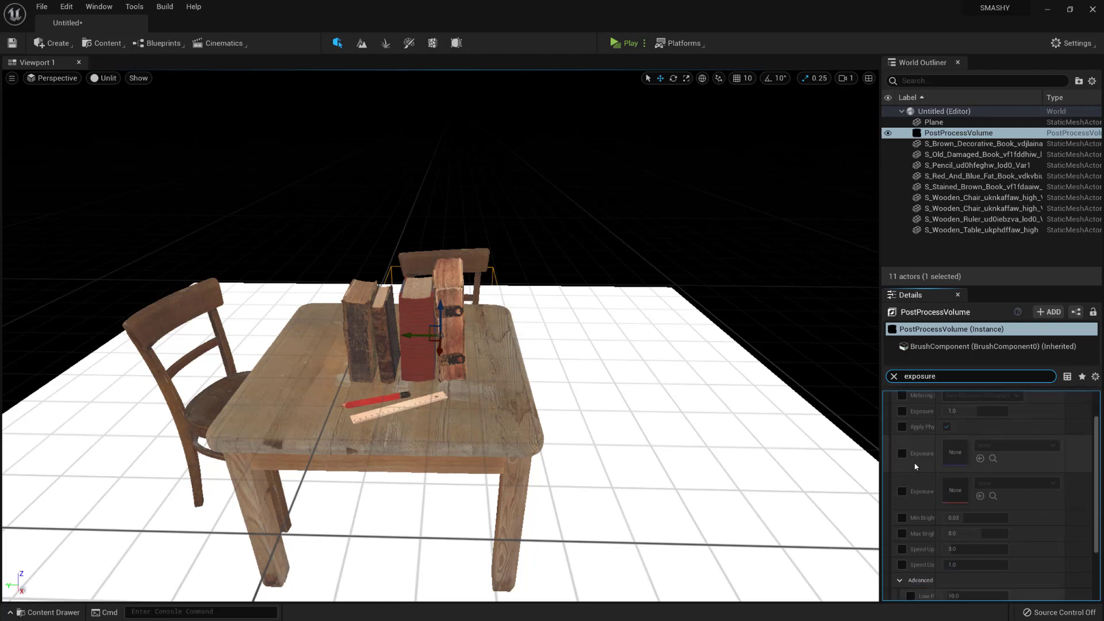
{"action": "left_click", "coordinate": [902, 518]}
{"action": "left_click", "coordinate": [902, 533]}
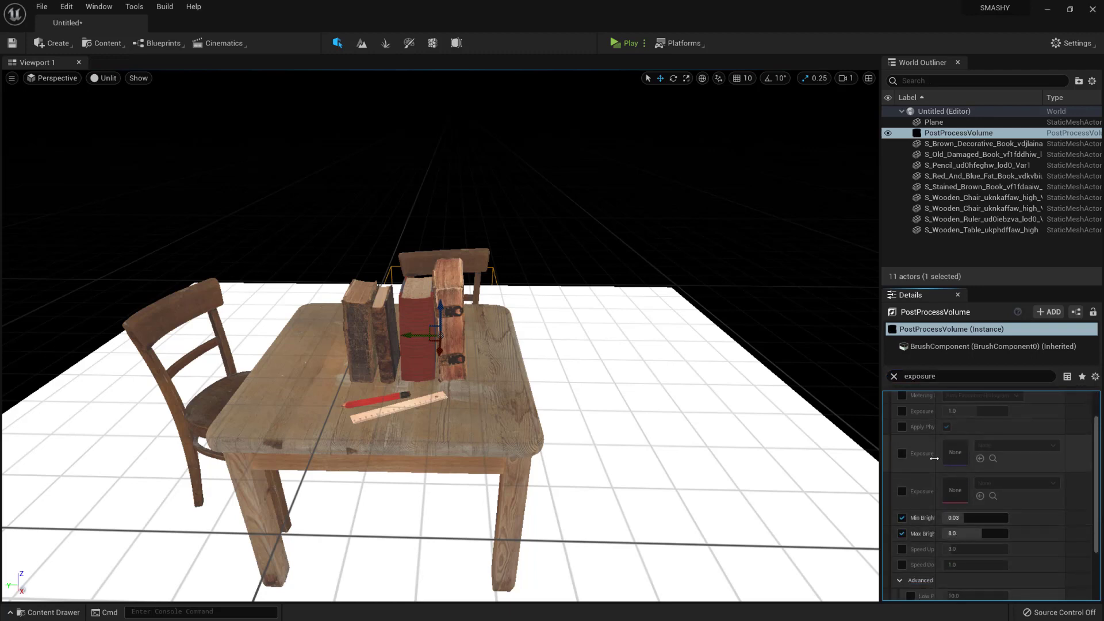
{"action": "left_click_drag", "start_coordinate": [934, 458], "coordinate": [968, 458]}
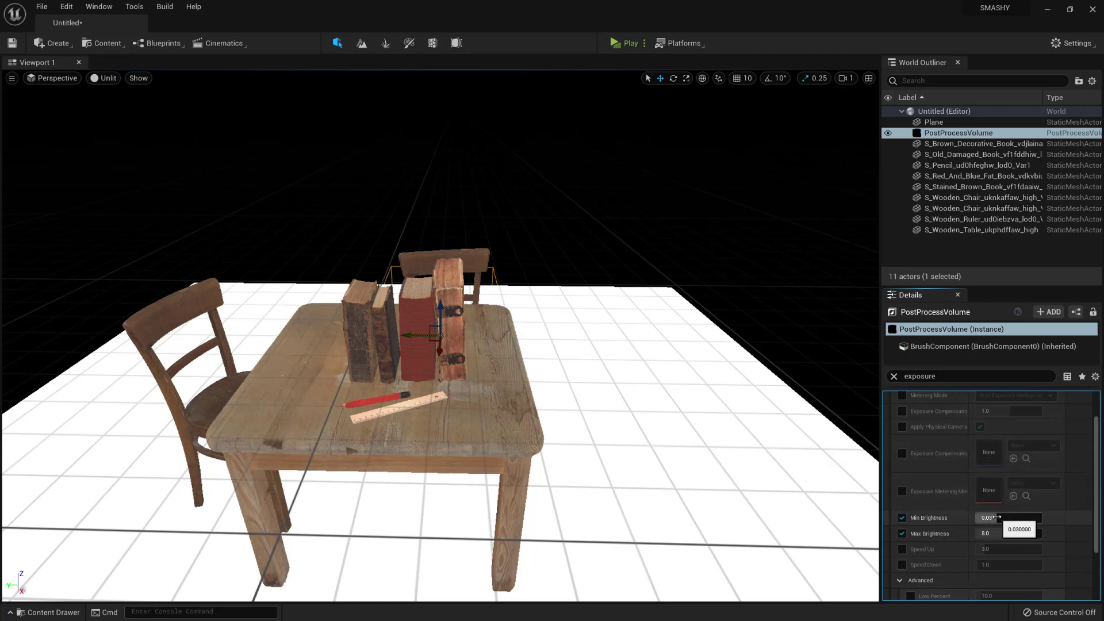
{"action": "left_click", "coordinate": [994, 518]}
{"action": "key", "text": "ctrl+c"}
{"action": "left_click", "coordinate": [998, 533]}
{"action": "key", "text": "ctrl+v"}
{"action": "key", "text": "Return"}
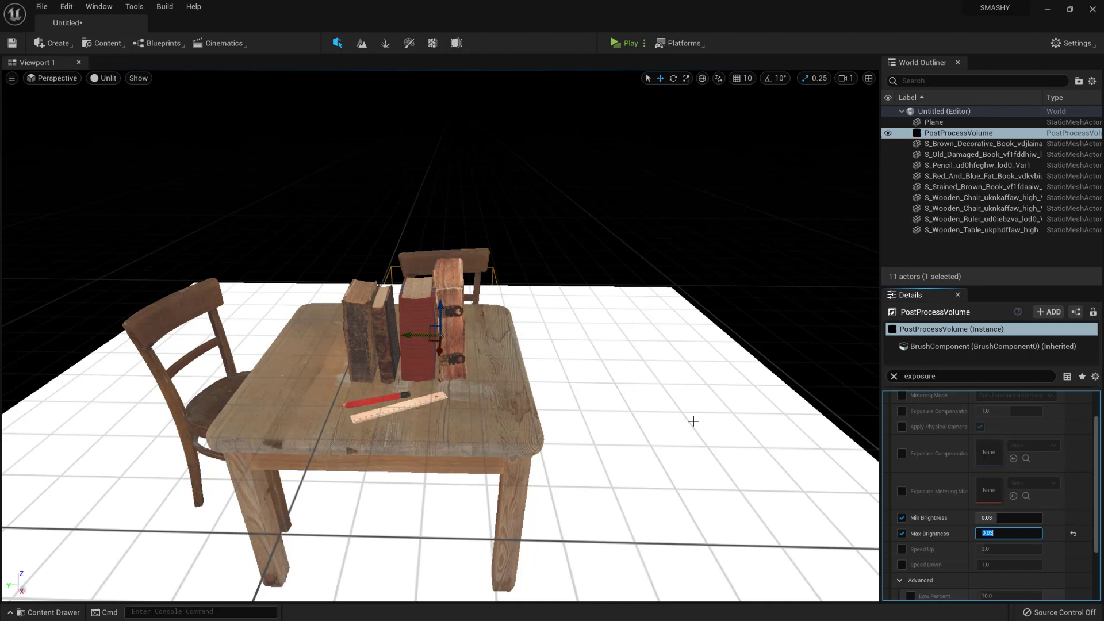
- Delete the floor plane and switch the viewport to the Lit view mode
{"action": "left_click", "coordinate": [725, 402]}
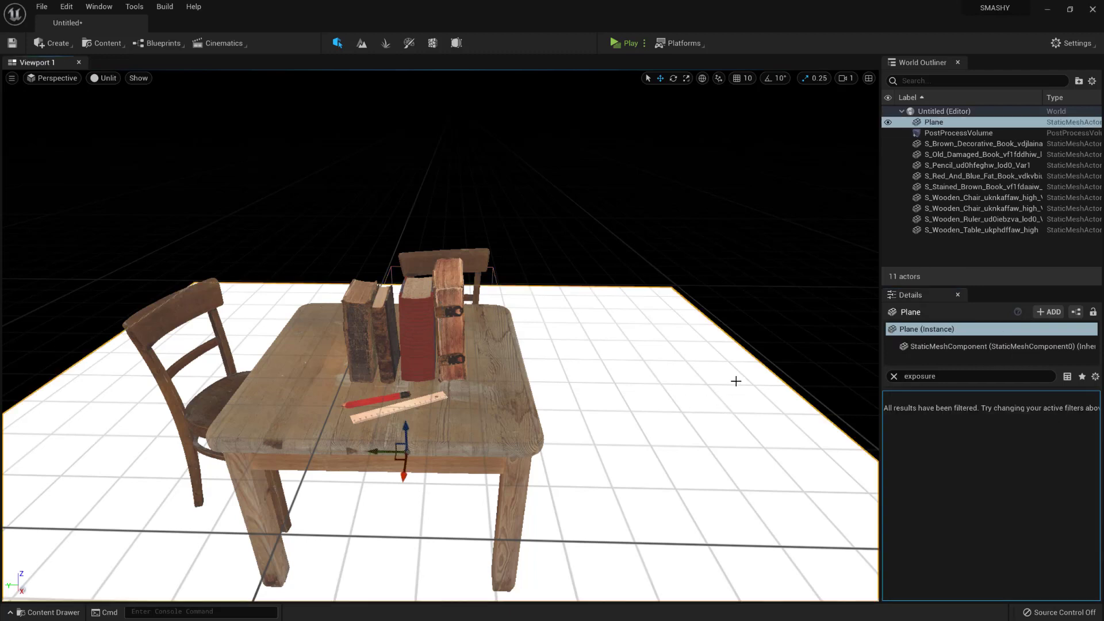
{"action": "left_click", "coordinate": [893, 377]}
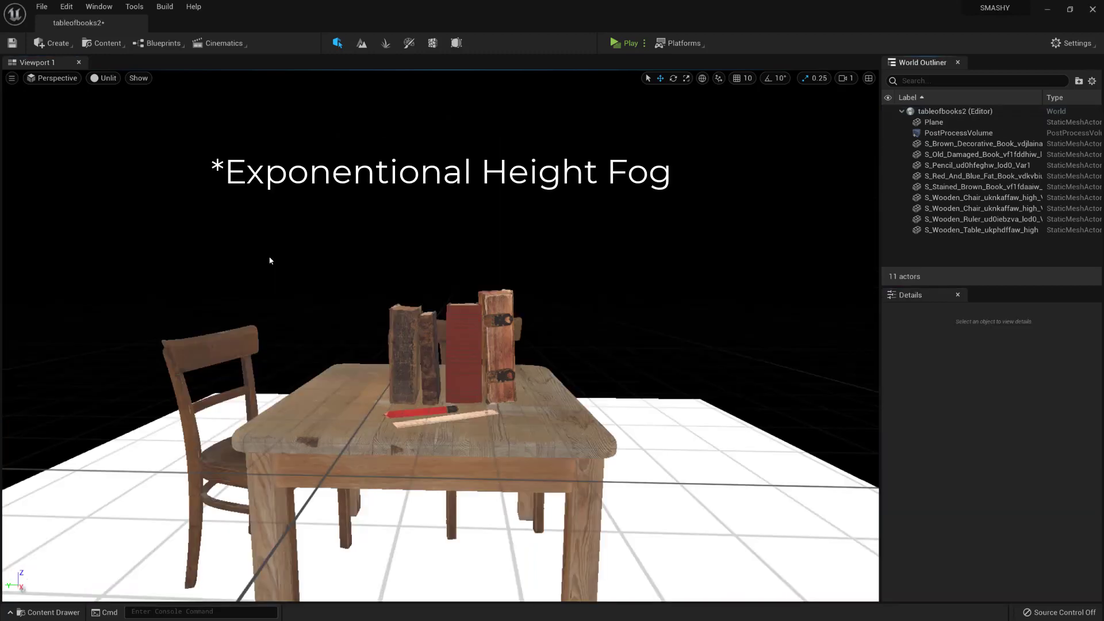
{"action": "left_click", "coordinate": [110, 490]}
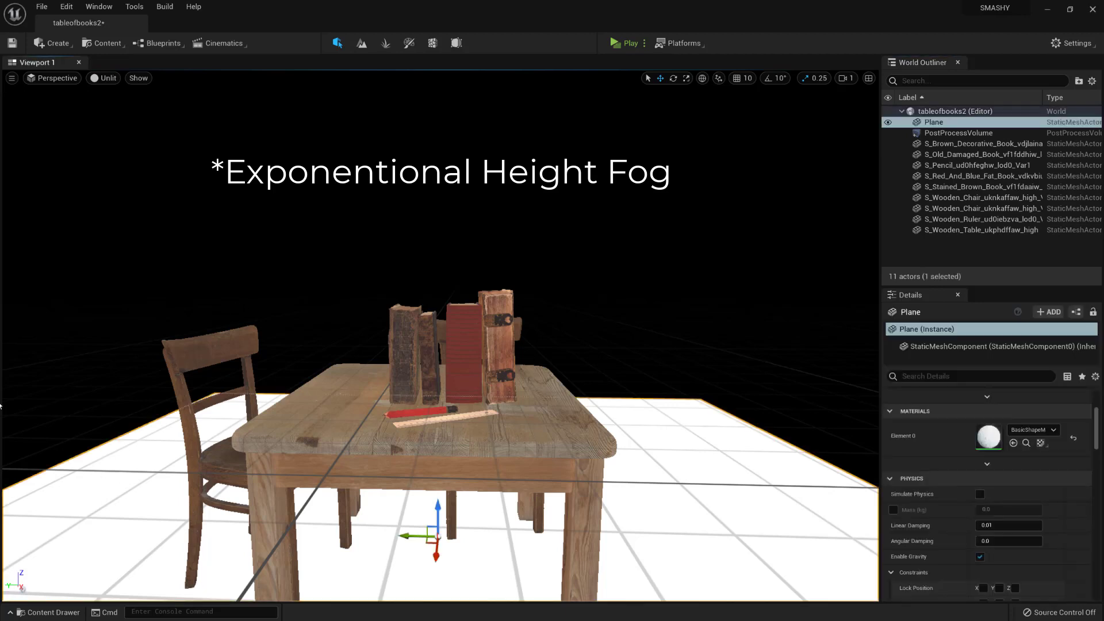
{"action": "key", "text": "Delete"}
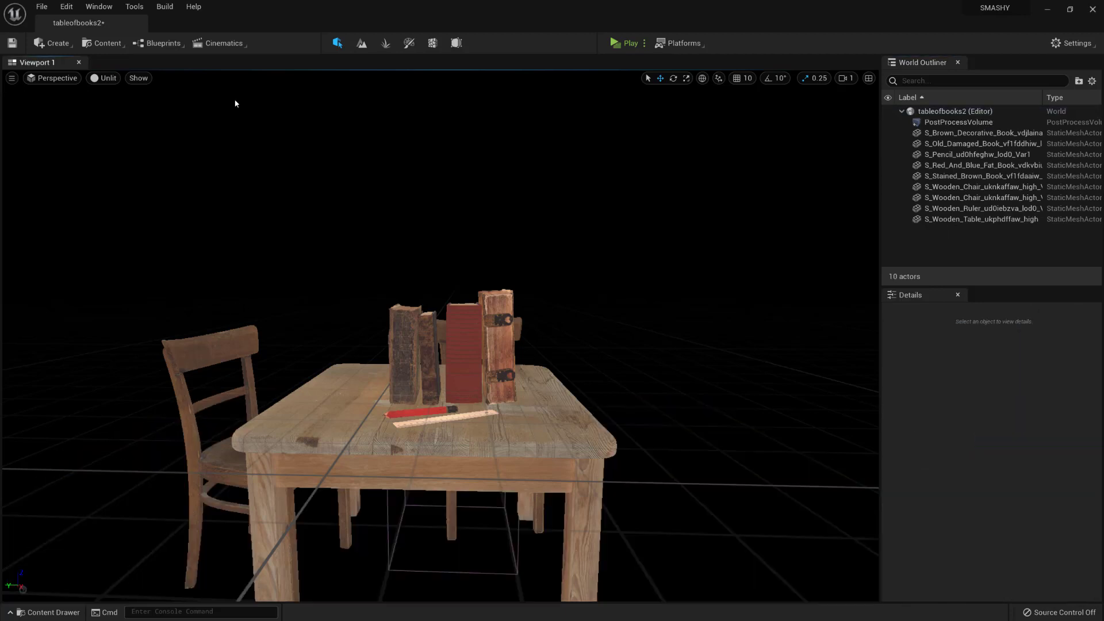
{"action": "left_click", "coordinate": [107, 83]}
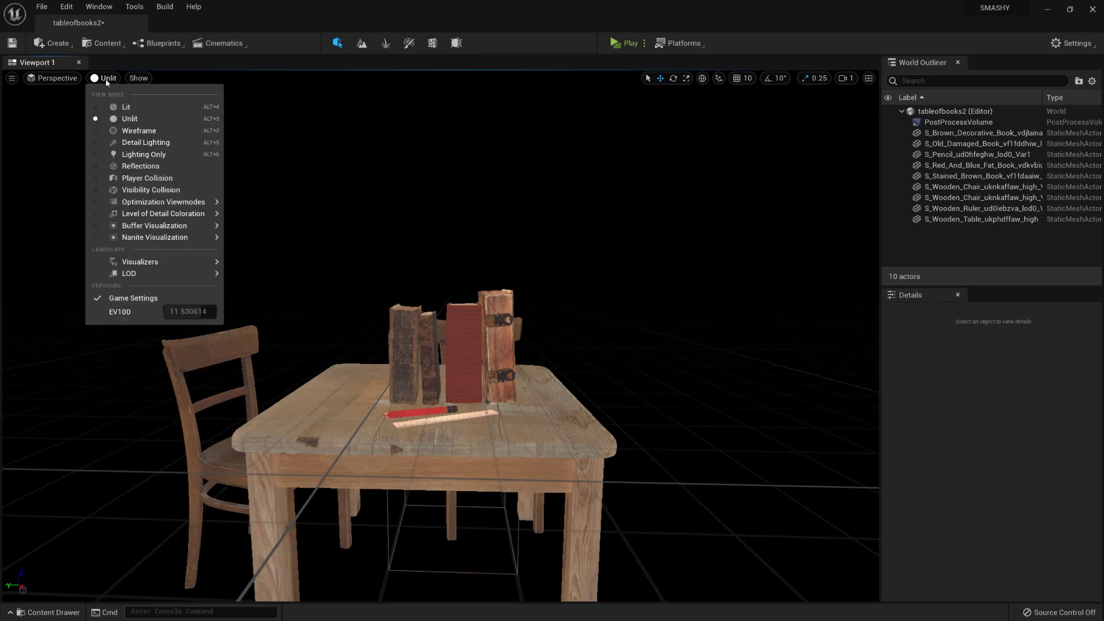
{"action": "left_click", "coordinate": [137, 111]}
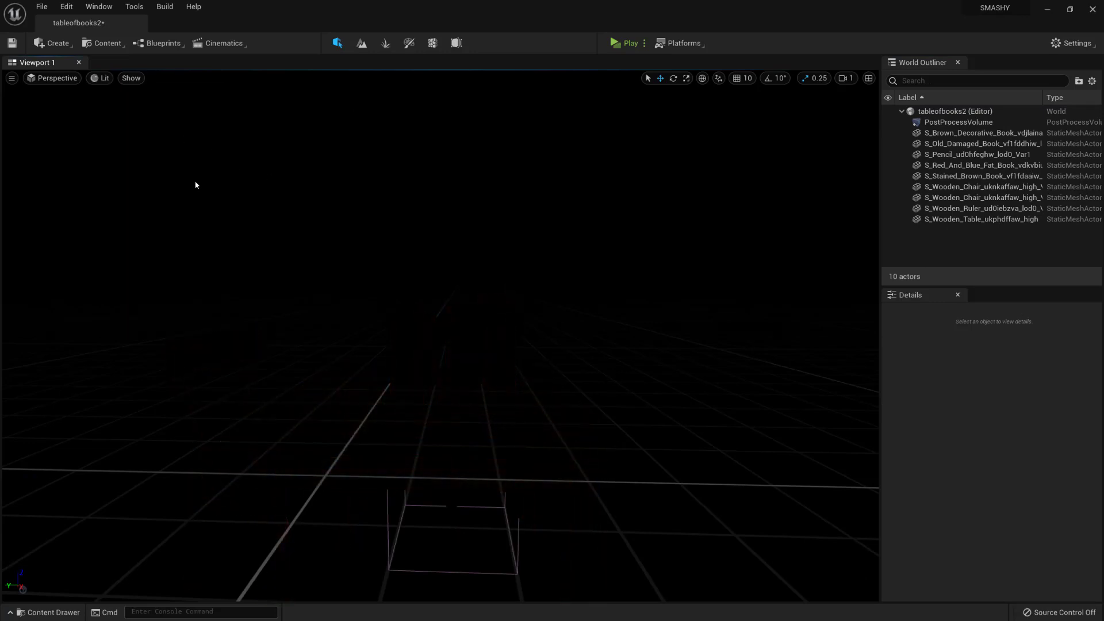
- Add an Exponential Height Fog actor to the level and enable its Volumetric Fog option
{"action": "left_click", "coordinate": [58, 44]}
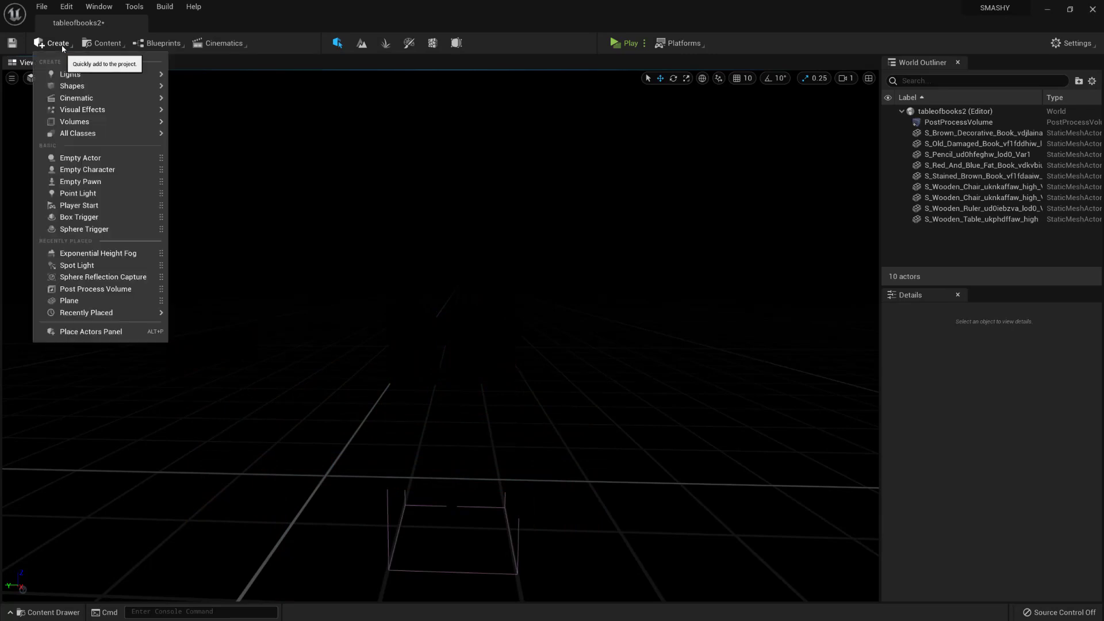
{"action": "mouse_move", "coordinate": [115, 118]}
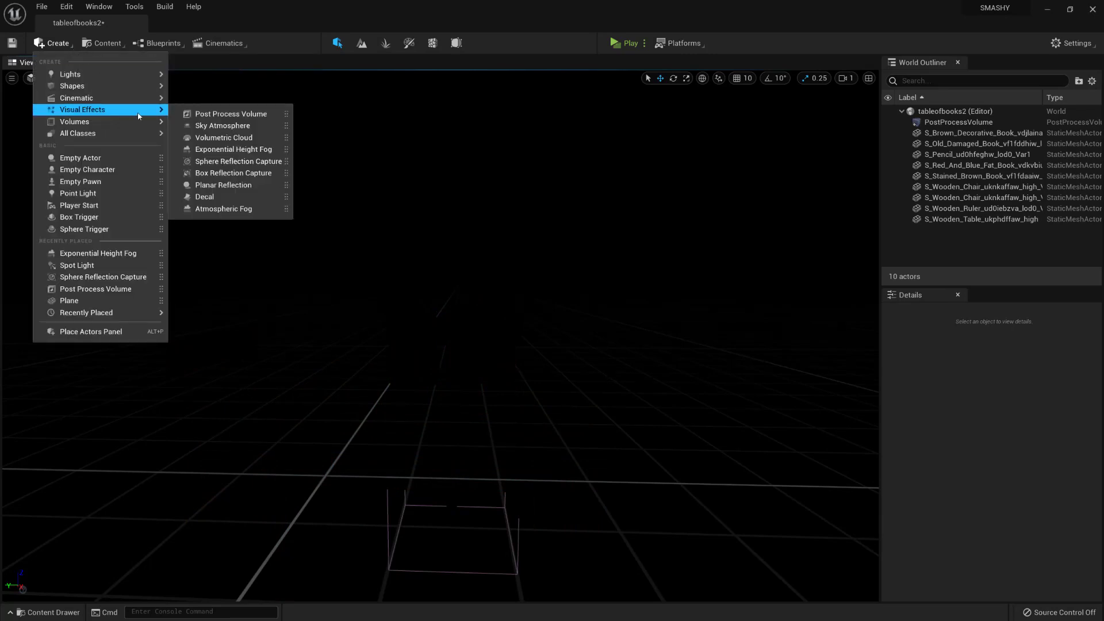
{"action": "left_click", "coordinate": [242, 150]}
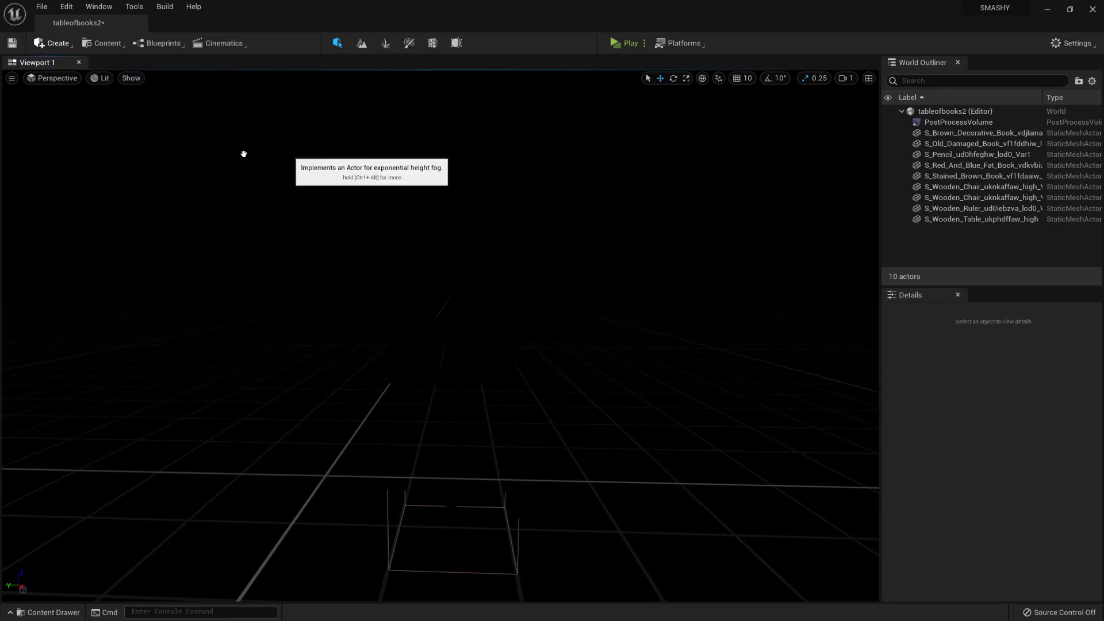
{"action": "left_click", "coordinate": [948, 377]}
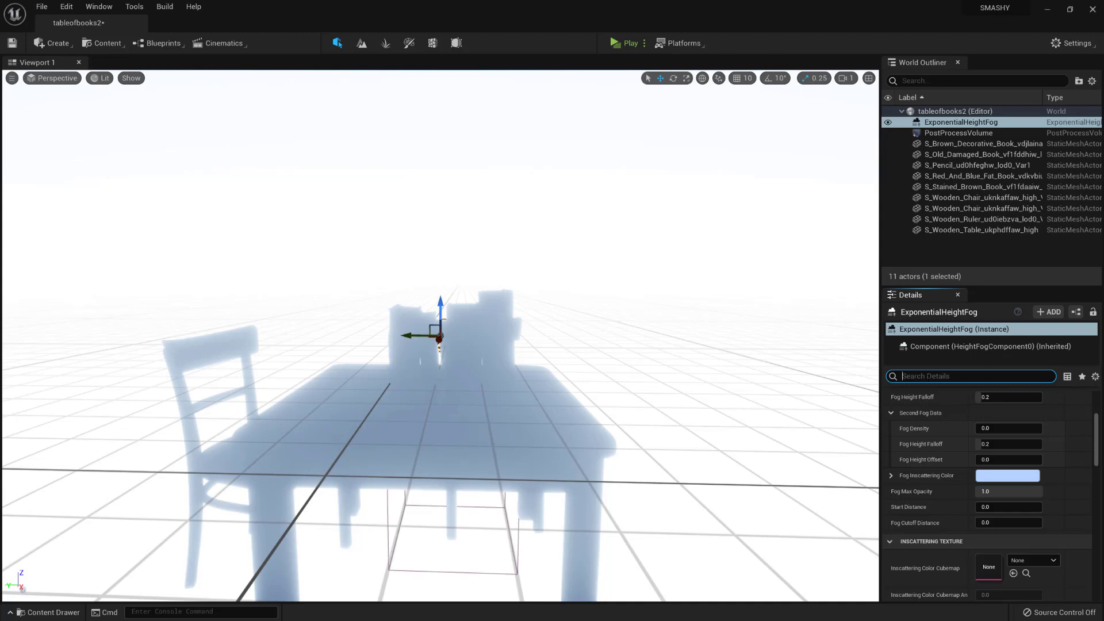
{"action": "type", "text": "fog"}
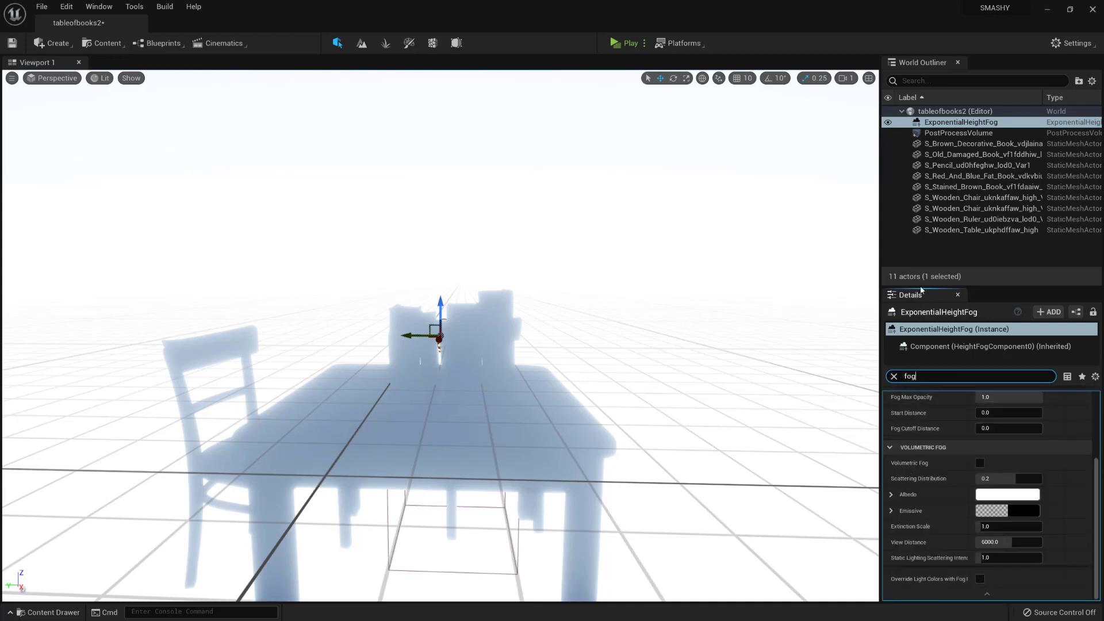
{"action": "left_click", "coordinate": [980, 463]}
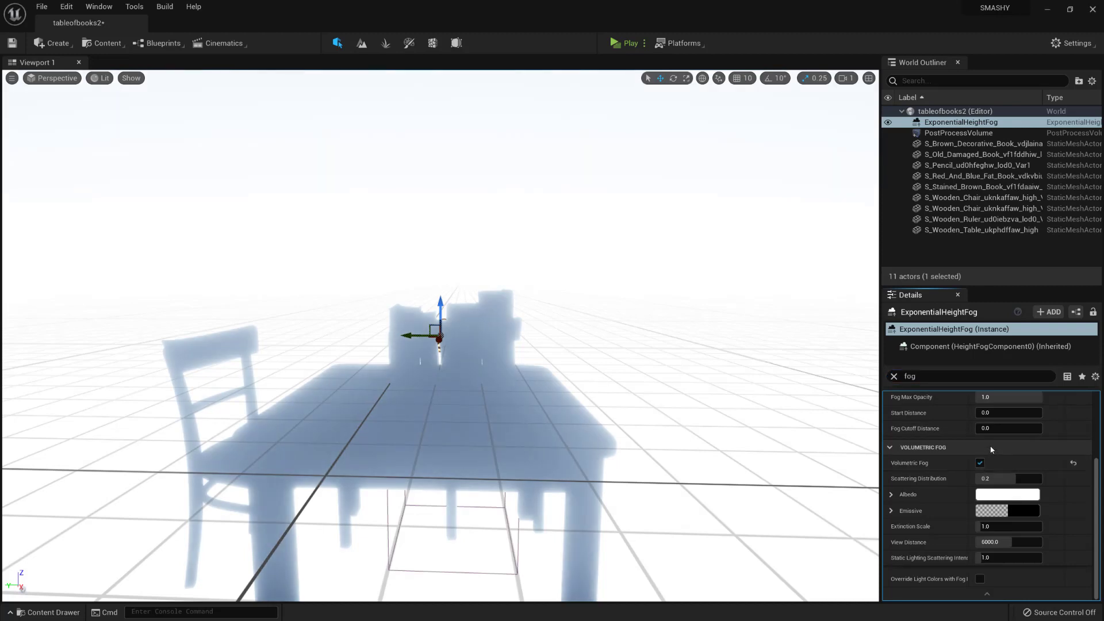
- Set the height fog's Fog Cutoff Distance to 20000000 and its Fog Density to 0.1
{"action": "left_click", "coordinate": [995, 428]}
{"action": "type", "text": "20000000"}
{"action": "key", "text": "Return"}
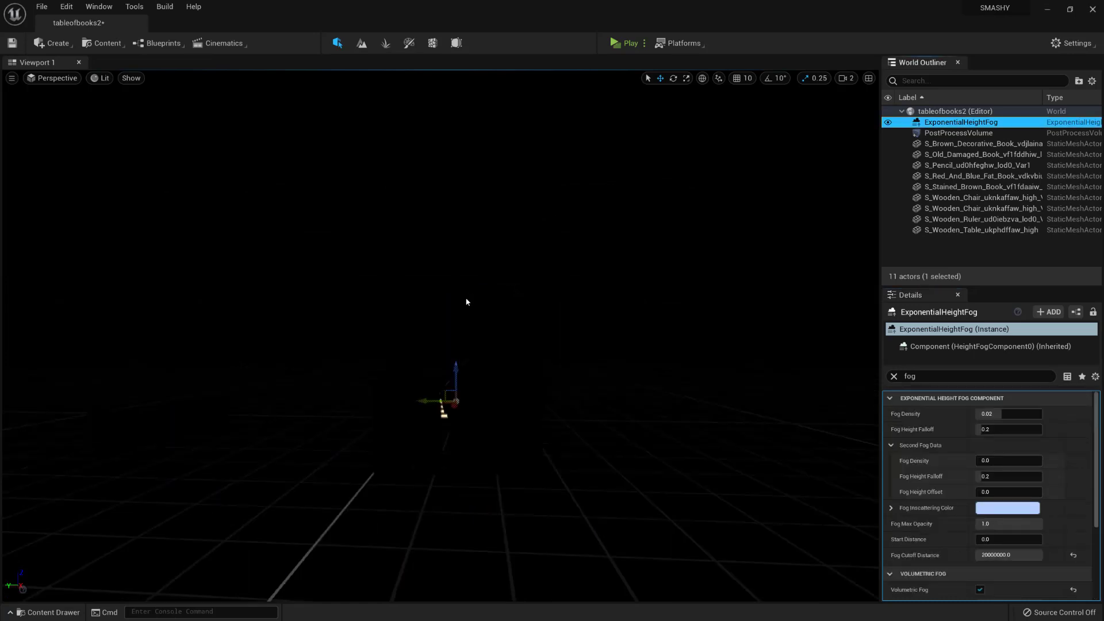
{"action": "left_click", "coordinate": [1002, 414]}
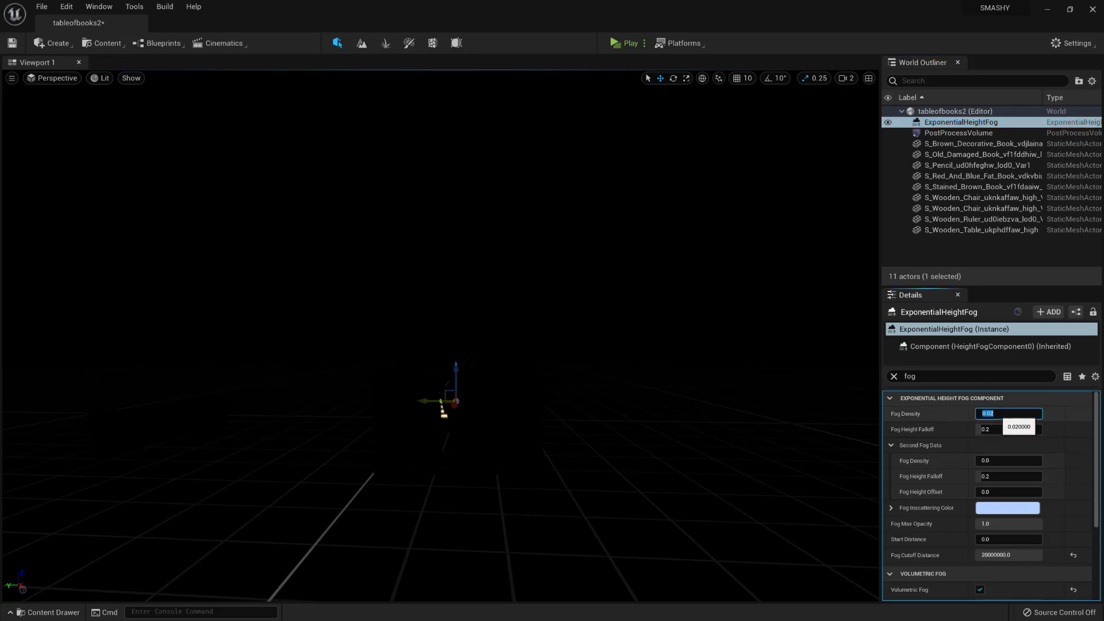
{"action": "type", "text": ".1"}
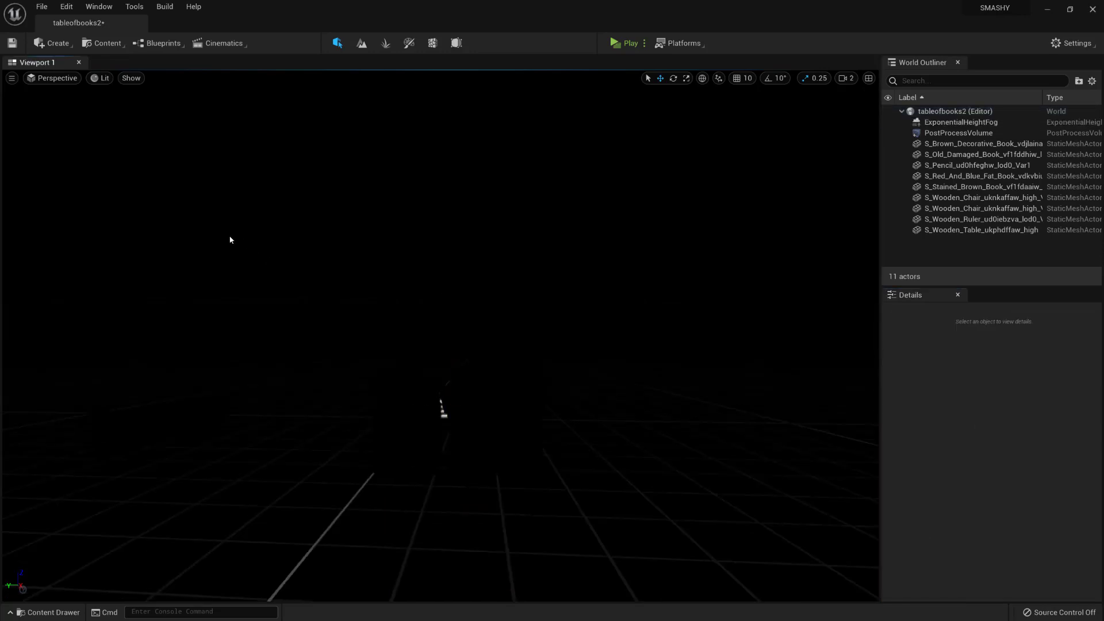
- Add a spot light to the level
{"action": "left_click", "coordinate": [57, 43]}
{"action": "mouse_move", "coordinate": [106, 76]}
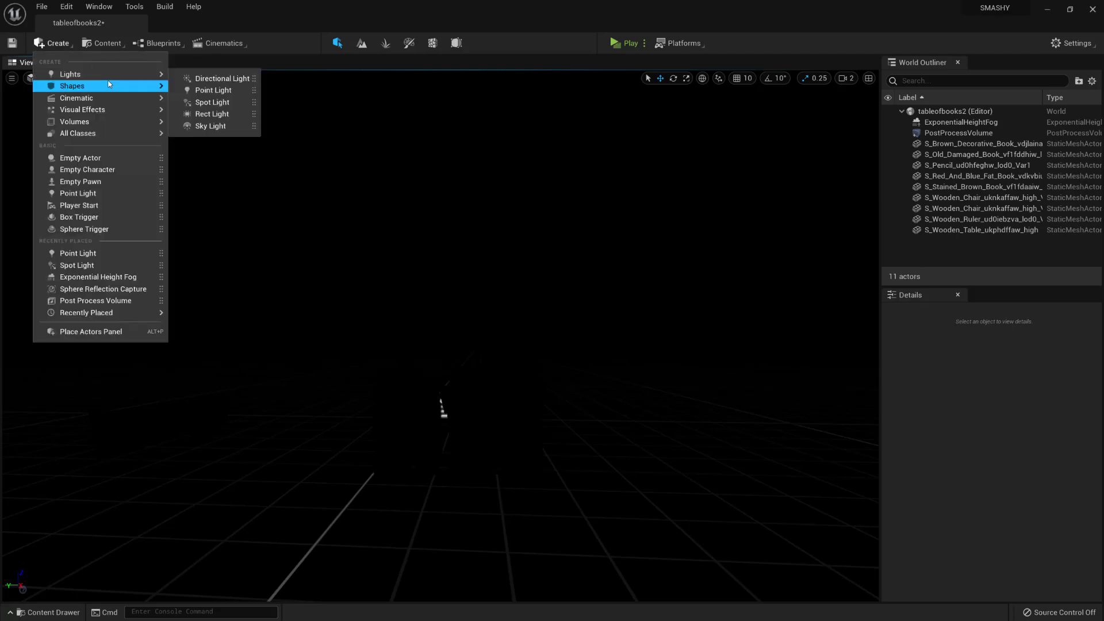
{"action": "left_click", "coordinate": [212, 103]}
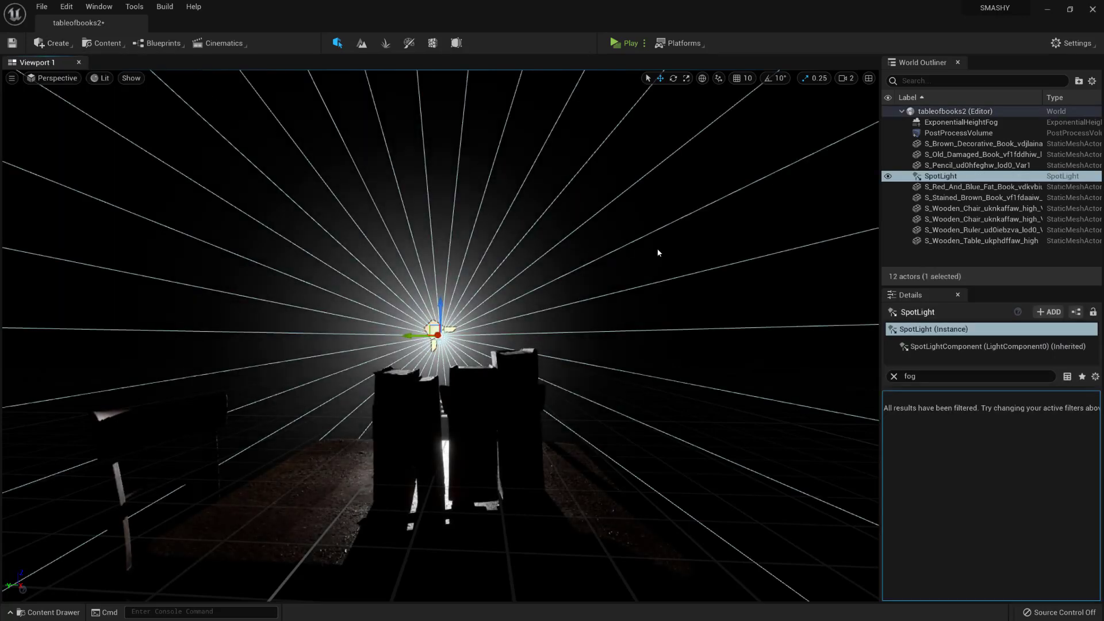
- Pilot the spot light to a raised position behind a chair, shining down on the table and books, then stop piloting and reselect it
{"action": "right_click", "coordinate": [941, 176]}
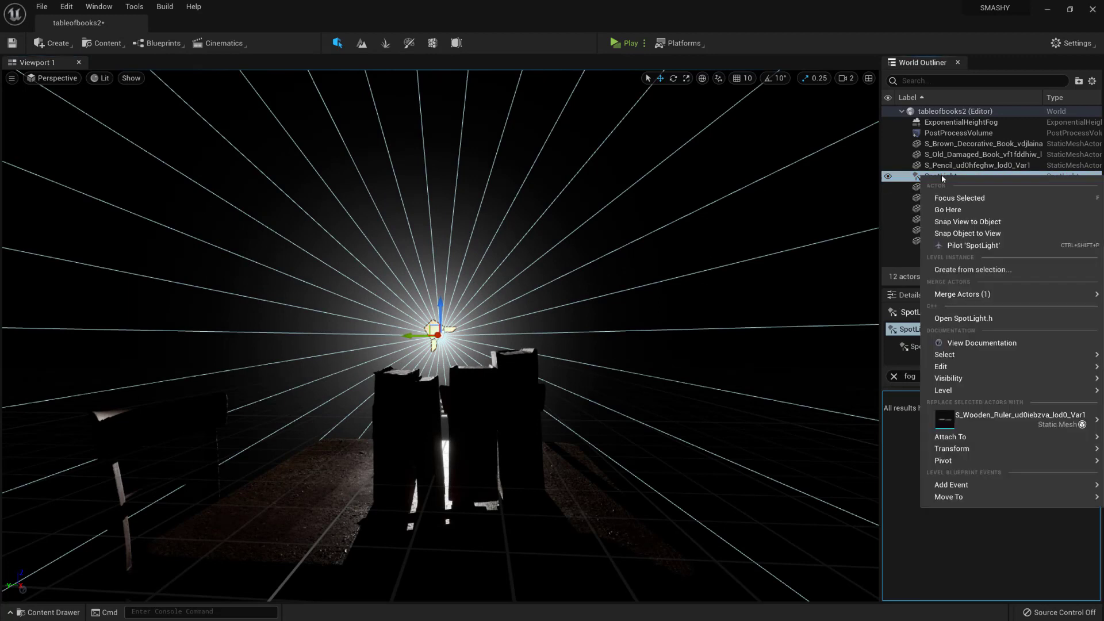
{"action": "left_click", "coordinate": [973, 246]}
{"action": "right_click_drag", "start_coordinate": [484, 283], "coordinate": [463, 298]}
{"action": "key", "text": "w"}
{"action": "key", "text": "w"}
{"action": "key", "text": "d"}
{"action": "key", "text": "q"}
{"action": "key", "text": "Escape"}
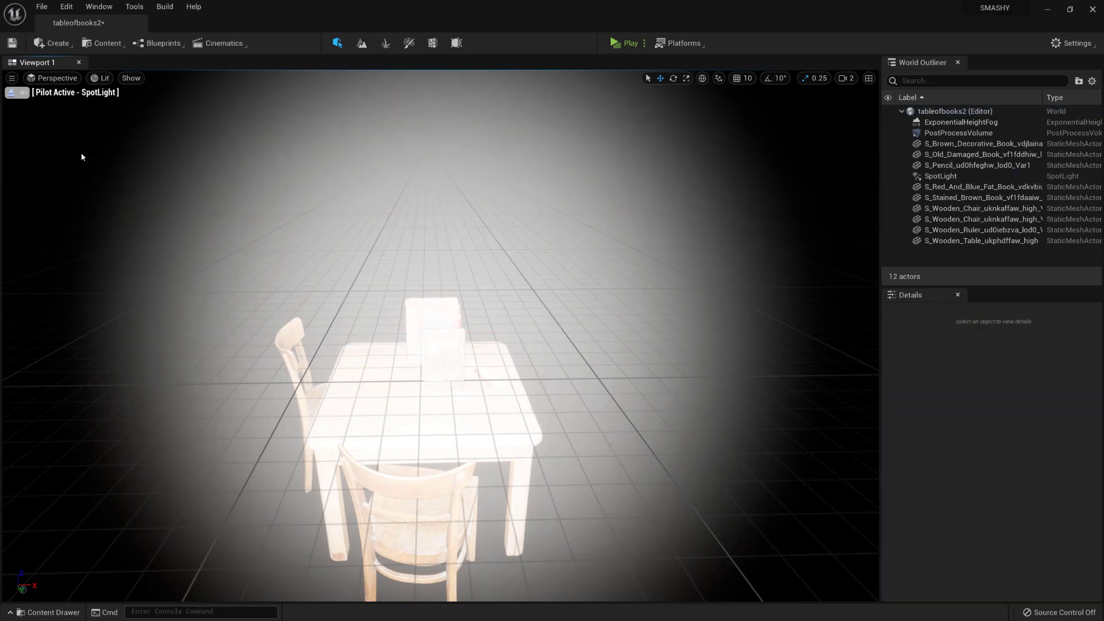
{"action": "left_click", "coordinate": [12, 93]}
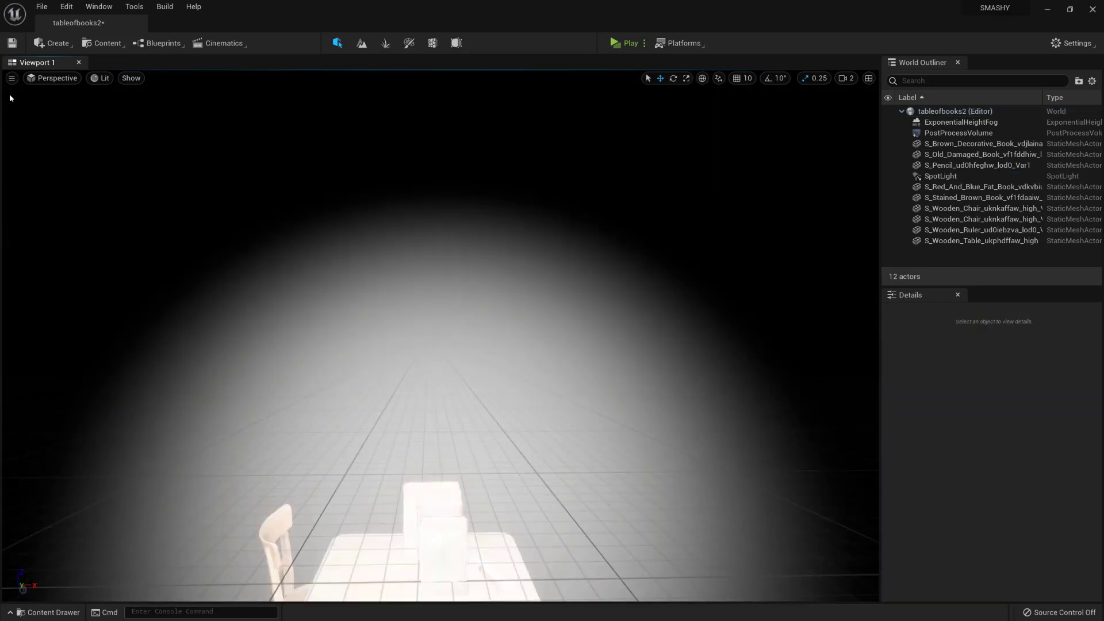
{"action": "right_click_drag", "start_coordinate": [440, 335], "coordinate": [296, 311]}
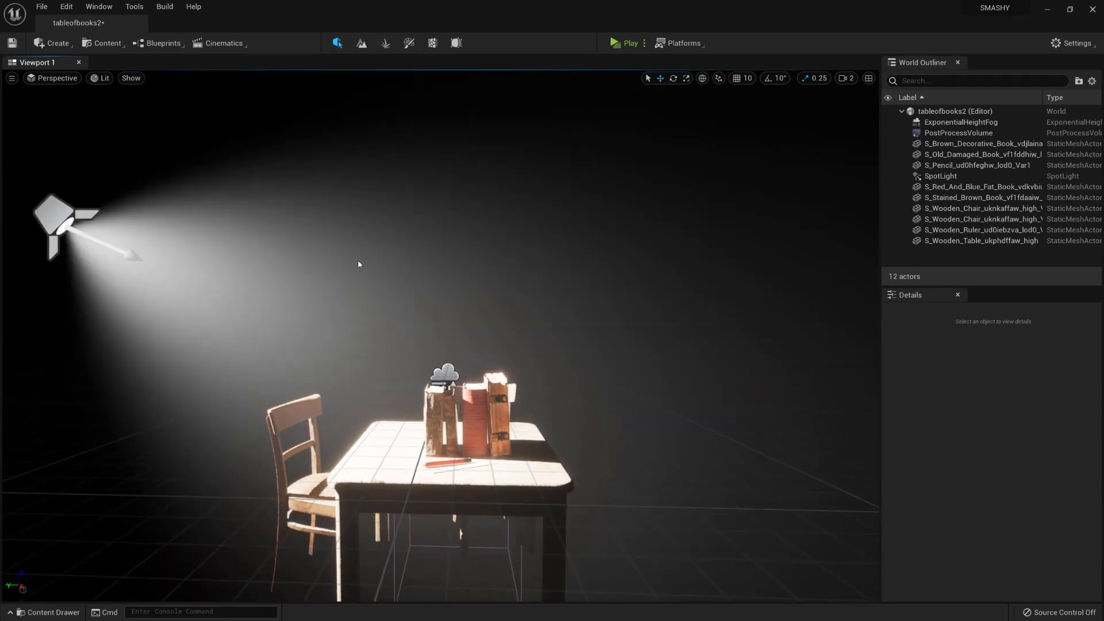
{"action": "left_click", "coordinate": [48, 219]}
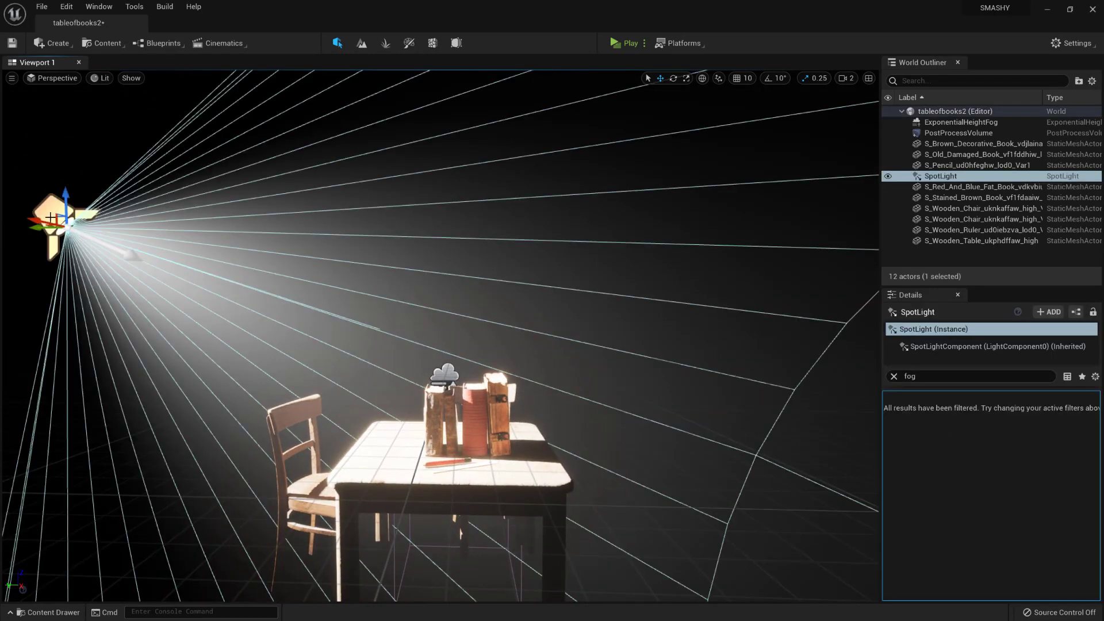
- Clear the details filter and set the spot light's intensity to 1 cd
{"action": "left_click", "coordinate": [894, 376]}
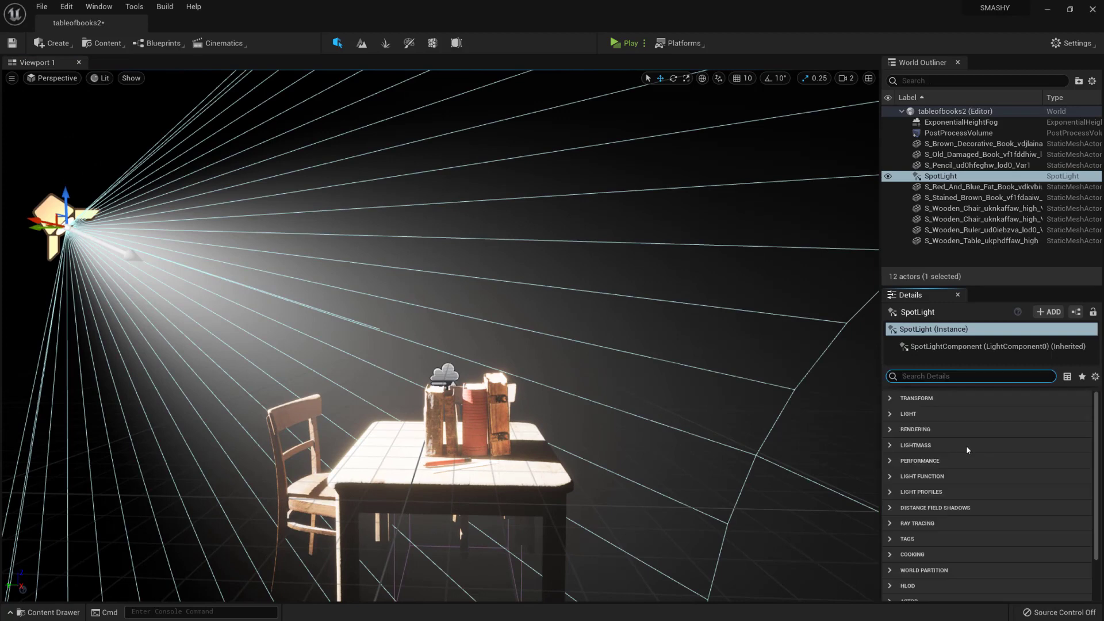
{"action": "left_click", "coordinate": [903, 415]}
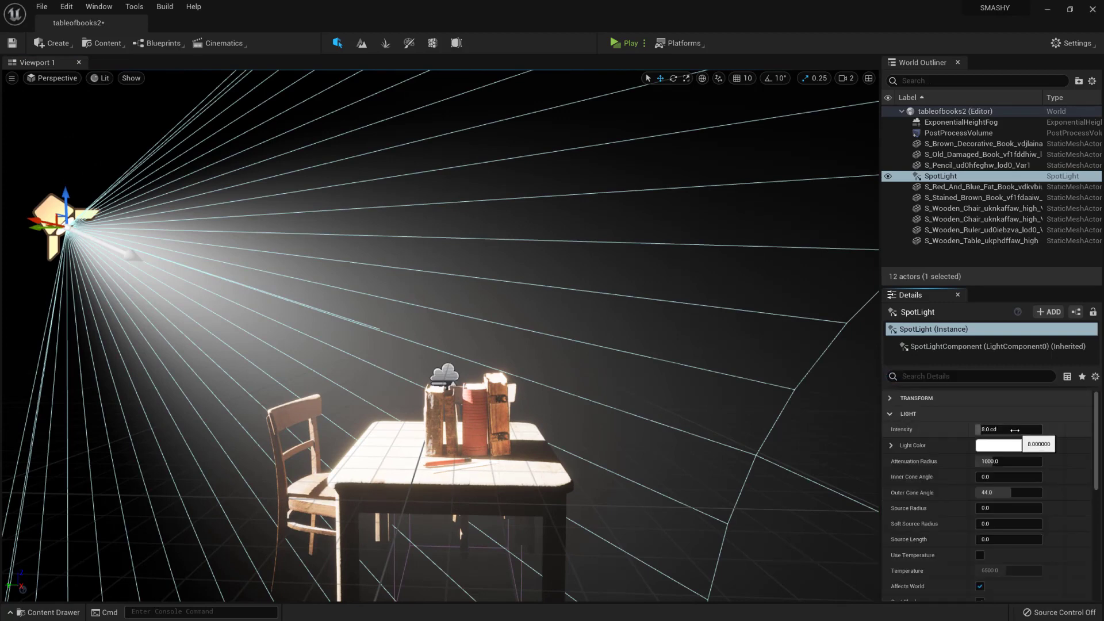
{"action": "left_click", "coordinate": [1030, 429]}
{"action": "type", "text": "1"}
{"action": "key", "text": "Return"}
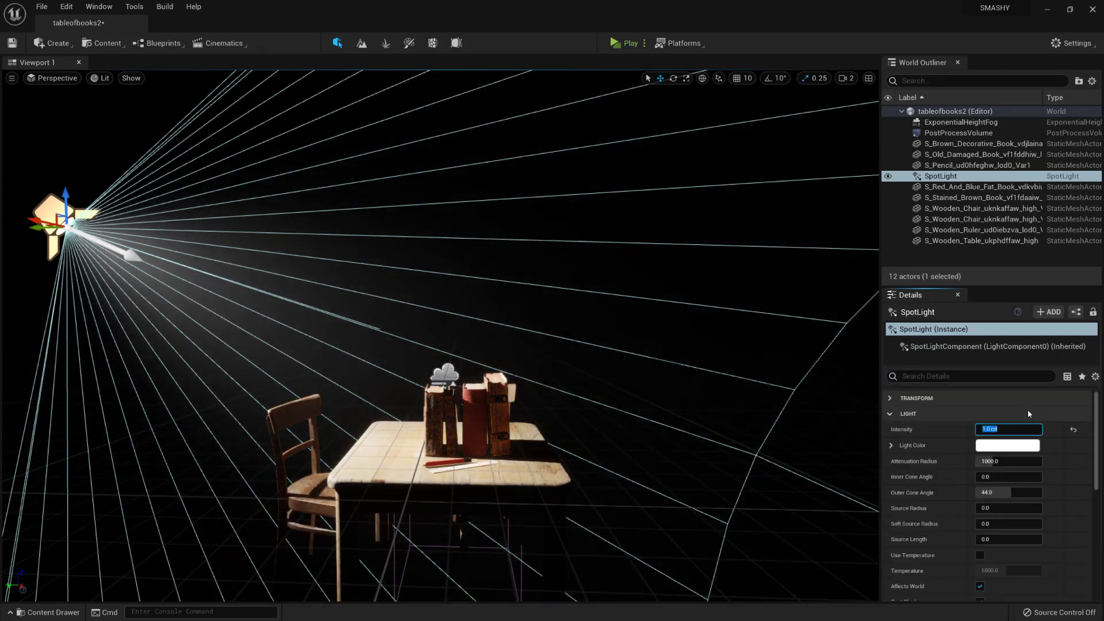
- Narrow the spot light's outer cone angle to about 14.7 and set its inner cone angle to about 5.6
{"action": "left_click", "coordinate": [629, 375]}
{"action": "key", "text": "w"}
{"action": "right_click_drag", "start_coordinate": [629, 375], "coordinate": [610, 378]}
{"action": "key", "text": "q"}
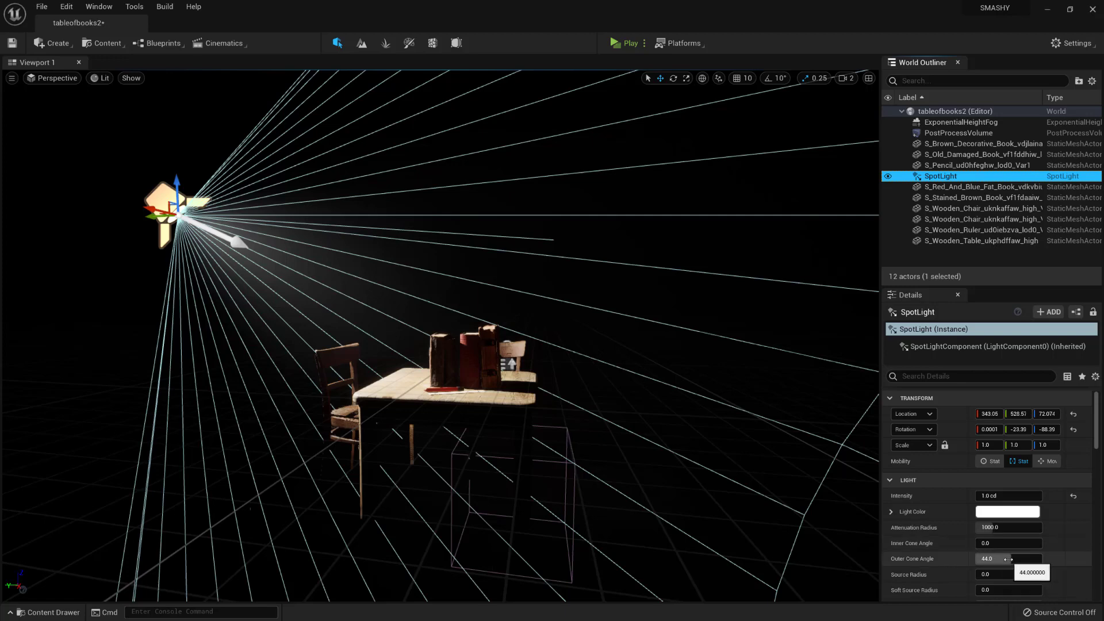
{"action": "left_click_drag", "start_coordinate": [1008, 559], "coordinate": [989, 543]}
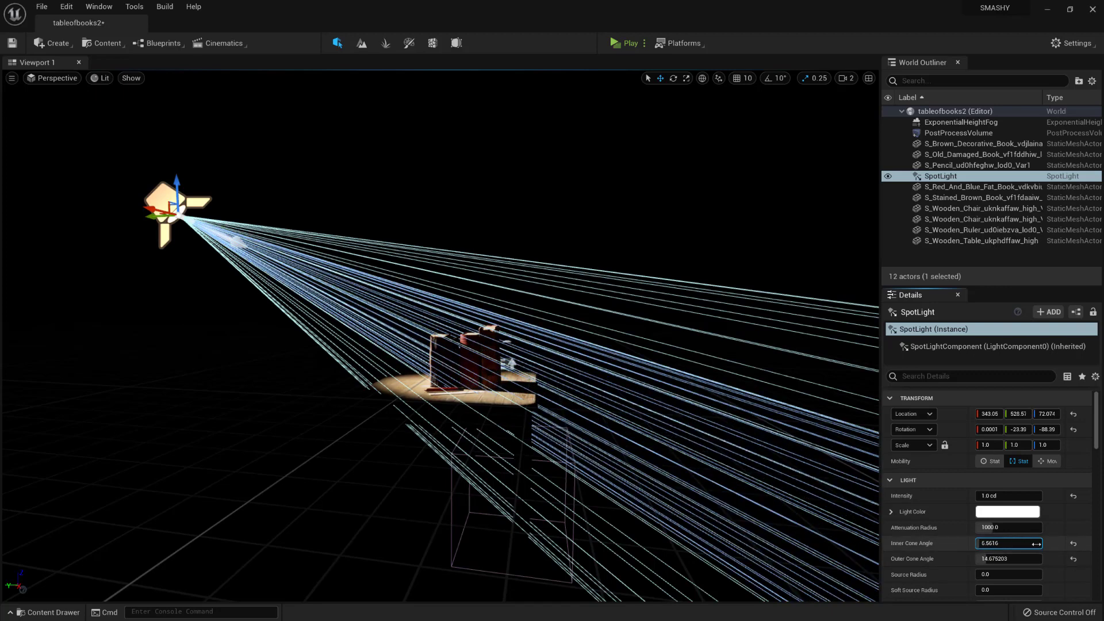
- Adjust the spot light's attenuation radius so the beam still reaches the table and books
{"action": "left_click_drag", "start_coordinate": [1015, 528], "coordinate": [960, 528]}
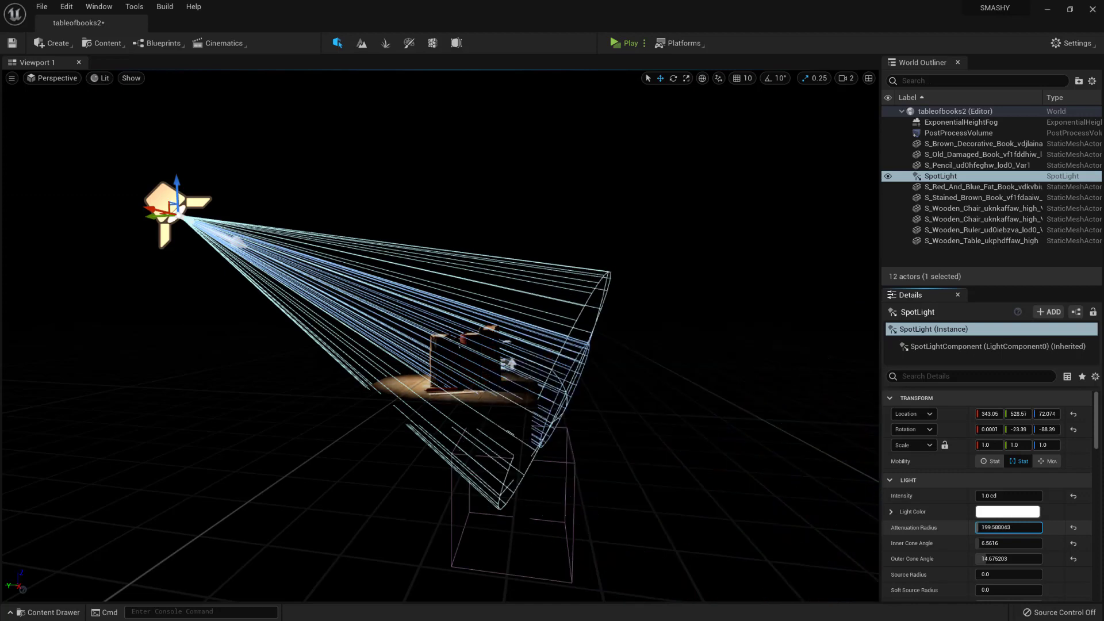
{"action": "left_click_drag", "start_coordinate": [960, 527], "coordinate": [967, 527]}
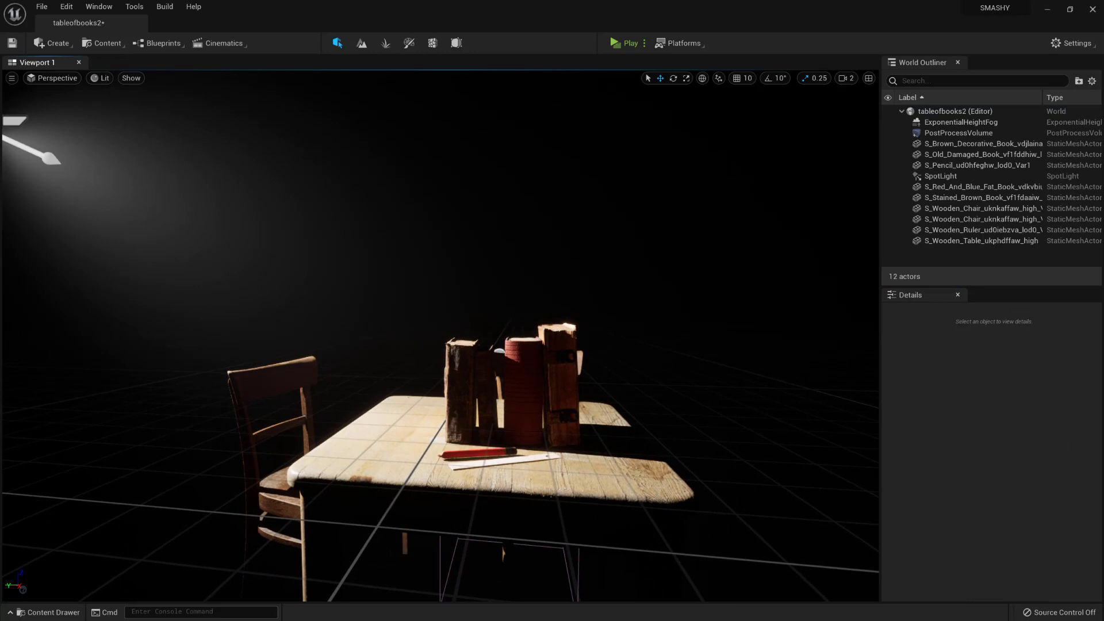
{"action": "right_click_drag", "start_coordinate": [426, 298], "coordinate": [447, 298]}
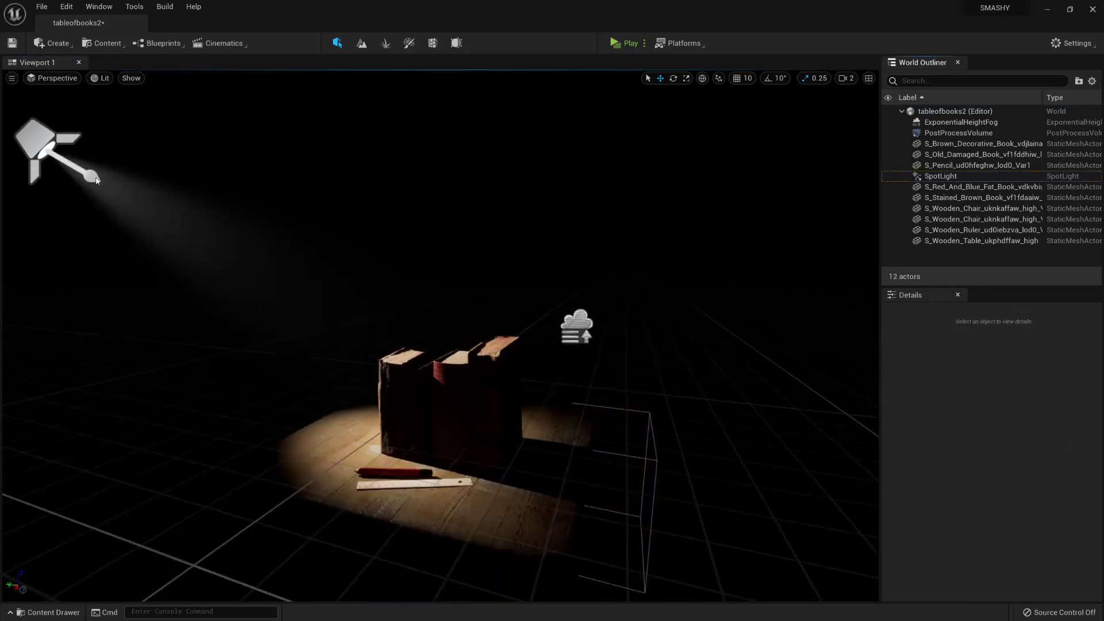
- Add a point light in front of the books and set its intensity to 0.00005 cd
{"action": "left_click", "coordinate": [62, 44]}
{"action": "mouse_move", "coordinate": [70, 75]}
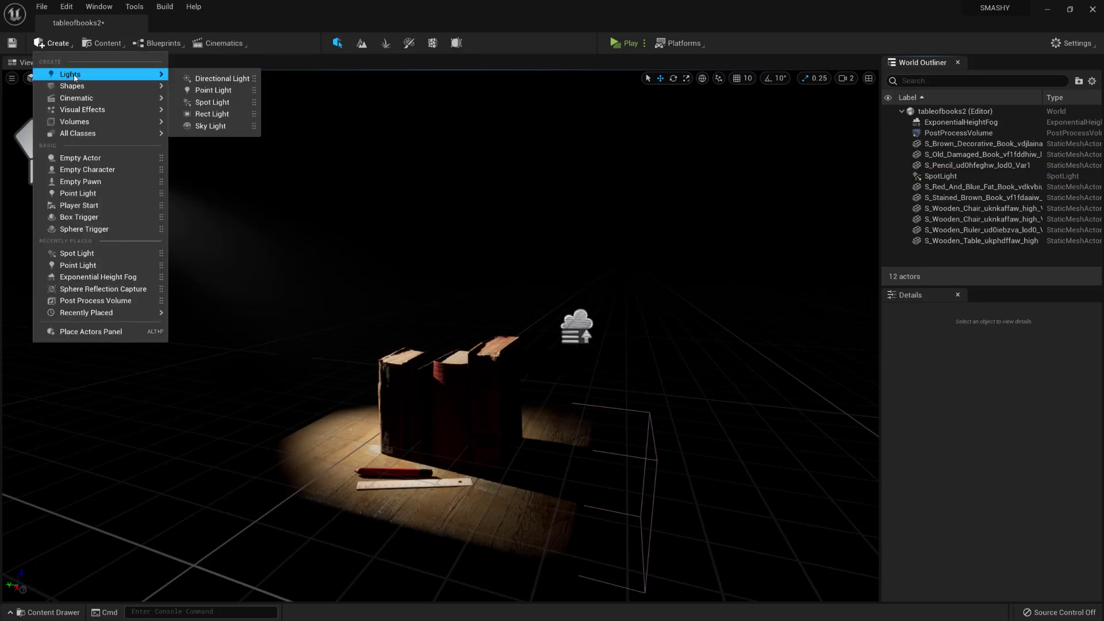
{"action": "left_click", "coordinate": [214, 90]}
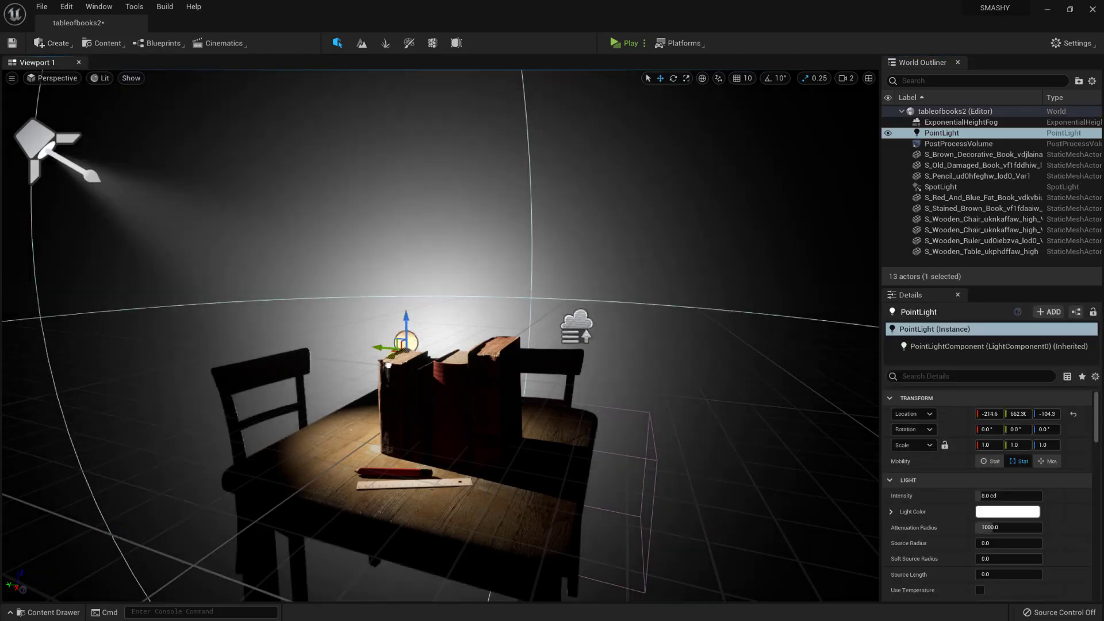
{"action": "left_click_drag", "start_coordinate": [401, 347], "coordinate": [370, 415]}
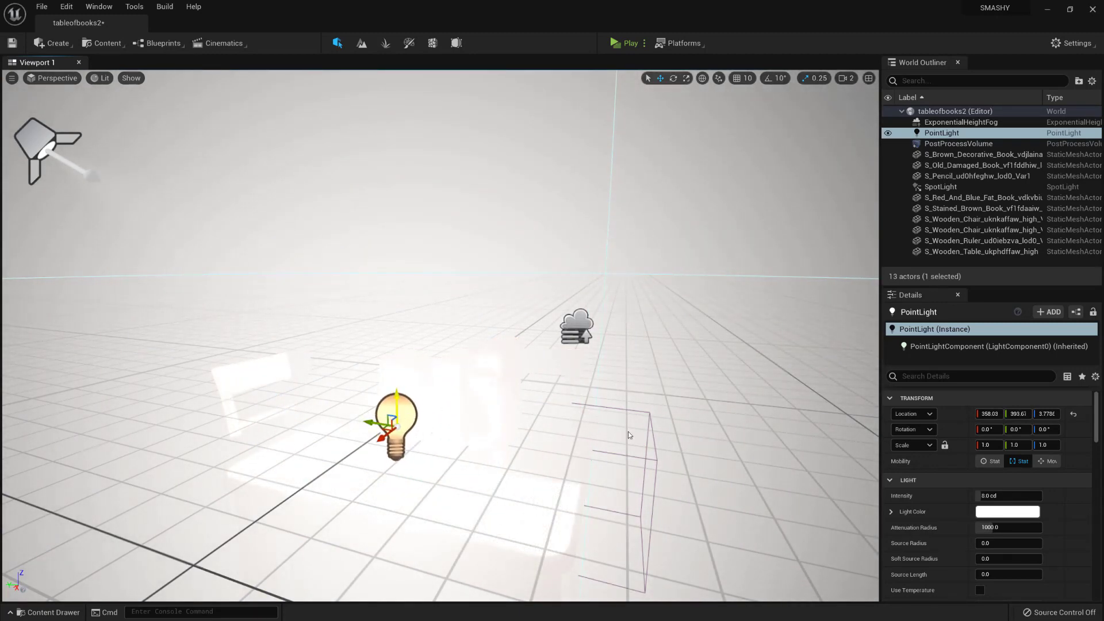
{"action": "left_click", "coordinate": [979, 496]}
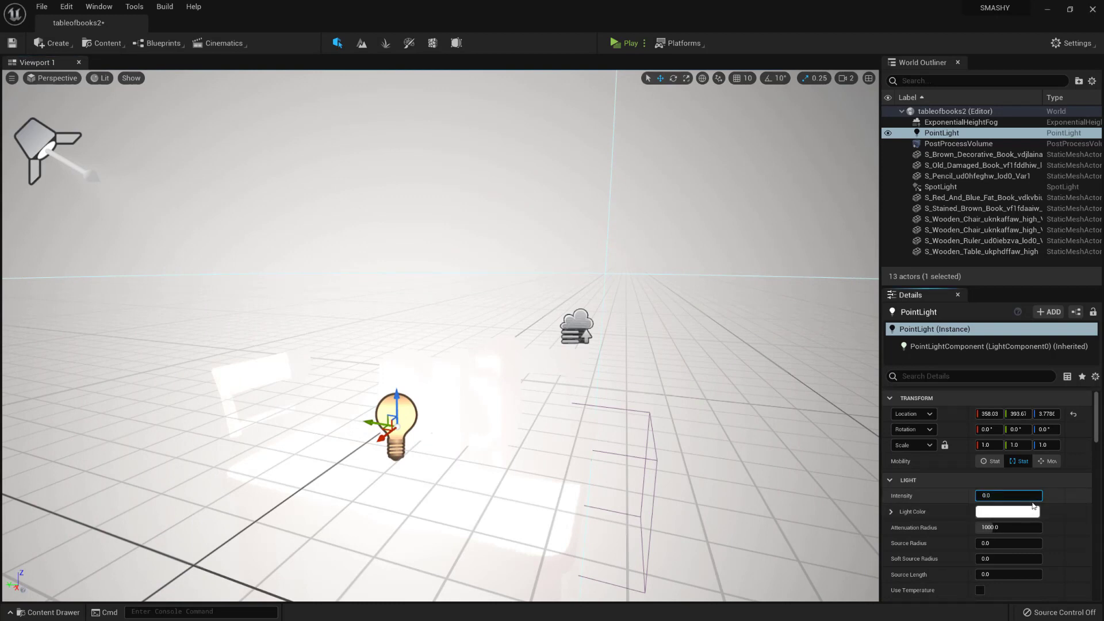
{"action": "key", "text": "Return"}
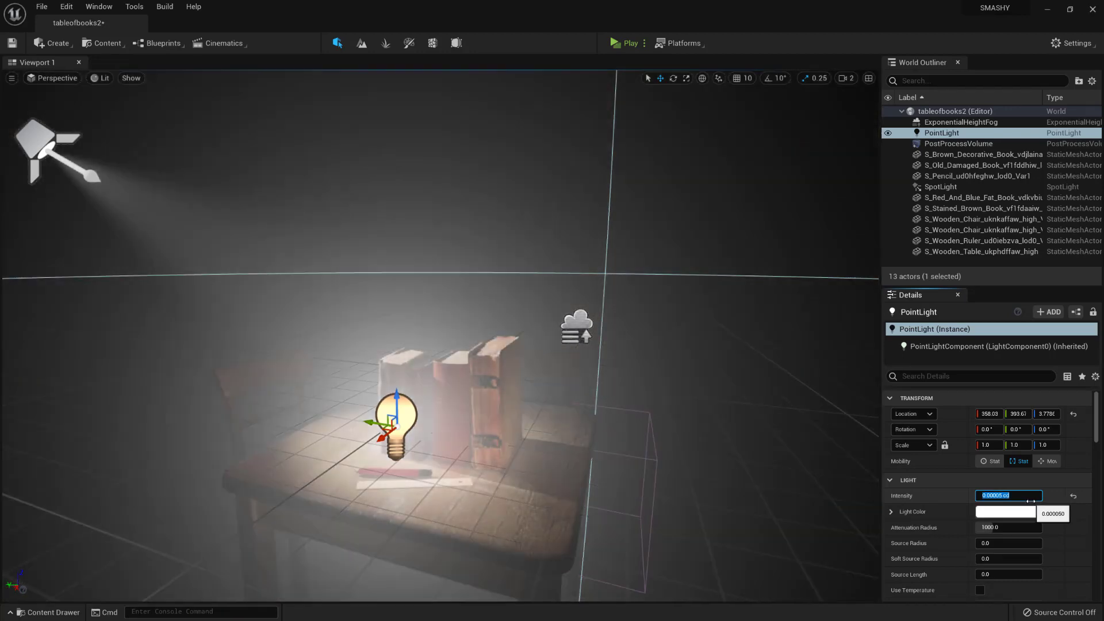
- Move the point light away from the books toward the end of the ruler and set its intensity to 0.0005 cd
{"action": "key", "text": "w"}
{"action": "mouse_move", "coordinate": [404, 439]}
{"action": "right_mouse_down"}
{"action": "mouse_move", "coordinate": [437, 438]}
{"action": "mouse_move", "coordinate": [391, 443]}
{"action": "mouse_move", "coordinate": [397, 460]}
{"action": "mouse_move", "coordinate": [403, 439]}
{"action": "right_mouse_up"}
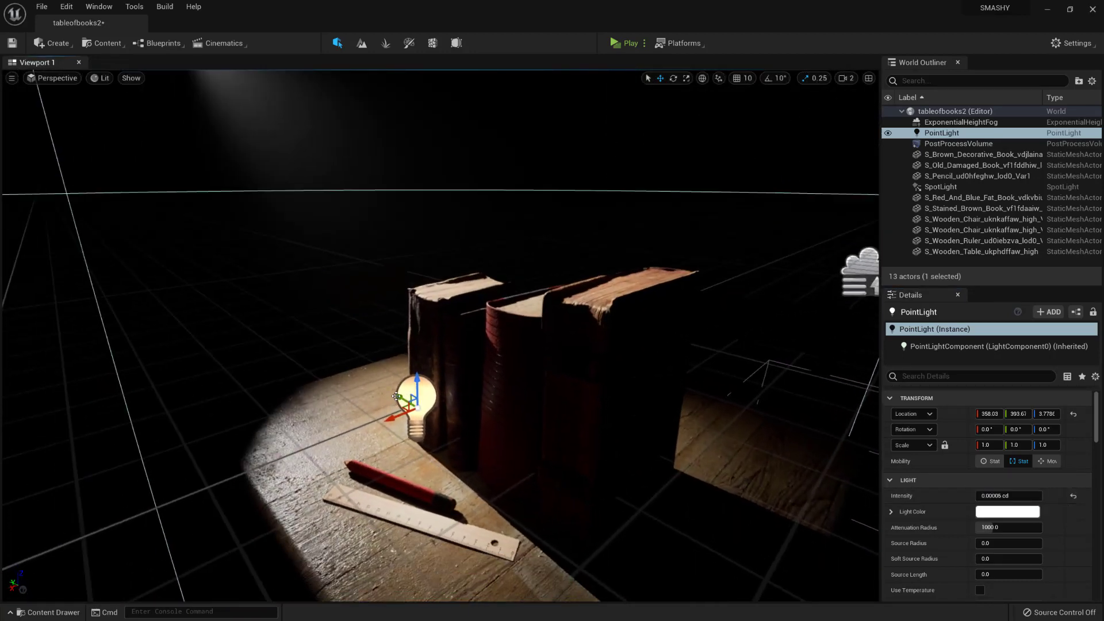
{"action": "left_click_drag", "start_coordinate": [397, 395], "coordinate": [296, 473]}
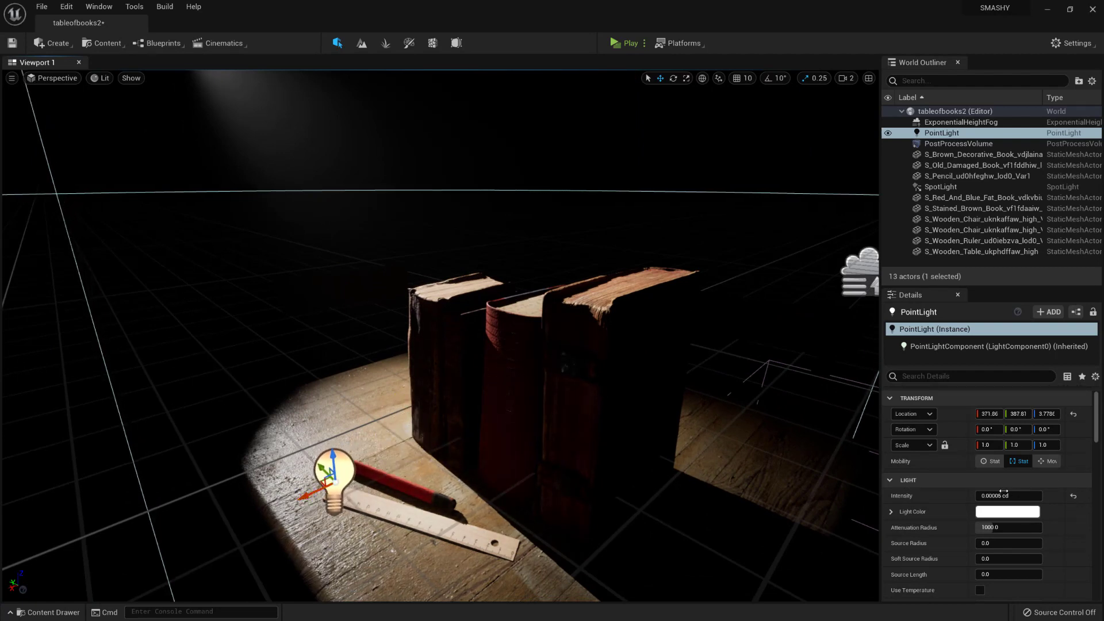
{"action": "left_click", "coordinate": [1002, 494]}
{"action": "key", "text": "Return"}
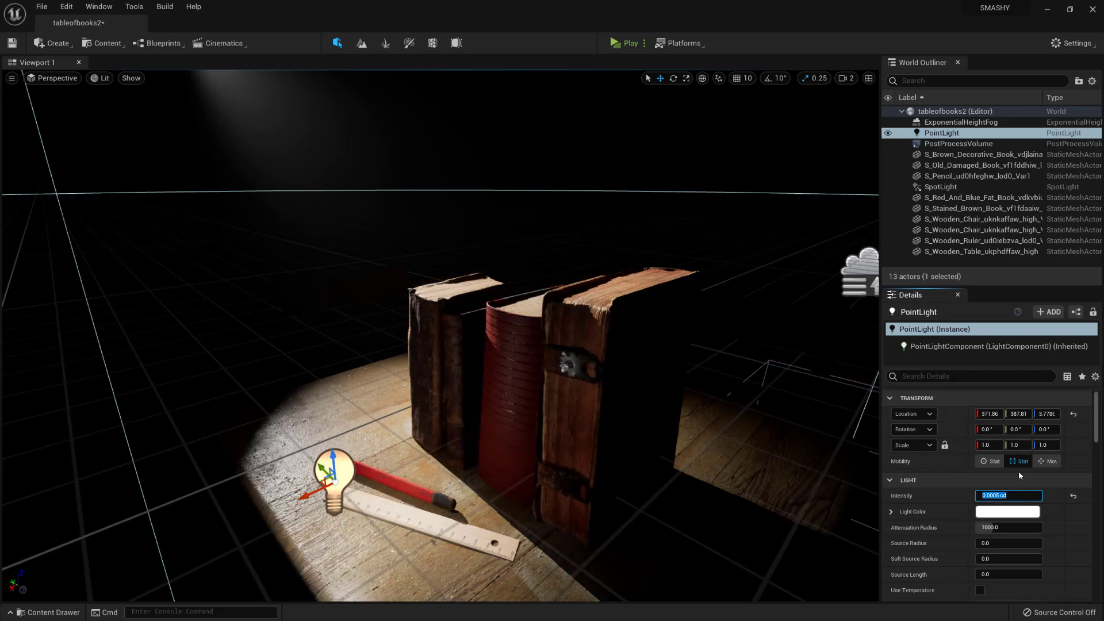
- Reduce the point light's attenuation radius to about 29 and fine-tune its position near the ruler
{"action": "left_click_drag", "start_coordinate": [324, 492], "coordinate": [280, 506]}
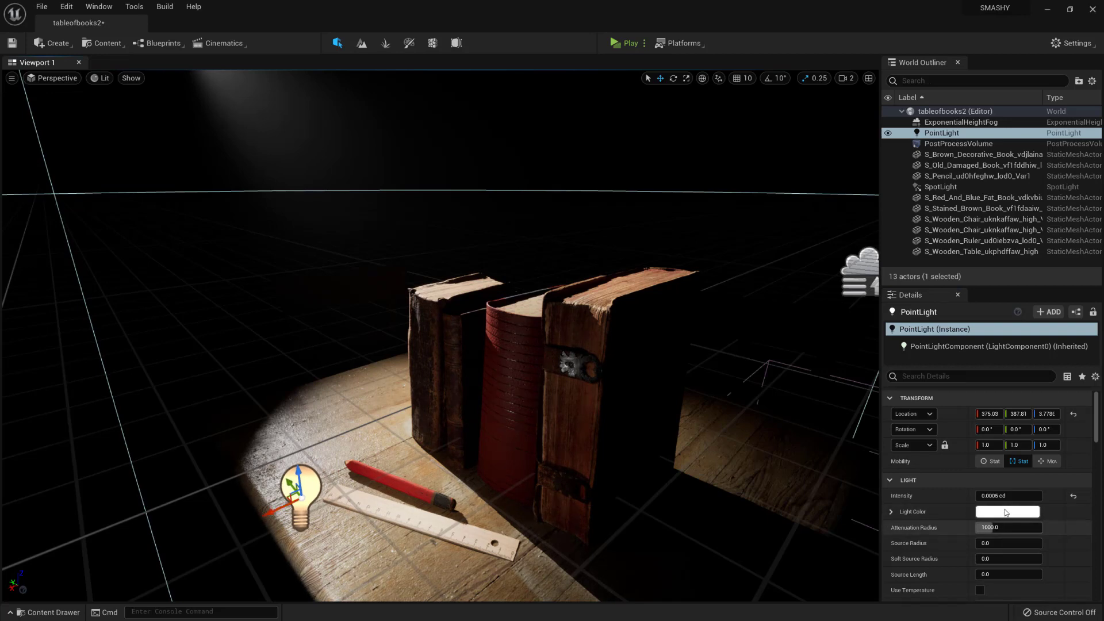
{"action": "mouse_move", "coordinate": [994, 528]}
{"action": "left_mouse_down"}
{"action": "mouse_move", "coordinate": [929, 528]}
{"action": "mouse_move", "coordinate": [999, 544]}
{"action": "left_mouse_up"}
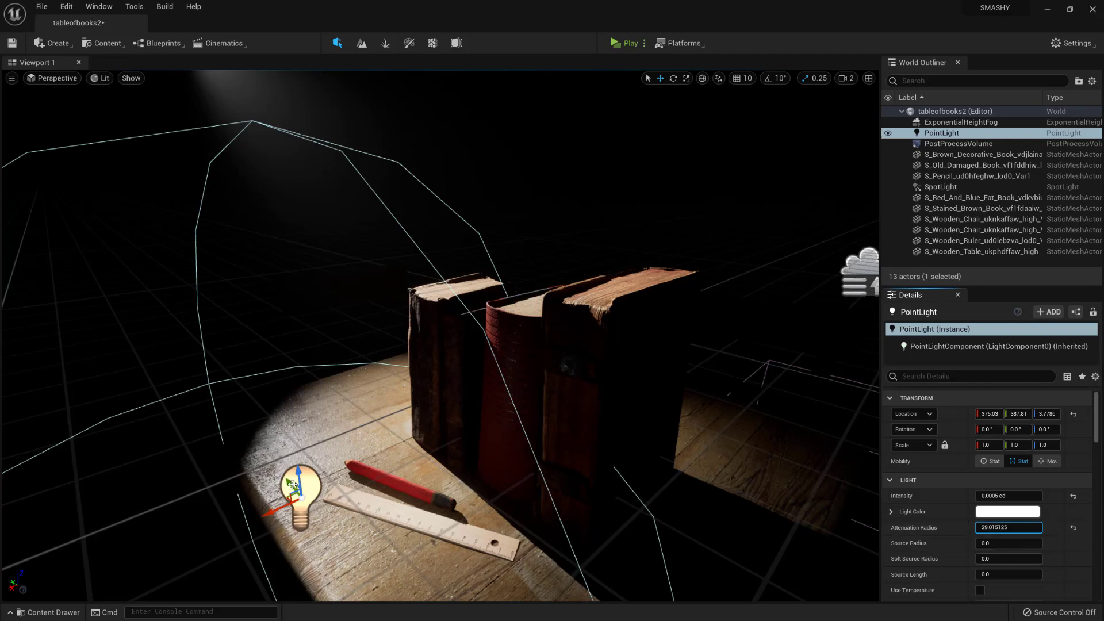
{"action": "left_click_drag", "start_coordinate": [291, 485], "coordinate": [313, 512]}
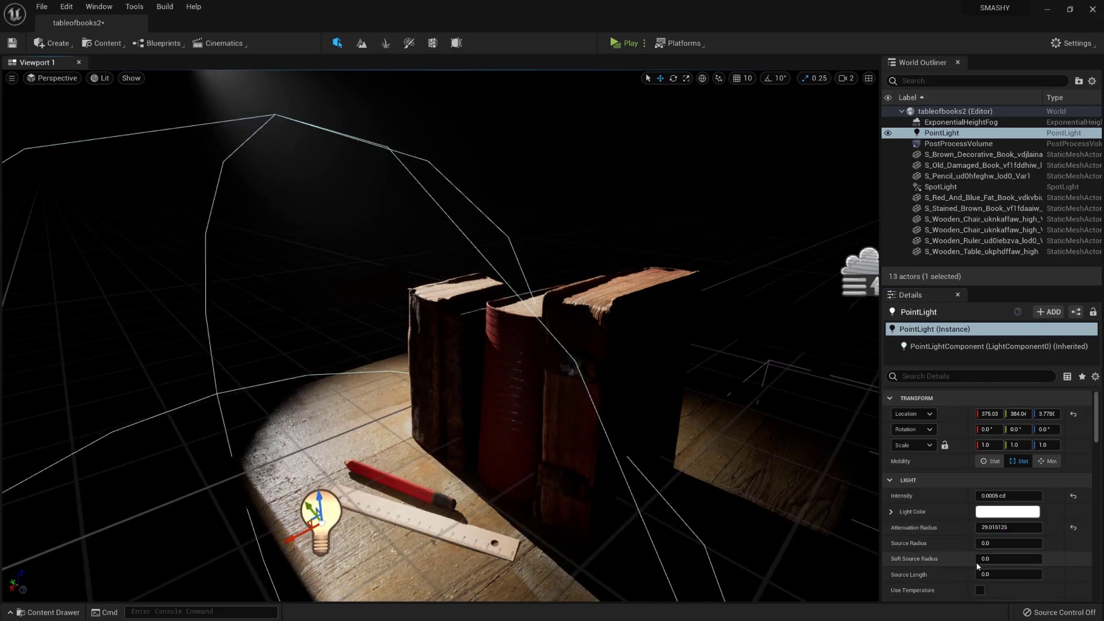
- Raise the point light's soft source radius to about 20425 and turn off its Cast Shadows option
{"action": "left_click_drag", "start_coordinate": [997, 564], "coordinate": [1015, 563]}
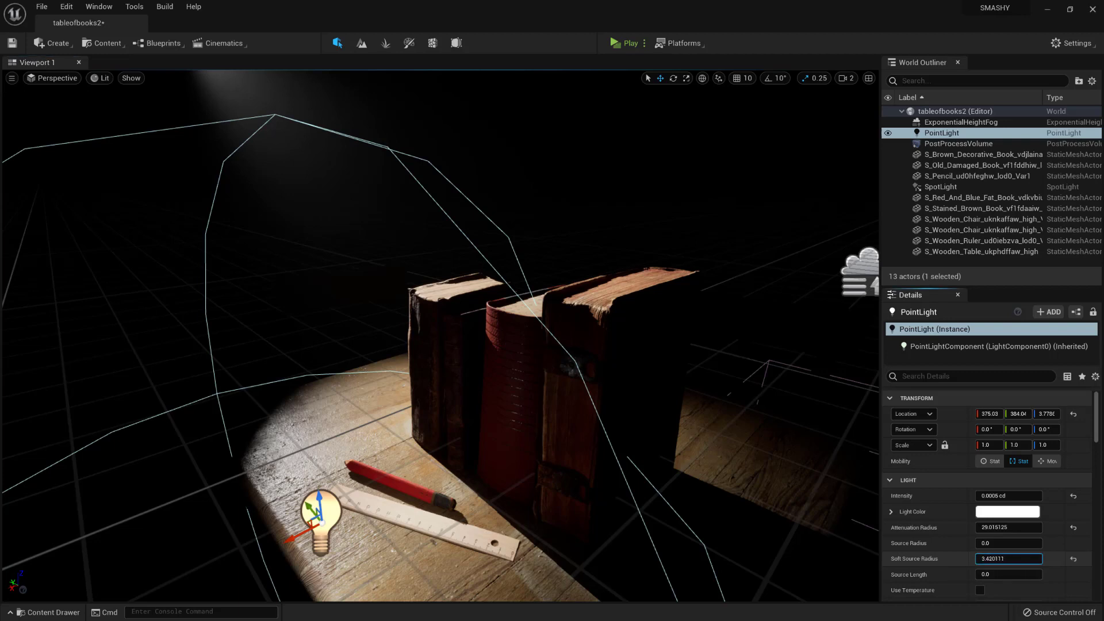
{"action": "left_click_drag", "start_coordinate": [1009, 560], "coordinate": [1041, 559]}
{"action": "scroll", "coordinate": [1072, 520], "scroll_direction": "down", "scroll_amount": 4}
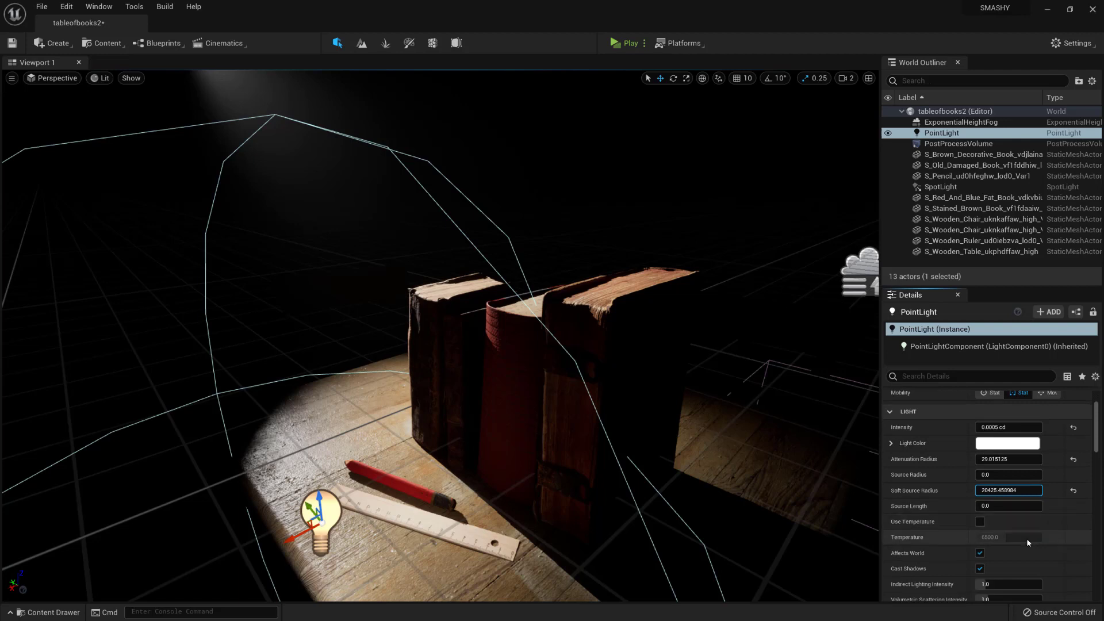
{"action": "scroll", "coordinate": [1035, 547], "scroll_direction": "down", "scroll_amount": 1}
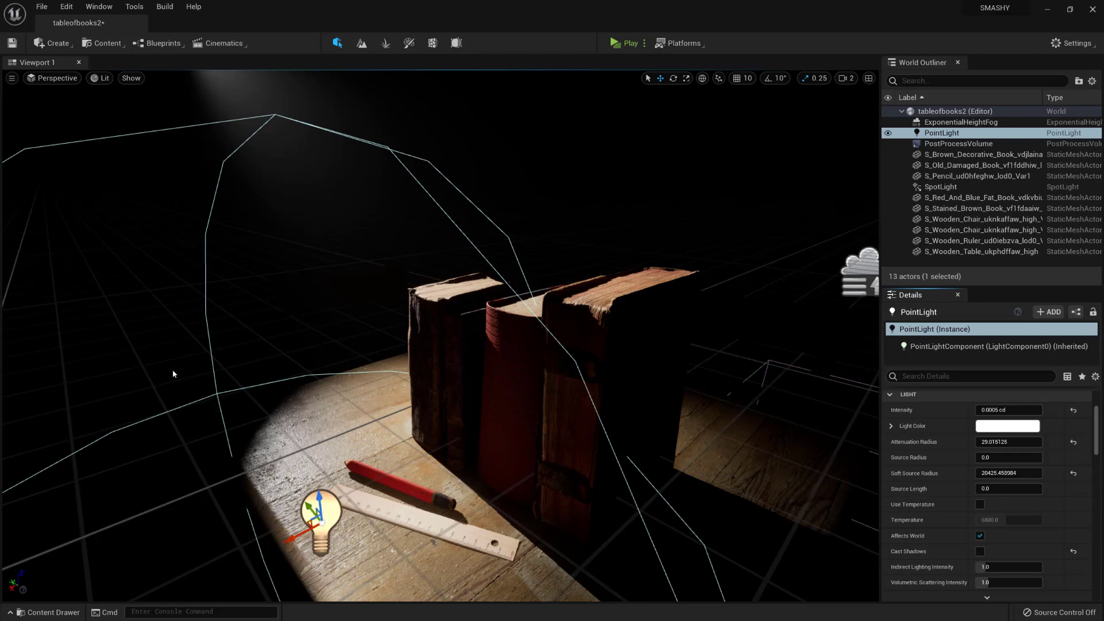
- Duplicate the point light three times and spread the copies around the books and tabletop
{"action": "left_click", "coordinate": [154, 351]}
{"action": "right_click_drag", "start_coordinate": [440, 336], "coordinate": [380, 307]}
{"action": "right_click_drag", "start_coordinate": [153, 322], "coordinate": [154, 316]}
{"action": "left_click", "coordinate": [429, 530]}
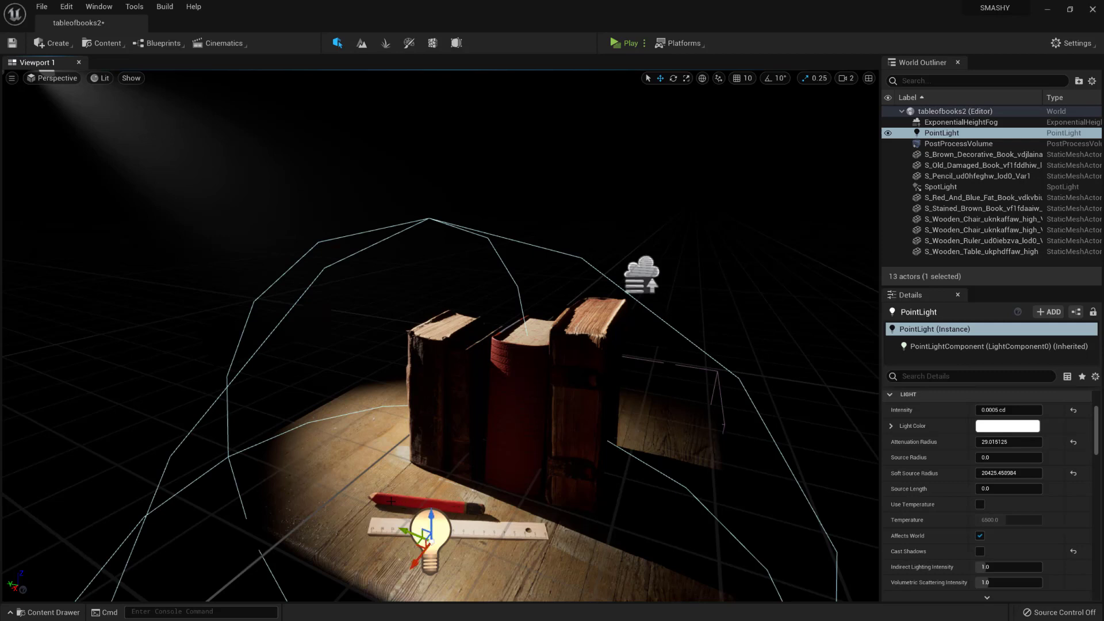
{"action": "left_click_drag", "start_coordinate": [410, 537], "coordinate": [291, 352], "text": "alt"}
{"action": "left_click_drag", "start_coordinate": [277, 340], "coordinate": [725, 434], "text": "alt"}
{"action": "right_click_drag", "start_coordinate": [724, 434], "coordinate": [592, 437]}
{"action": "left_click_drag", "start_coordinate": [633, 507], "coordinate": [592, 543], "text": "alt"}
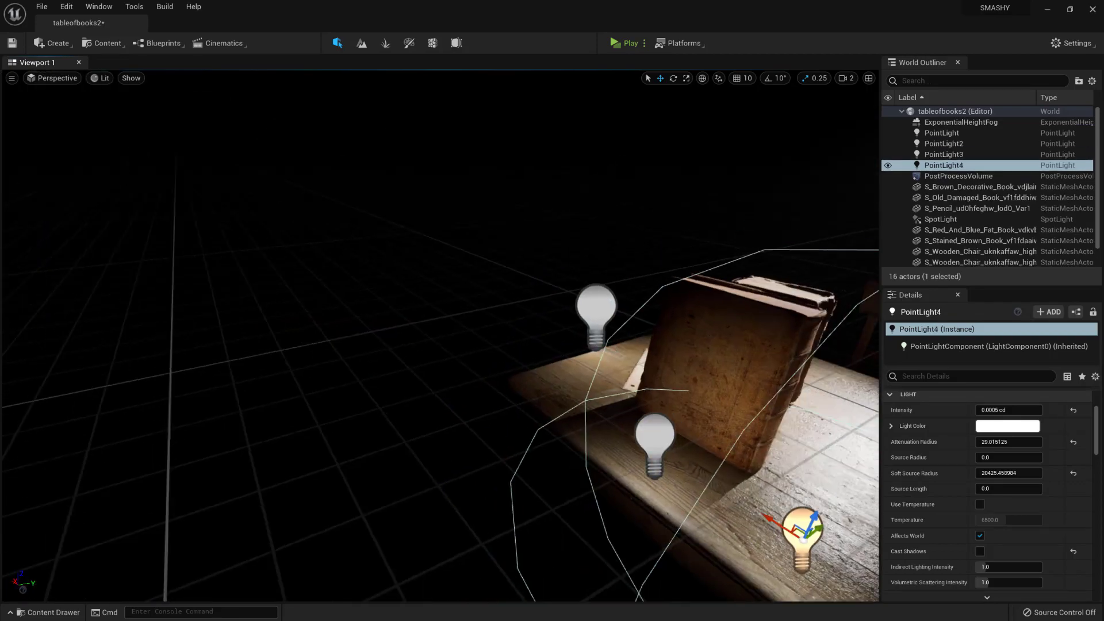
{"action": "right_click_drag", "start_coordinate": [592, 542], "coordinate": [499, 475]}
{"action": "left_click_drag", "start_coordinate": [499, 475], "coordinate": [644, 511]}
- Duplicate another point light beneath the table and widen its attenuation radius to about 93
{"action": "right_click_drag", "start_coordinate": [645, 512], "coordinate": [576, 401]}
{"action": "left_click", "coordinate": [266, 469]}
{"action": "key", "text": "Escape"}
{"action": "left_click", "coordinate": [576, 401]}
{"action": "left_click_drag", "start_coordinate": [575, 401], "coordinate": [647, 528], "text": "alt"}
{"action": "key", "text": "f"}
{"action": "left_click_drag", "start_coordinate": [993, 442], "coordinate": [1018, 442]}
{"action": "left_click_drag", "start_coordinate": [436, 374], "coordinate": [470, 427]}
- Duplicate a point light to a higher spot and edit the intensity of the point light beneath the table
{"action": "key", "text": "Escape"}
{"action": "right_click_drag", "start_coordinate": [470, 426], "coordinate": [610, 512]}
{"action": "left_click", "coordinate": [367, 402]}
{"action": "left_click_drag", "start_coordinate": [366, 403], "coordinate": [386, 288], "text": "alt"}
{"action": "left_click", "coordinate": [1001, 409]}
{"action": "right_click_drag", "start_coordinate": [386, 287], "coordinate": [403, 322]}
{"action": "key", "text": "Escape"}
{"action": "left_click", "coordinate": [403, 314]}
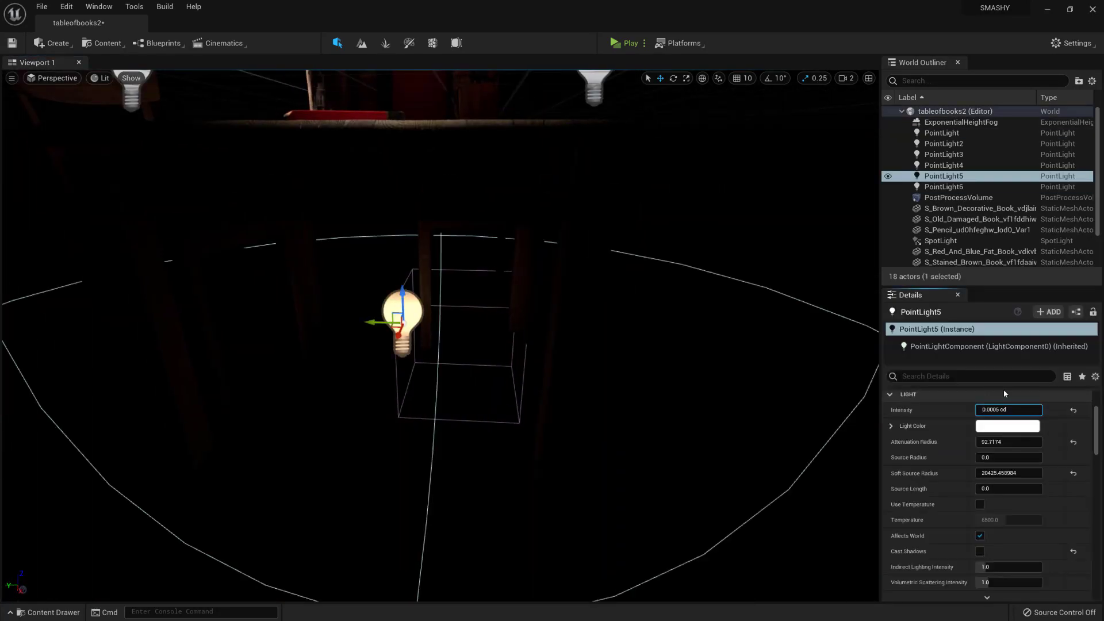
{"action": "key", "text": "Return"}
- Raise and reposition the point light beside the books at the far edge of the table
{"action": "left_click", "coordinate": [656, 367]}
{"action": "right_click_drag", "start_coordinate": [655, 368], "coordinate": [681, 461]}
{"action": "left_click", "coordinate": [656, 363]}
{"action": "right_click_drag", "start_coordinate": [572, 360], "coordinate": [627, 360]}
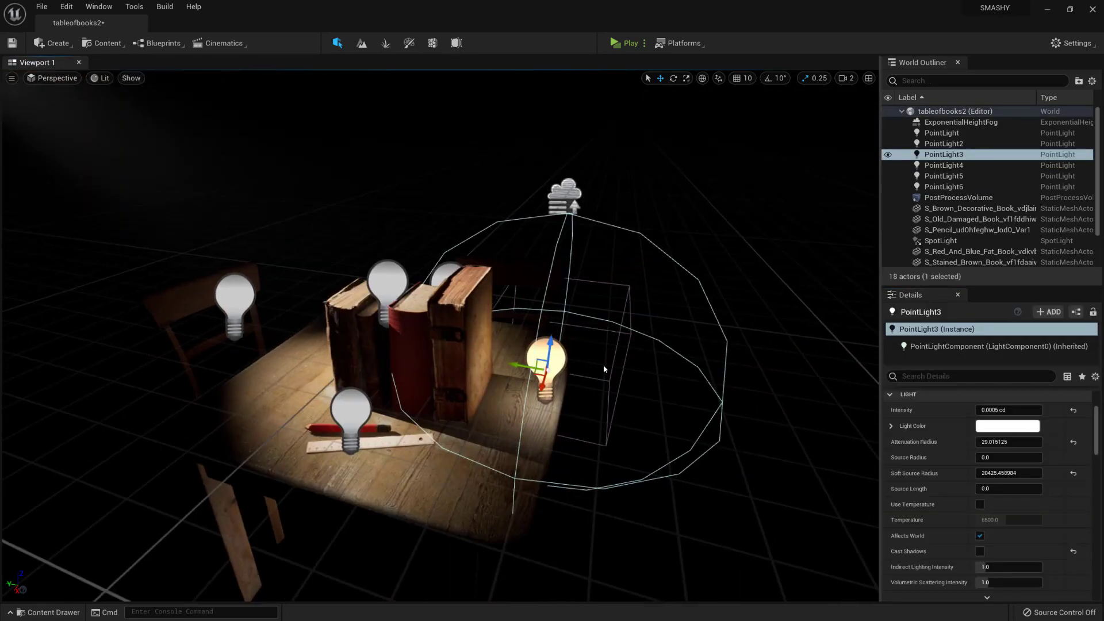
{"action": "left_click_drag", "start_coordinate": [550, 343], "coordinate": [554, 316]}
{"action": "right_click_drag", "start_coordinate": [554, 317], "coordinate": [554, 264]}
{"action": "left_click", "coordinate": [555, 264]}
{"action": "left_click_drag", "start_coordinate": [555, 264], "coordinate": [527, 256]}
- Duplicate that point light once more to add another fill light around the books, then deselect it
{"action": "left_click_drag", "start_coordinate": [526, 256], "coordinate": [685, 279], "text": "alt"}
{"action": "right_click_drag", "start_coordinate": [684, 279], "coordinate": [777, 317]}
{"action": "left_click", "coordinate": [607, 334]}
{"action": "right_click_drag", "start_coordinate": [649, 334], "coordinate": [552, 310]}
{"action": "key", "text": "g"}
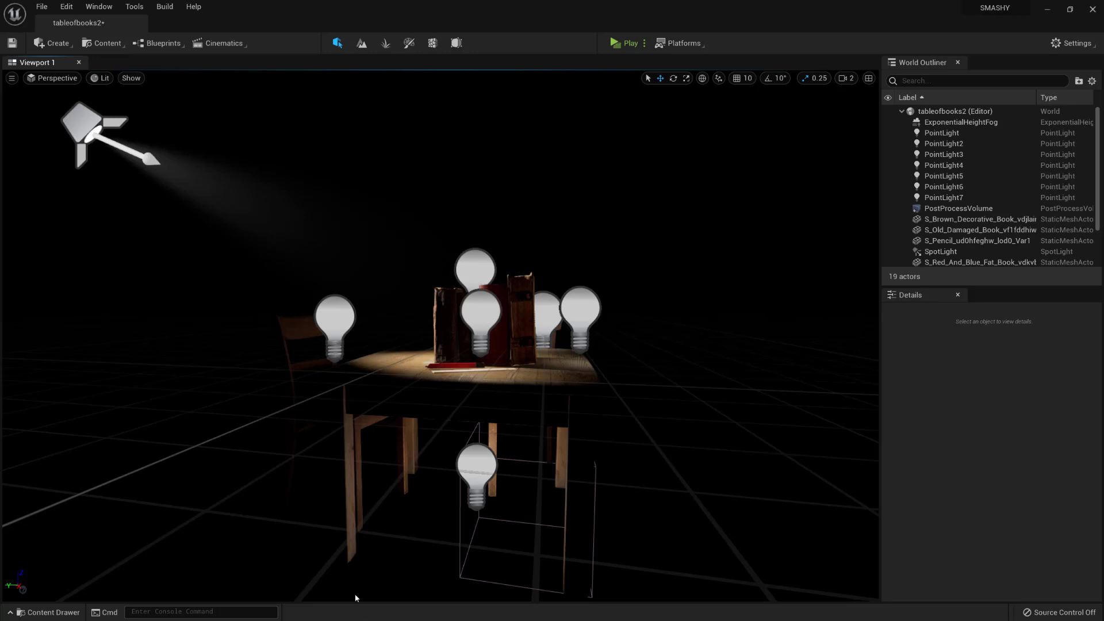
- Create a Niagara System in the Content folder from the Hanging Particulates emitter template
{"action": "left_click", "coordinate": [32, 614]}
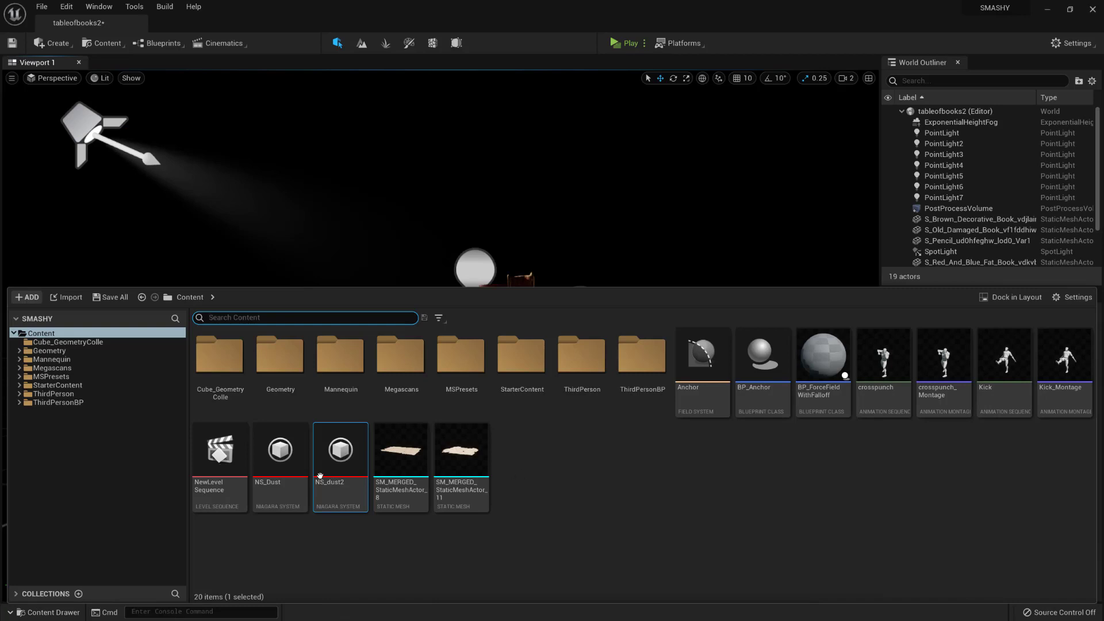
{"action": "left_click", "coordinate": [560, 460]}
{"action": "right_click", "coordinate": [559, 460]}
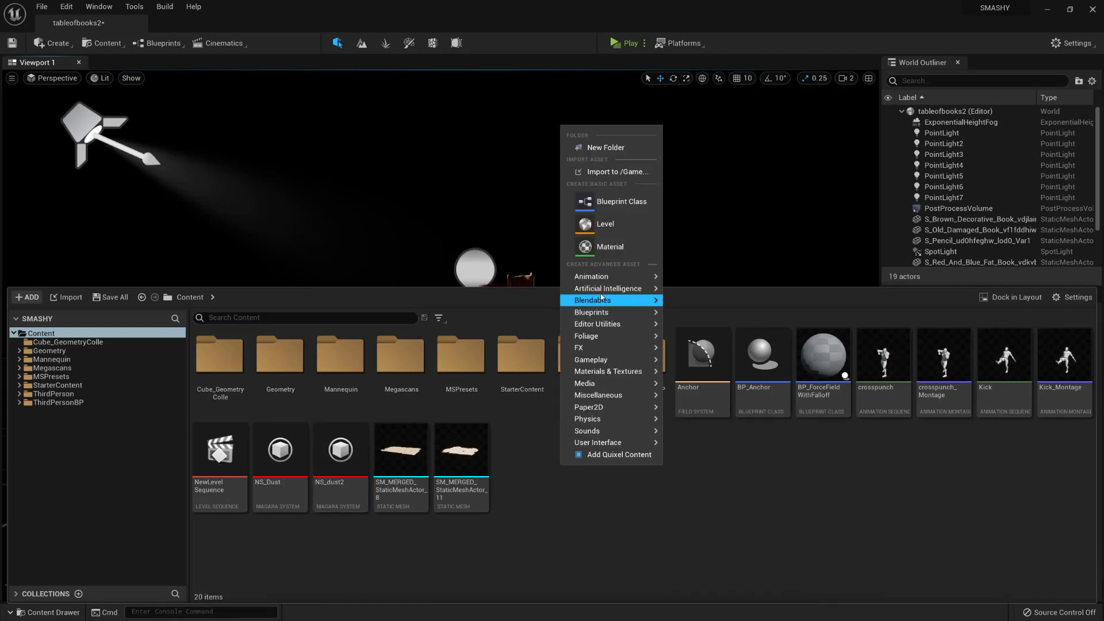
{"action": "mouse_move", "coordinate": [605, 350]}
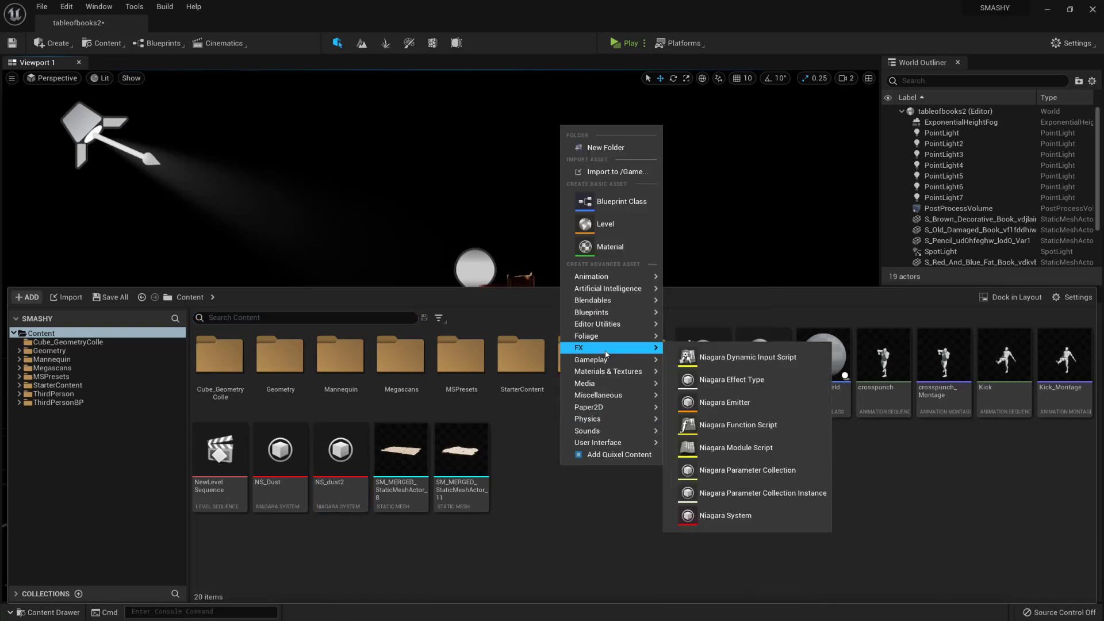
{"action": "left_click", "coordinate": [730, 515]}
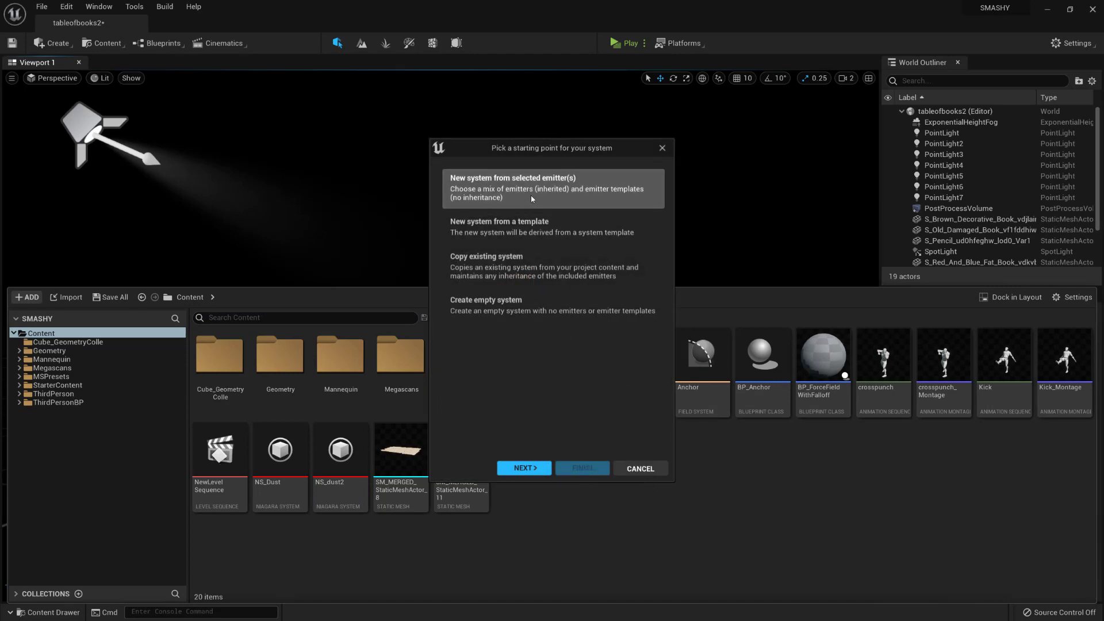
{"action": "left_click", "coordinate": [523, 467]}
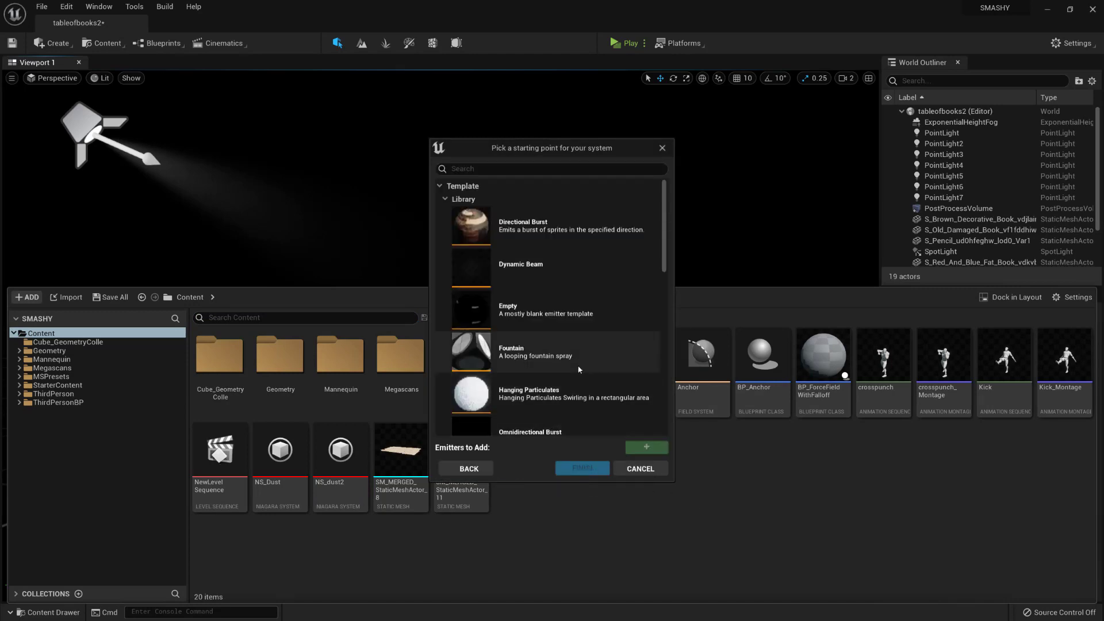
{"action": "left_click", "coordinate": [543, 395]}
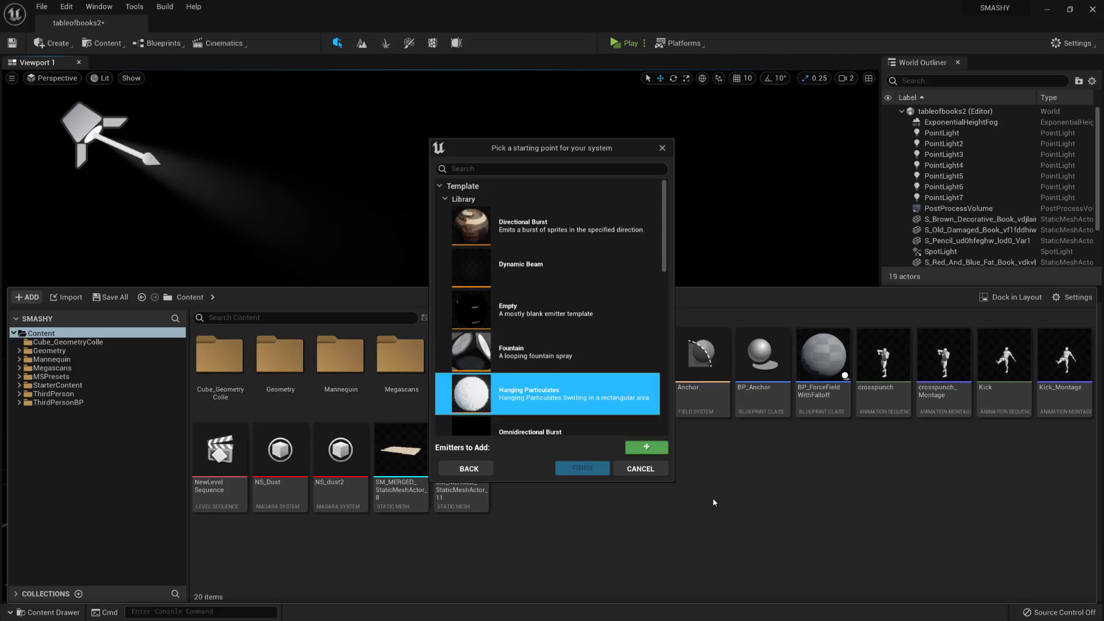
{"action": "left_click", "coordinate": [649, 450]}
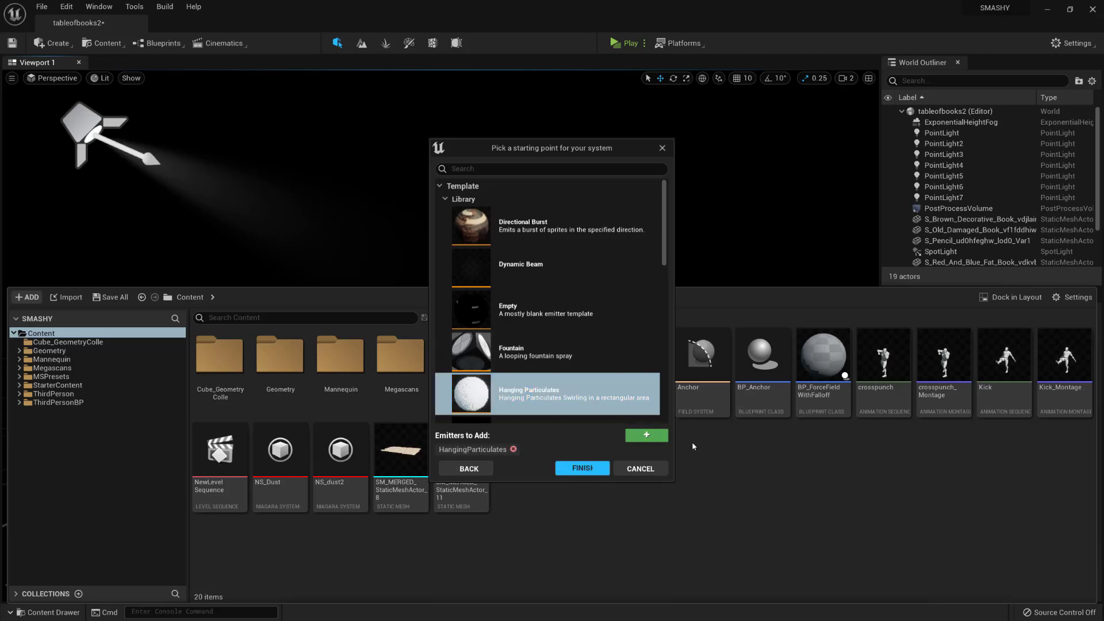
{"action": "left_click", "coordinate": [582, 470]}
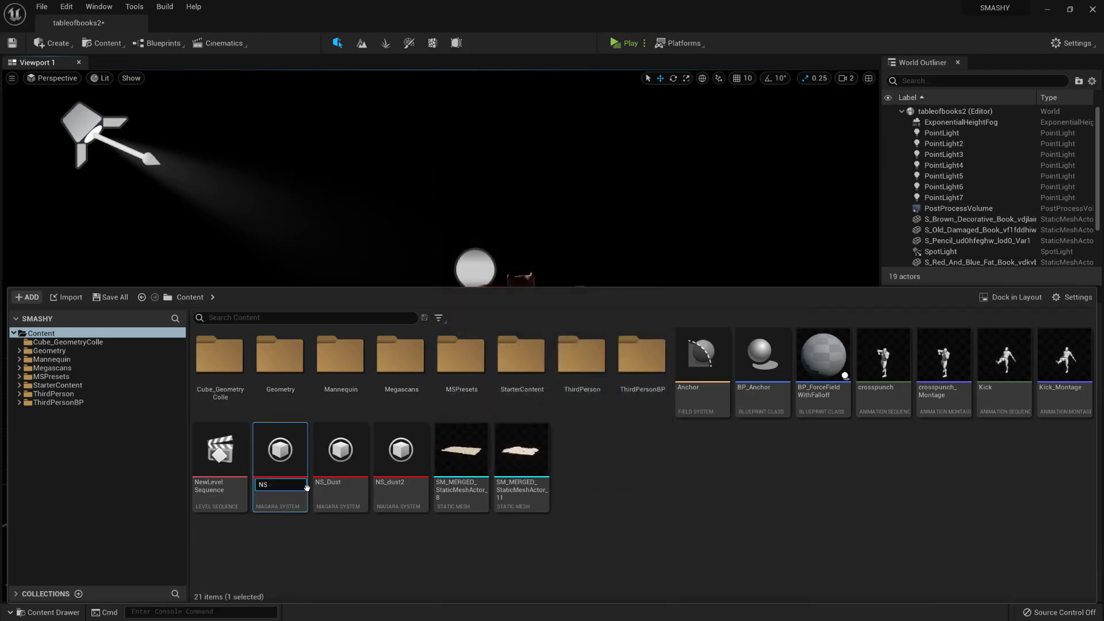
- Name the new Niagara System NS_dust4 and open it for editing
{"action": "type", "text": "NS_dust4"}
{"action": "key", "text": "Return"}
{"action": "left_click", "coordinate": [396, 543]}
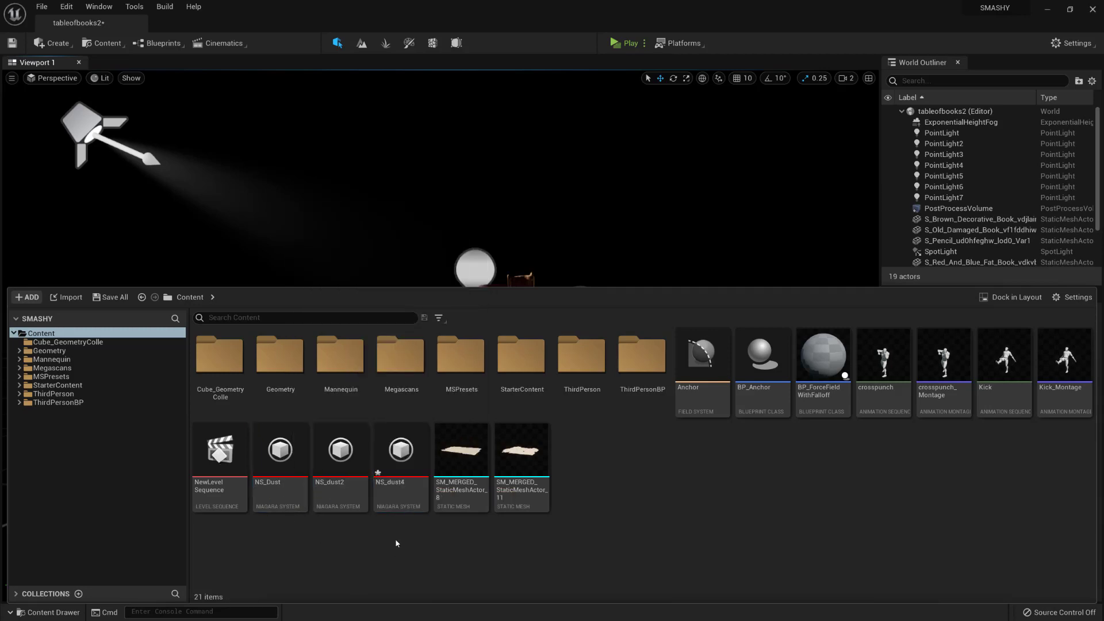
{"action": "double_click", "coordinate": [397, 454]}
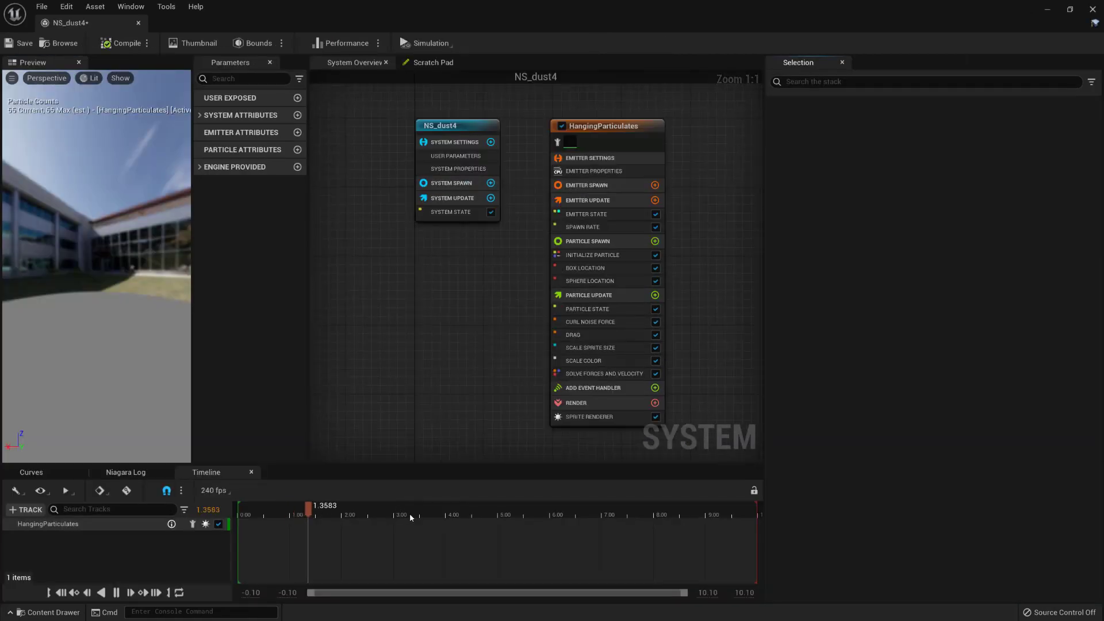
- Set the HangingParticulates emitter's Spawn Rate to 25
{"action": "right_click_drag", "start_coordinate": [485, 313], "coordinate": [395, 335]}
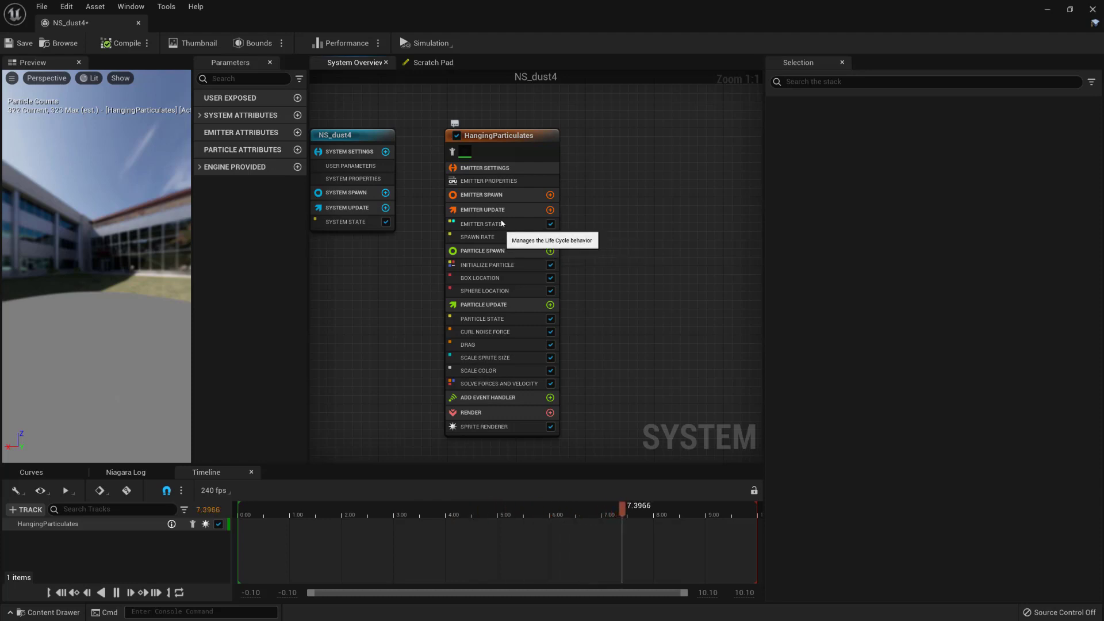
{"action": "left_click", "coordinate": [494, 236]}
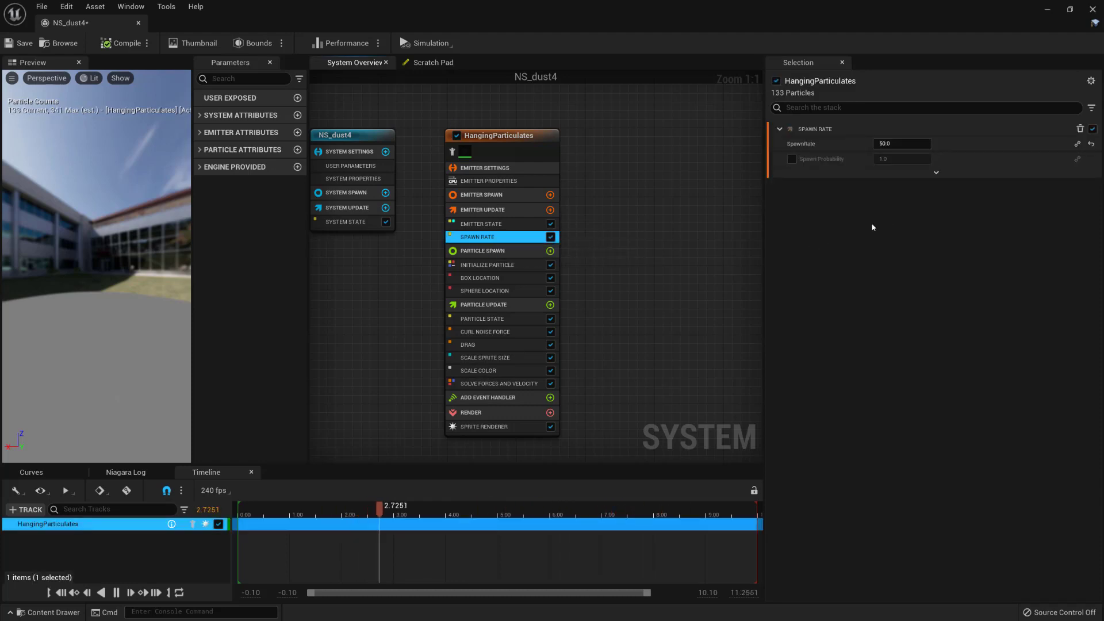
{"action": "left_click", "coordinate": [888, 144]}
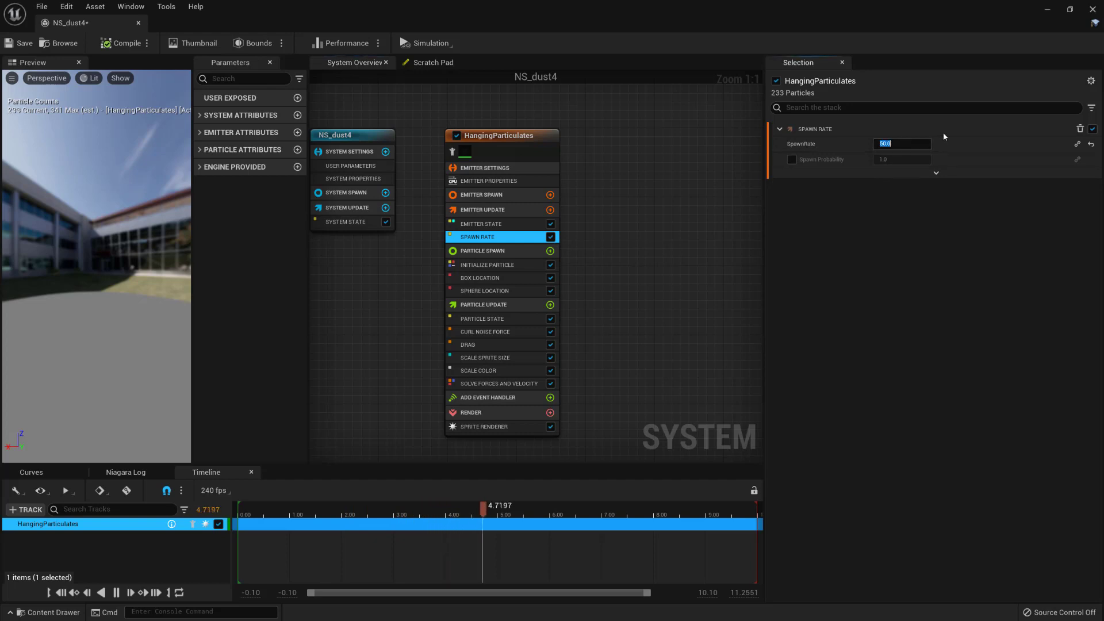
{"action": "type", "text": "25"}
{"action": "key", "text": "Return"}
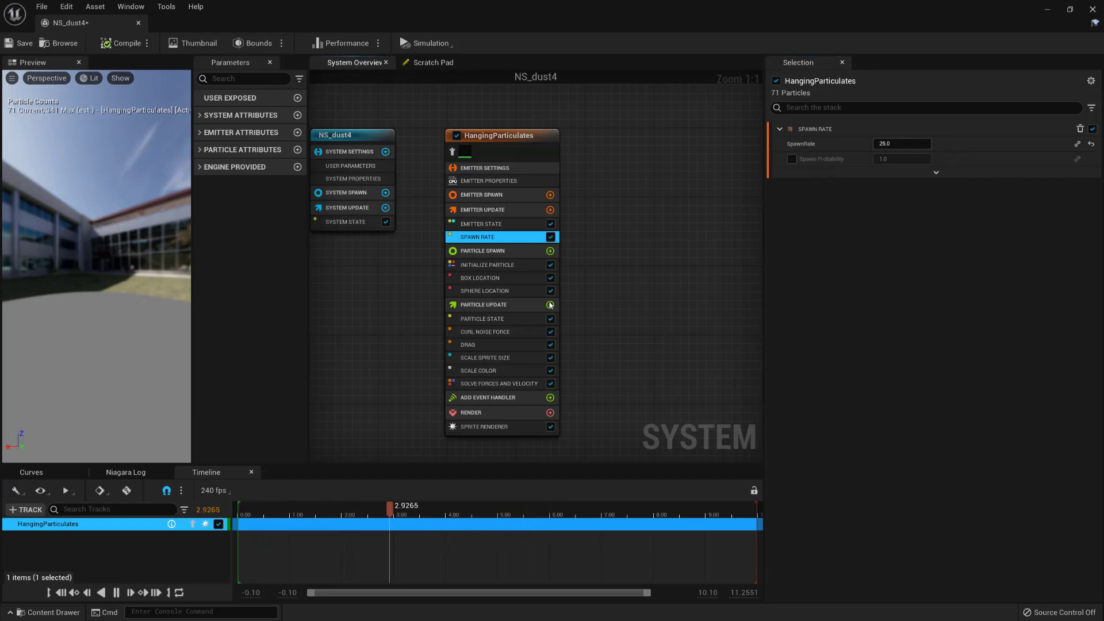
- Disable the Box Location and Sphere Location modules and add a Cone Location module to Particle Spawn
{"action": "left_click", "coordinate": [551, 278]}
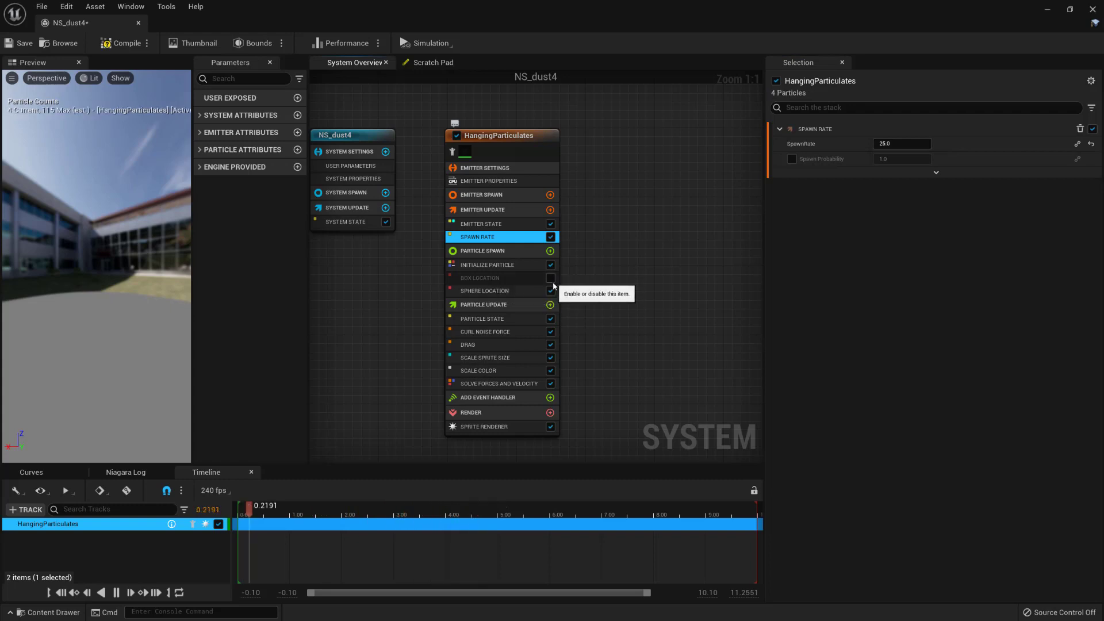
{"action": "left_click", "coordinate": [550, 251]}
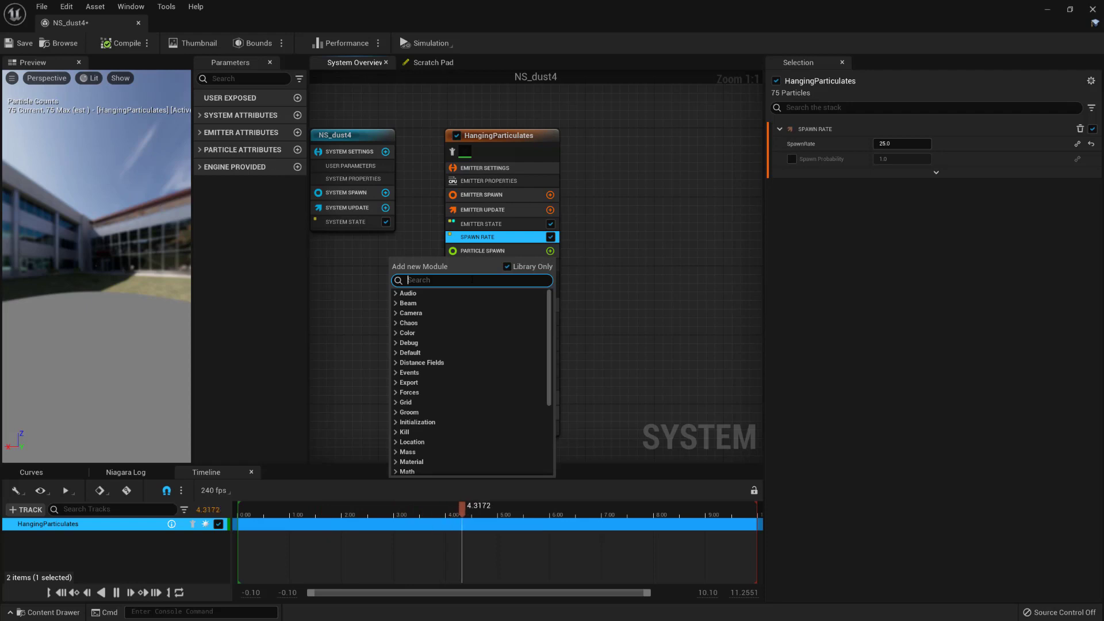
{"action": "type", "text": "c"}
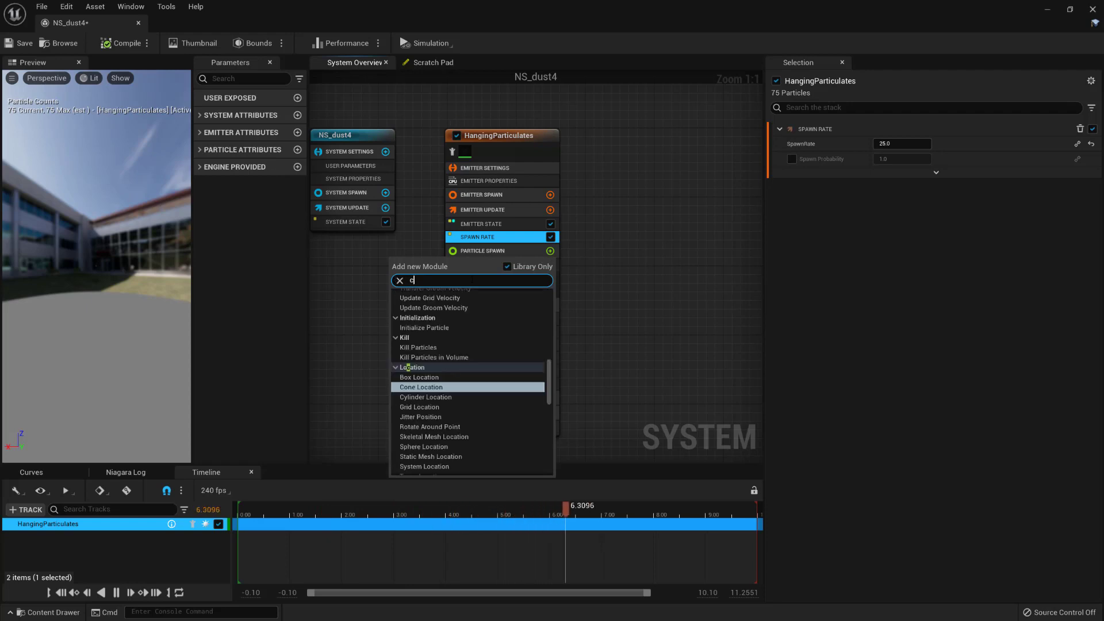
{"action": "type", "text": "one"}
{"action": "key", "text": "Return"}
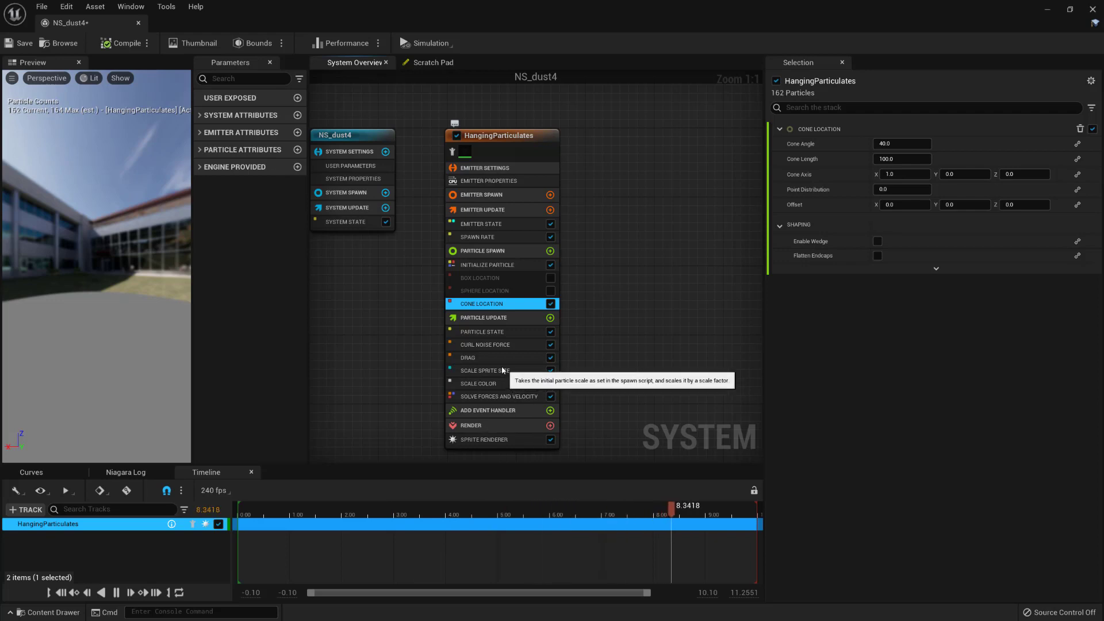
- Set the Scale Curve value of the Scale Sprite Size module to 0.1
{"action": "left_click", "coordinate": [487, 370]}
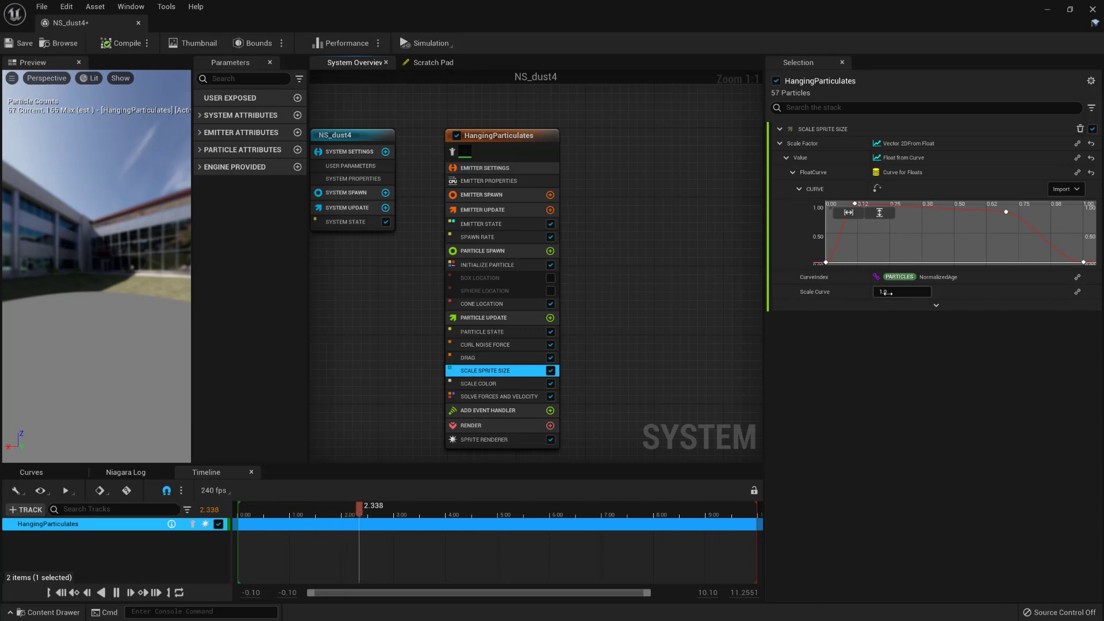
{"action": "left_click", "coordinate": [887, 292]}
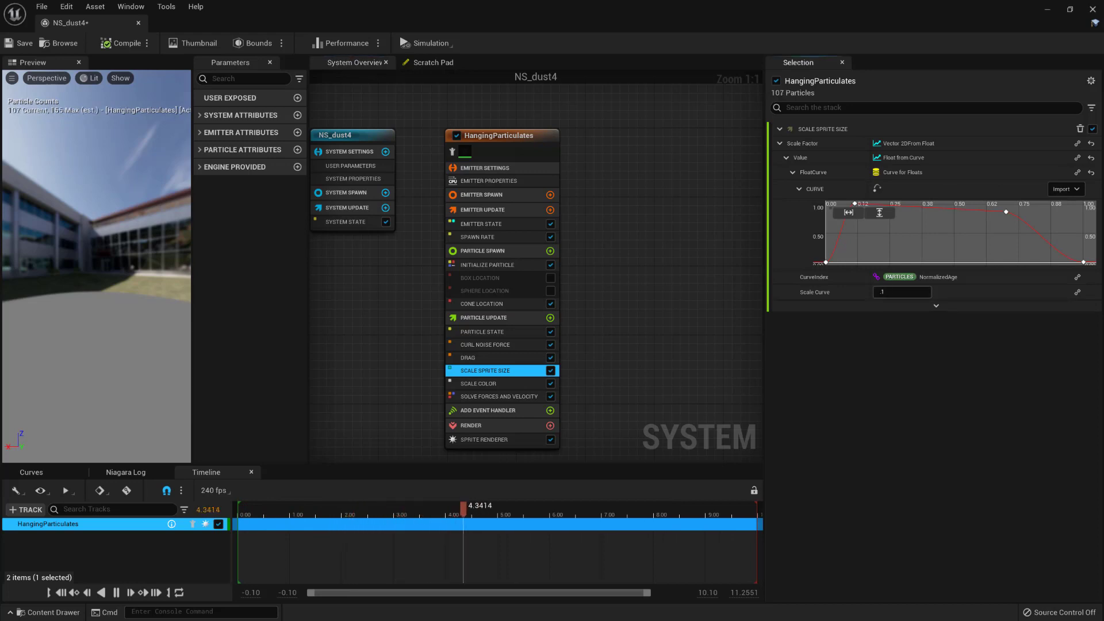
{"action": "type", "text": "0.1"}
{"action": "key", "text": "Return"}
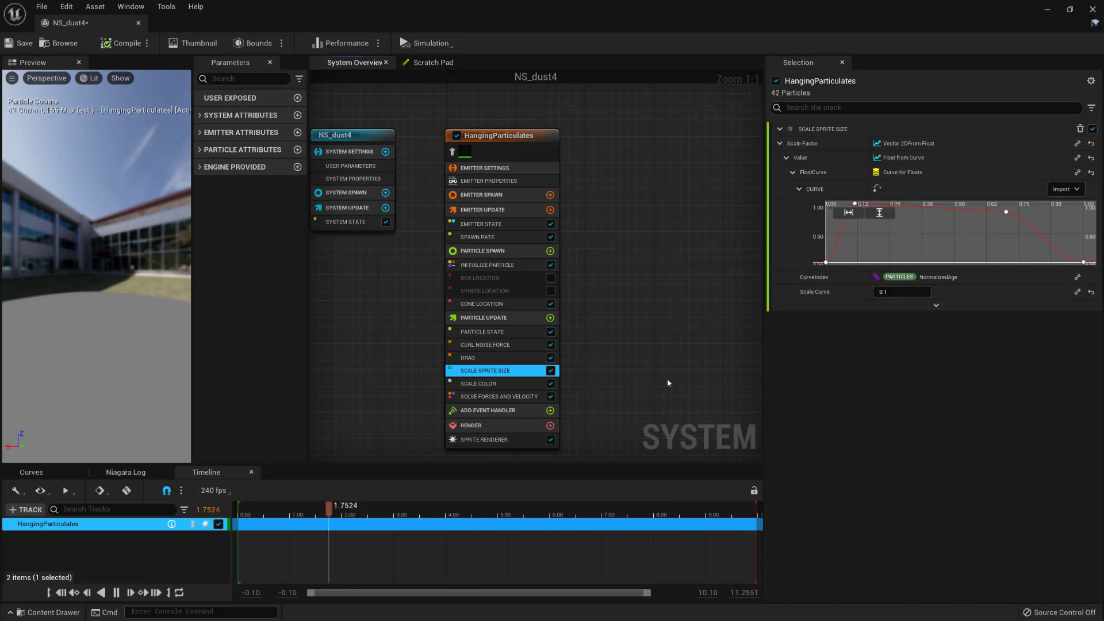
- Open the Sprite Renderer's DefaultSpriteMaterial and examine the Multiply and constant nodes feeding its Opacity, then close the material
{"action": "left_click", "coordinate": [512, 439]}
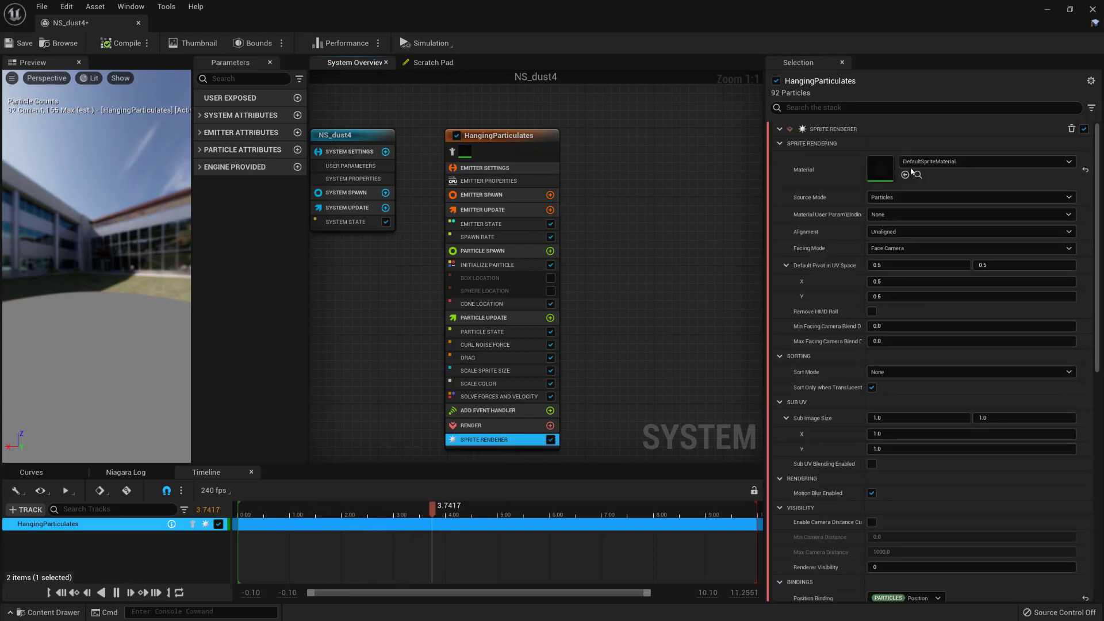
{"action": "double_click", "coordinate": [881, 171]}
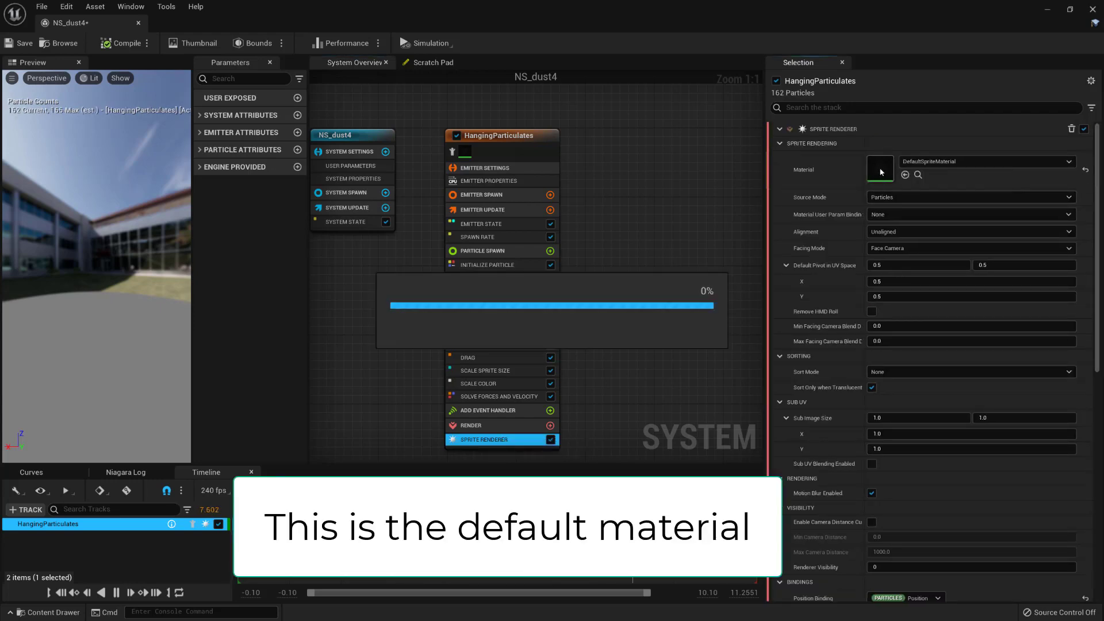
{"action": "right_click_drag", "start_coordinate": [545, 245], "coordinate": [617, 243]}
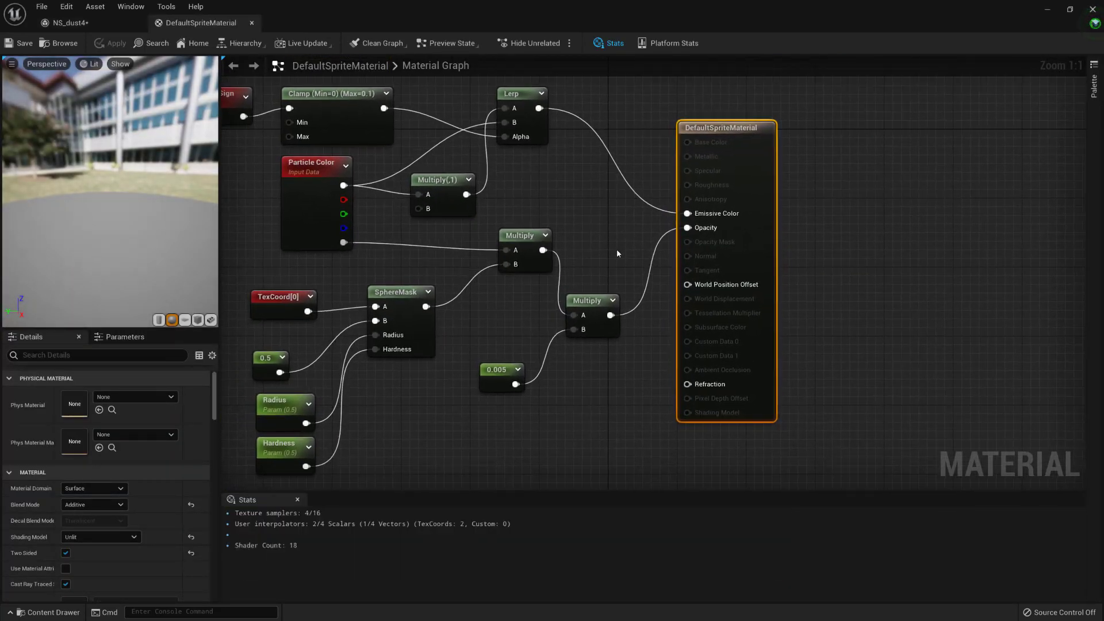
{"action": "left_click", "coordinate": [595, 300]}
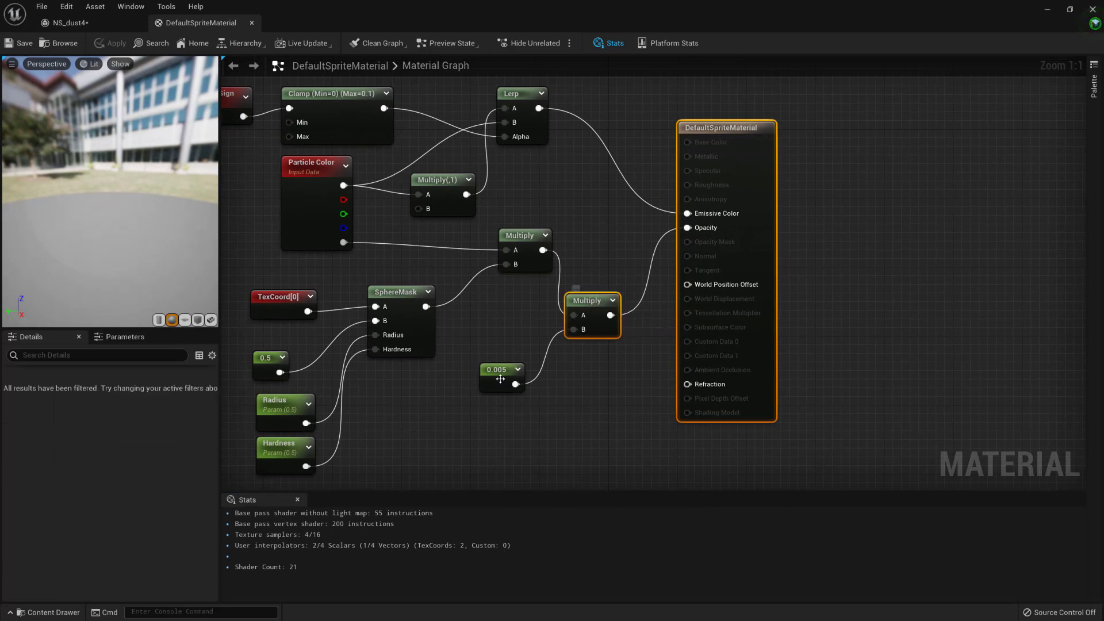
{"action": "left_click", "coordinate": [501, 377], "text": "shift"}
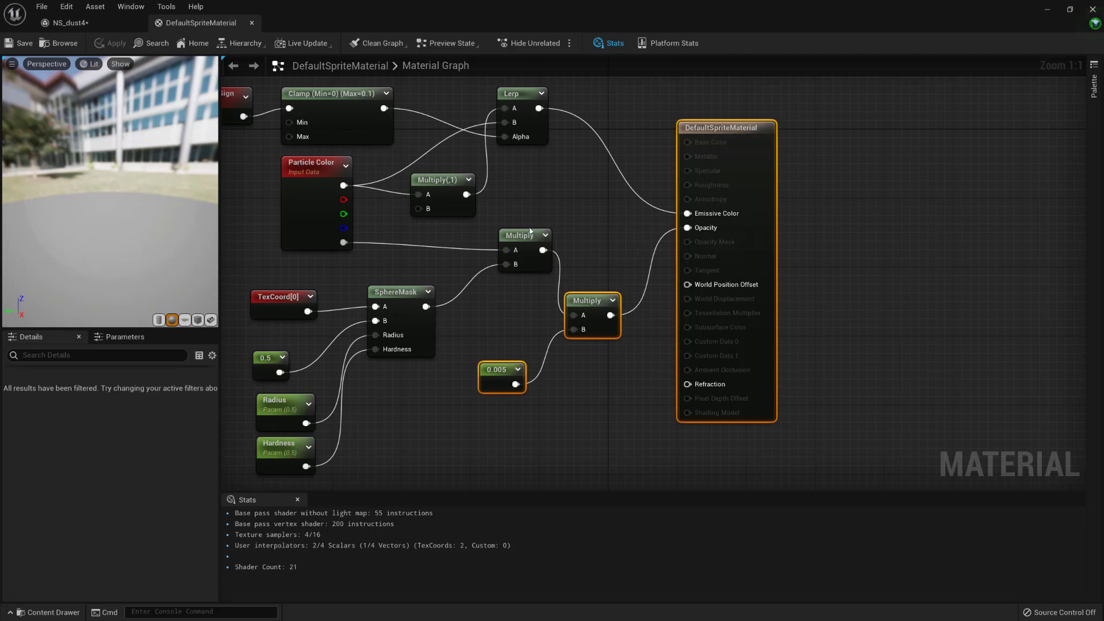
{"action": "left_click", "coordinate": [1093, 10]}
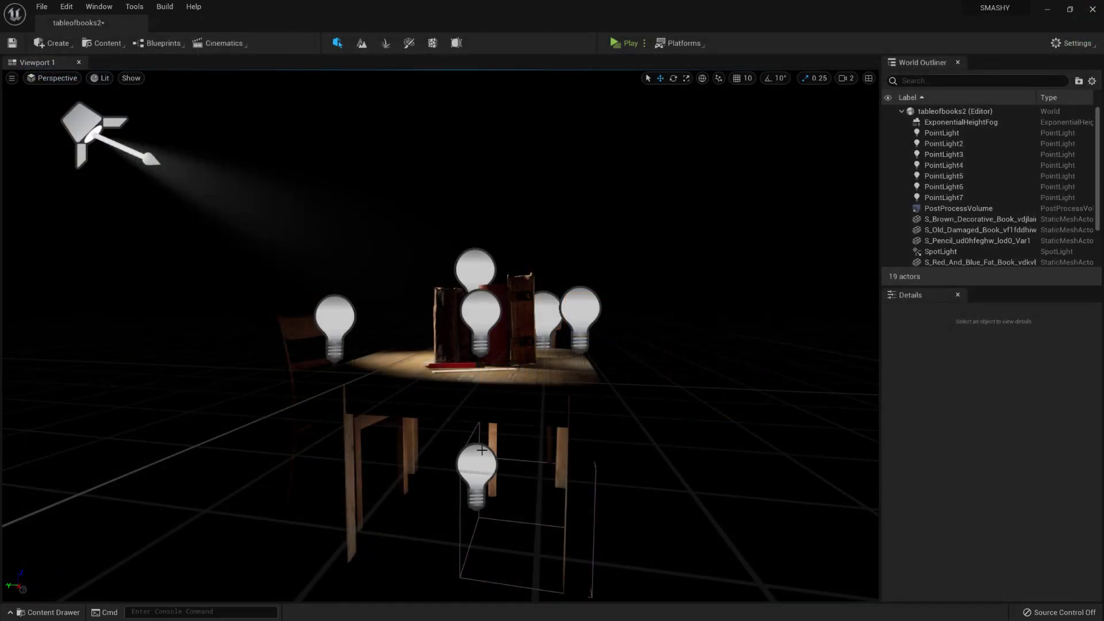
- Reopen the NS_dust4 system, save it and close its editor
{"action": "key", "text": "ctrl+space"}
{"action": "left_click", "coordinate": [417, 488]}
{"action": "double_click", "coordinate": [417, 487]}
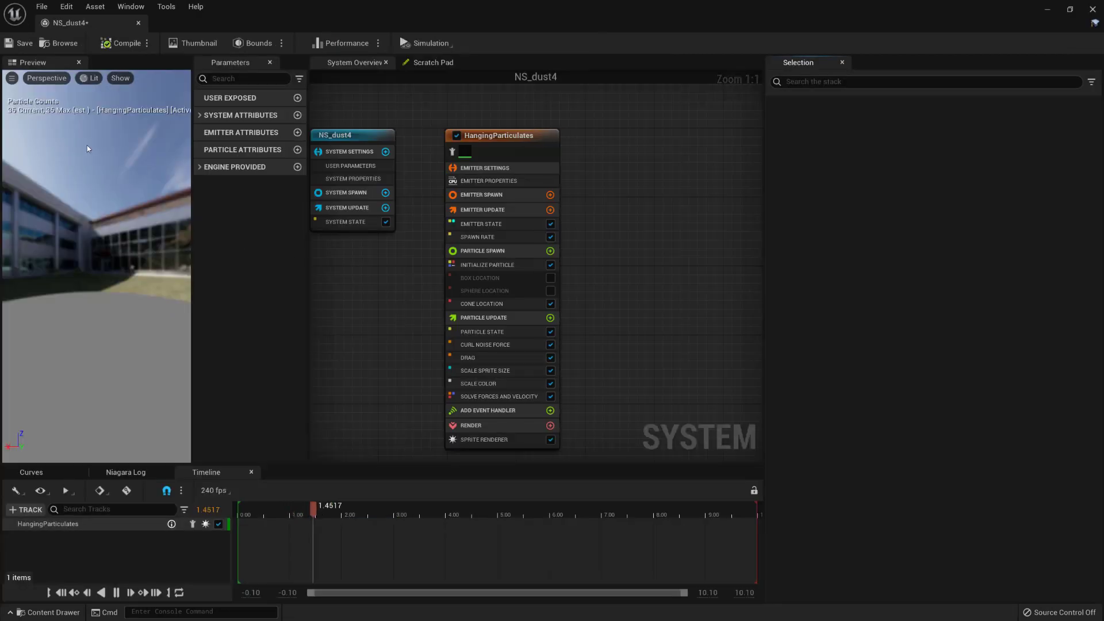
{"action": "left_click", "coordinate": [21, 43]}
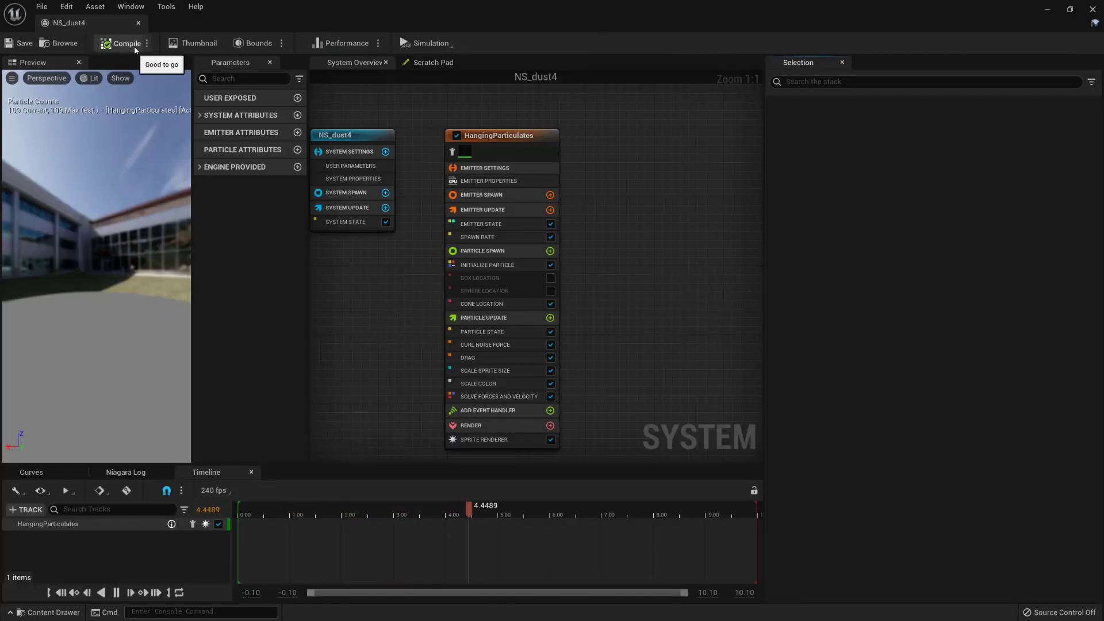
{"action": "left_click", "coordinate": [1093, 10]}
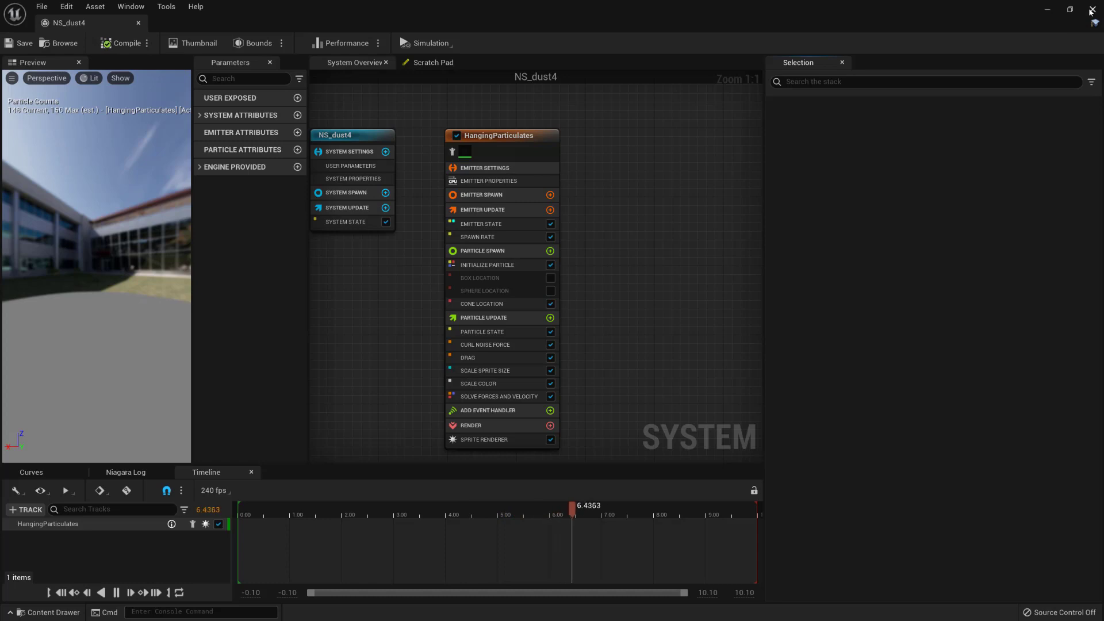
- Place the NS_dust4 system in the level at the front of the spot light
{"action": "key", "text": "ctrl+space"}
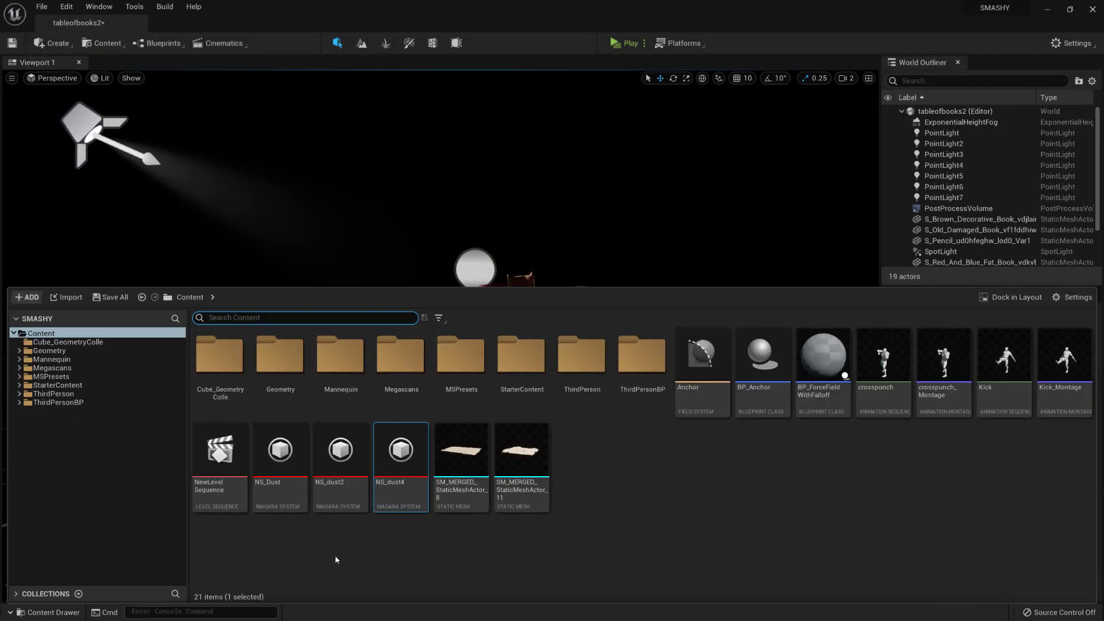
{"action": "left_click_drag", "start_coordinate": [399, 458], "coordinate": [143, 134]}
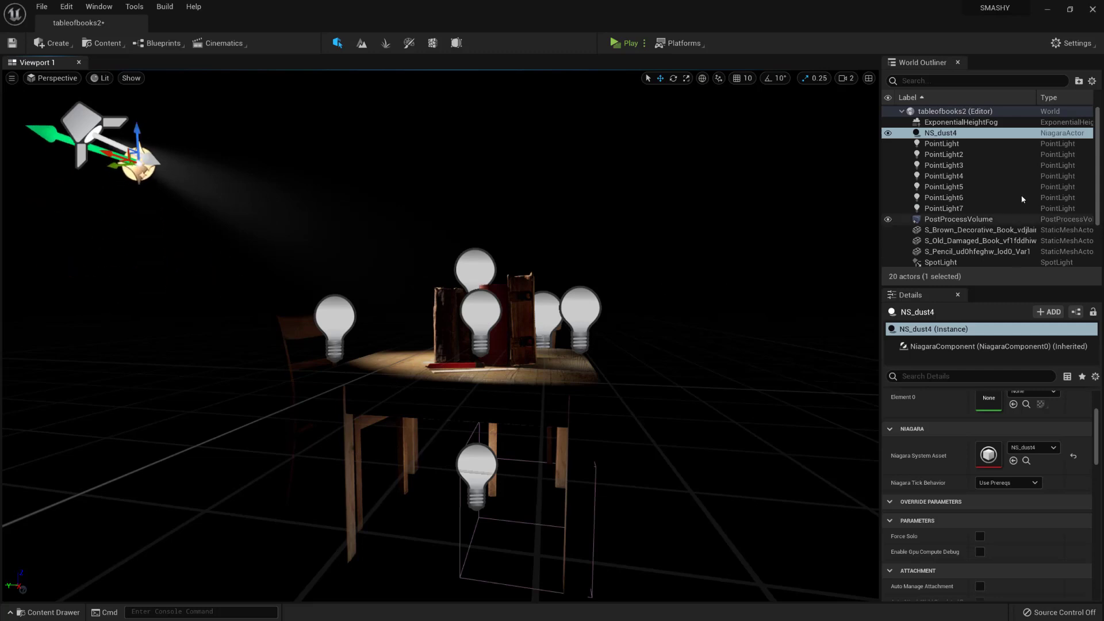
- Pilot the NS_dust4 actor so it sits at the spot light facing down towards the table, then stop piloting and deselect it
{"action": "right_click", "coordinate": [944, 136]}
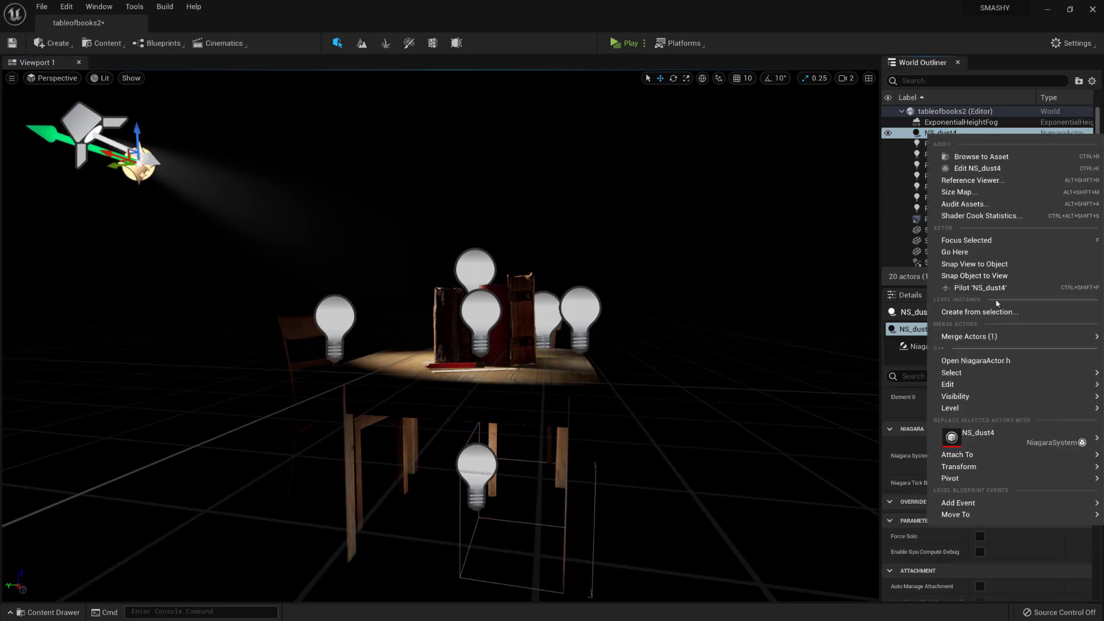
{"action": "left_click", "coordinate": [984, 287]}
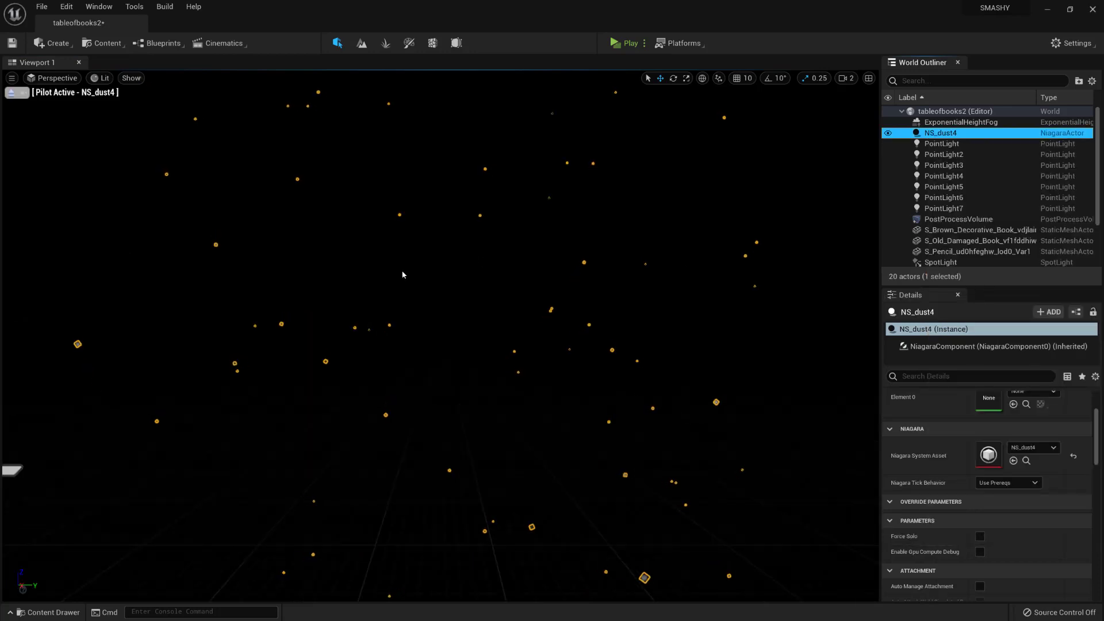
{"action": "right_click_drag", "start_coordinate": [440, 335], "coordinate": [92, 282]}
{"action": "key", "text": "w"}
{"action": "key", "text": "w"}
{"action": "key", "text": "s"}
{"action": "key", "text": "w"}
{"action": "key", "text": "s"}
{"action": "key", "text": "d"}
{"action": "key", "text": "s"}
{"action": "key", "text": "w"}
{"action": "right_click_drag", "start_coordinate": [499, 245], "coordinate": [506, 254]}
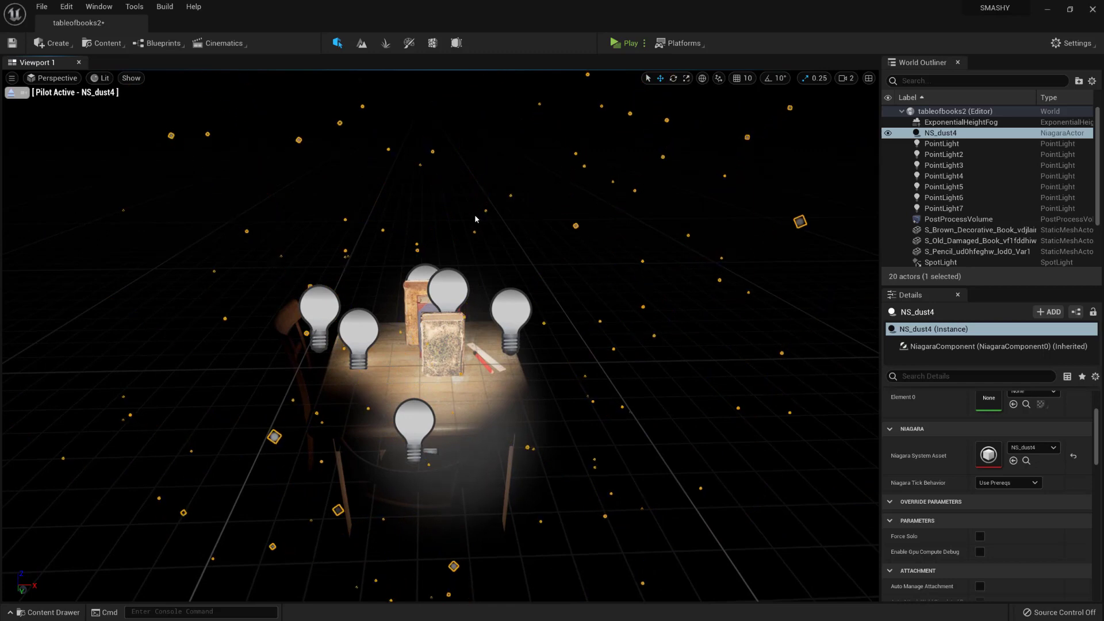
{"action": "left_click", "coordinate": [17, 92]}
{"action": "mouse_move", "coordinate": [511, 368]}
{"action": "right_mouse_down"}
{"action": "mouse_move", "coordinate": [460, 385]}
{"action": "mouse_move", "coordinate": [247, 351]}
{"action": "mouse_move", "coordinate": [290, 374]}
{"action": "mouse_move", "coordinate": [502, 356]}
{"action": "right_mouse_up"}
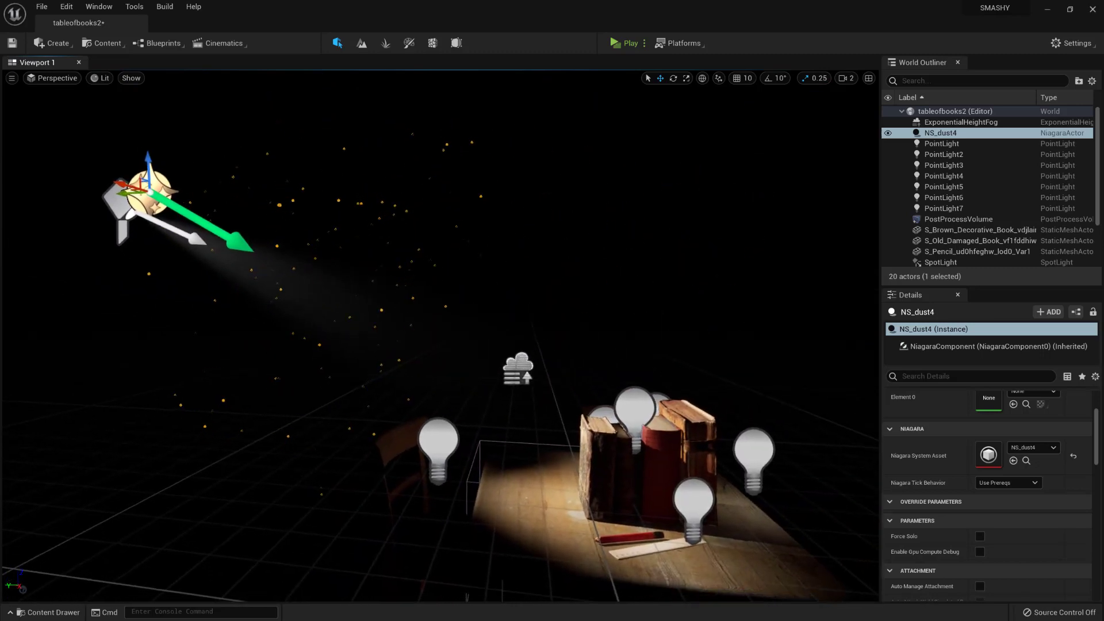
{"action": "key", "text": "Escape"}
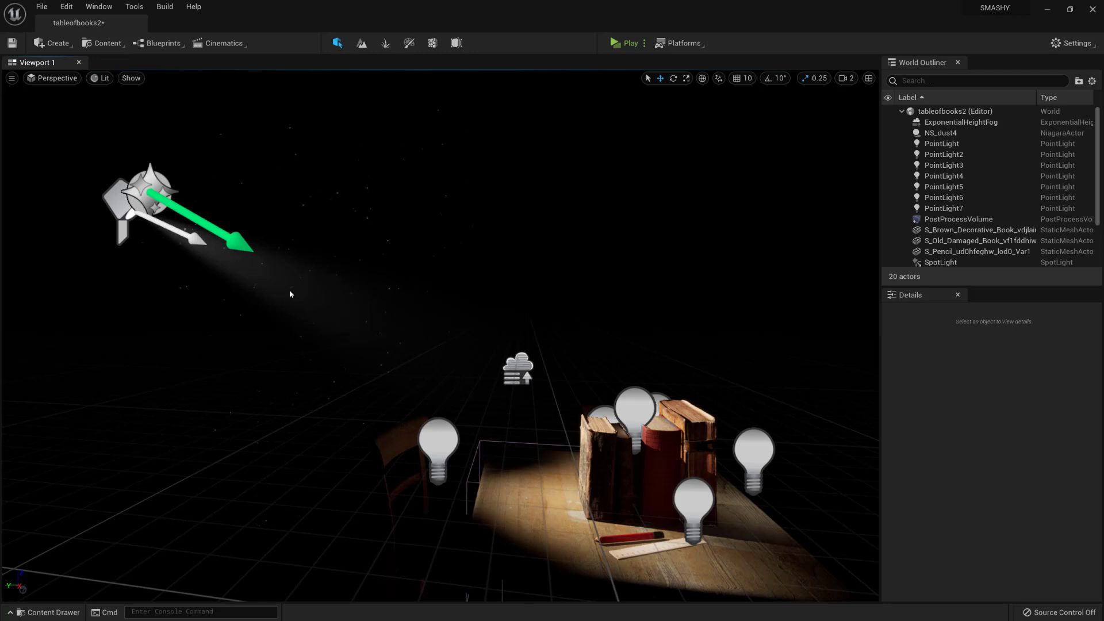
- Select the dust actor, reopen NS_dust4 in a window beside the spot light view, and show its Cone Location settings
{"action": "left_click", "coordinate": [148, 182]}
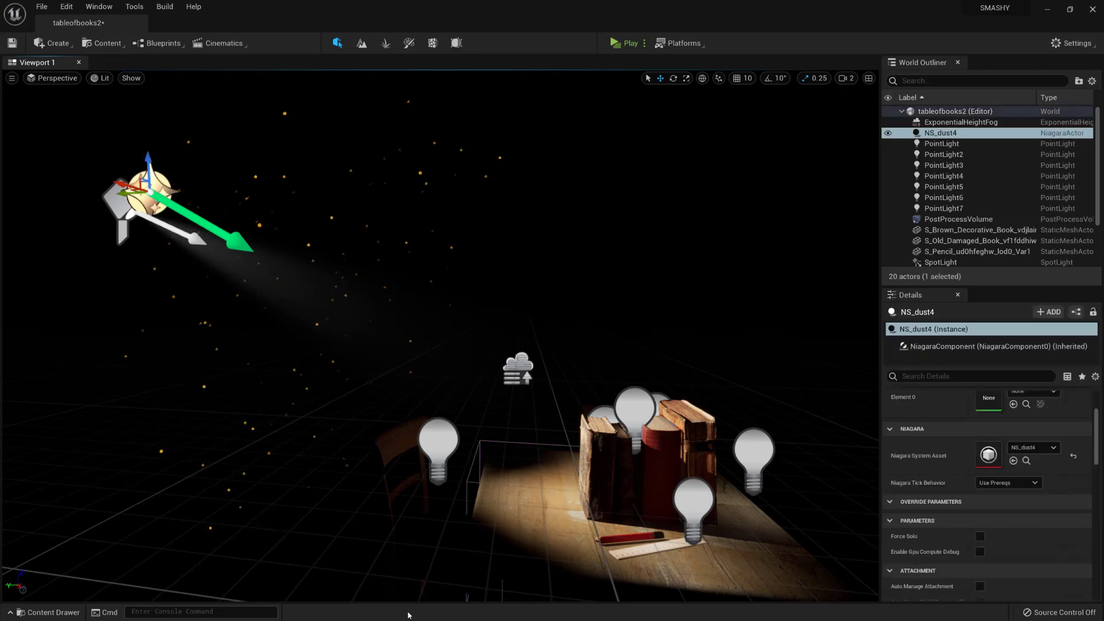
{"action": "key", "text": "ctrl+space"}
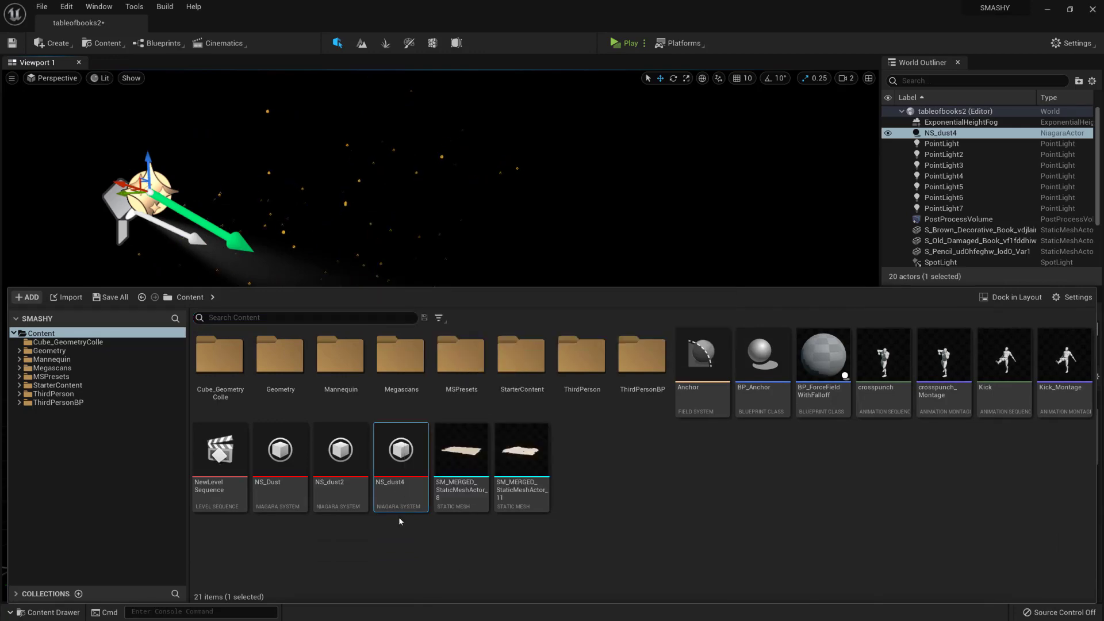
{"action": "double_click", "coordinate": [399, 497]}
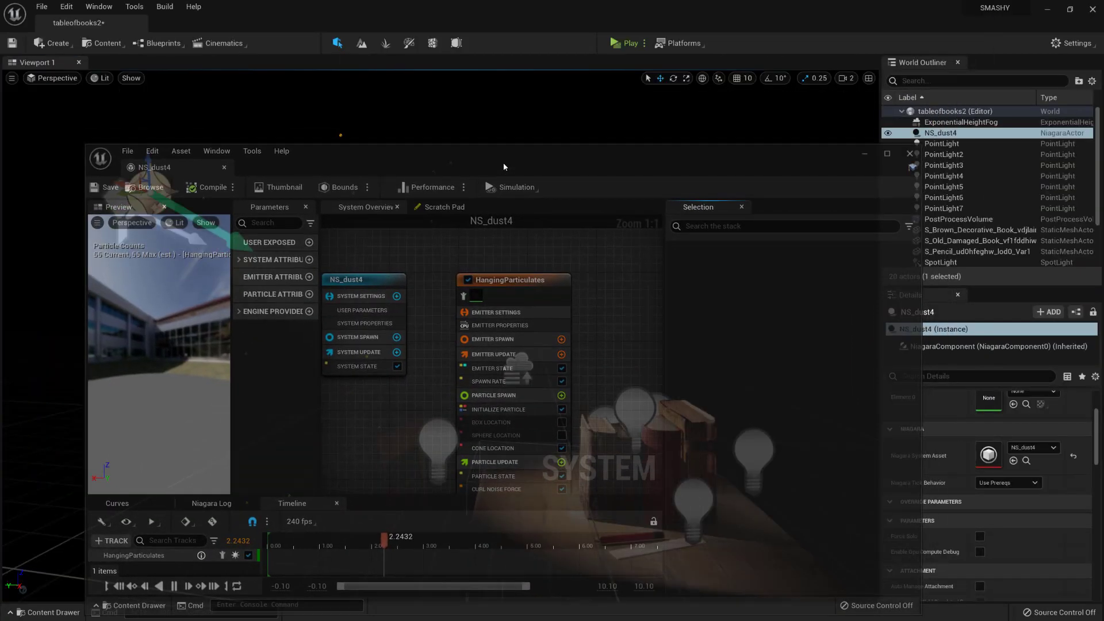
{"action": "left_click_drag", "start_coordinate": [504, 166], "coordinate": [182, 126]}
{"action": "left_click_drag", "start_coordinate": [601, 302], "coordinate": [309, 290]}
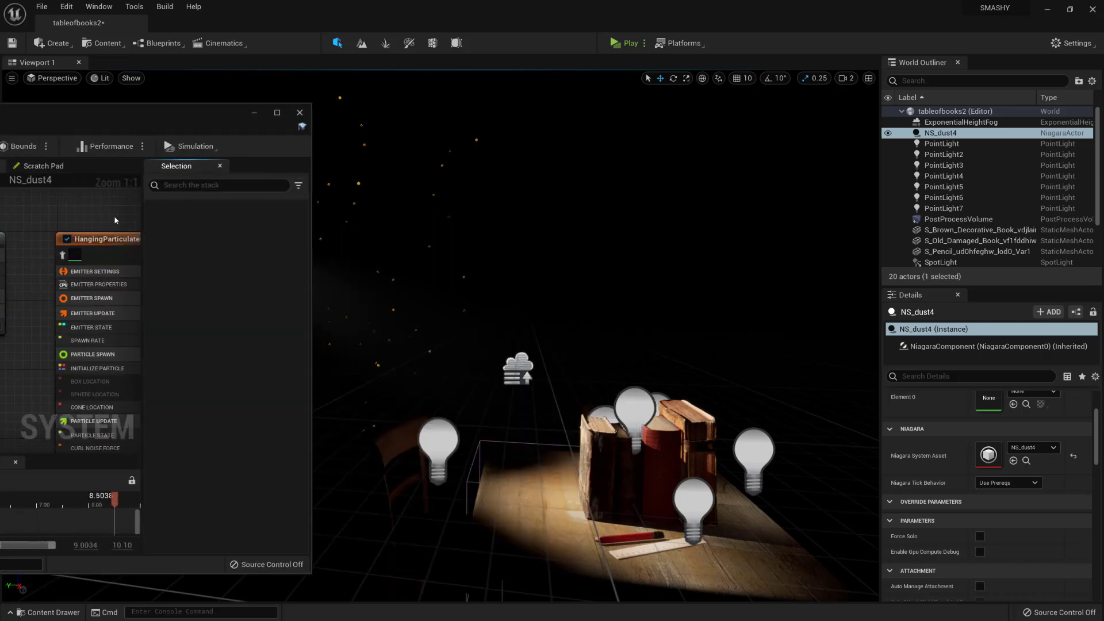
{"action": "right_click_drag", "start_coordinate": [114, 216], "coordinate": [68, 210]}
{"action": "left_click_drag", "start_coordinate": [117, 116], "coordinate": [913, 102]}
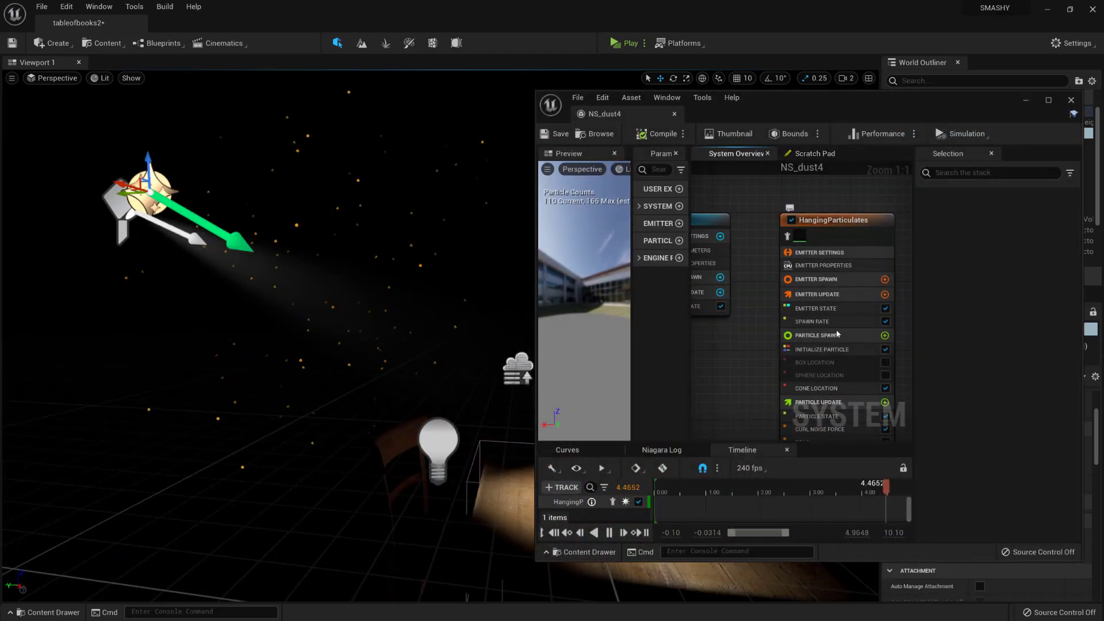
{"action": "left_click", "coordinate": [828, 389]}
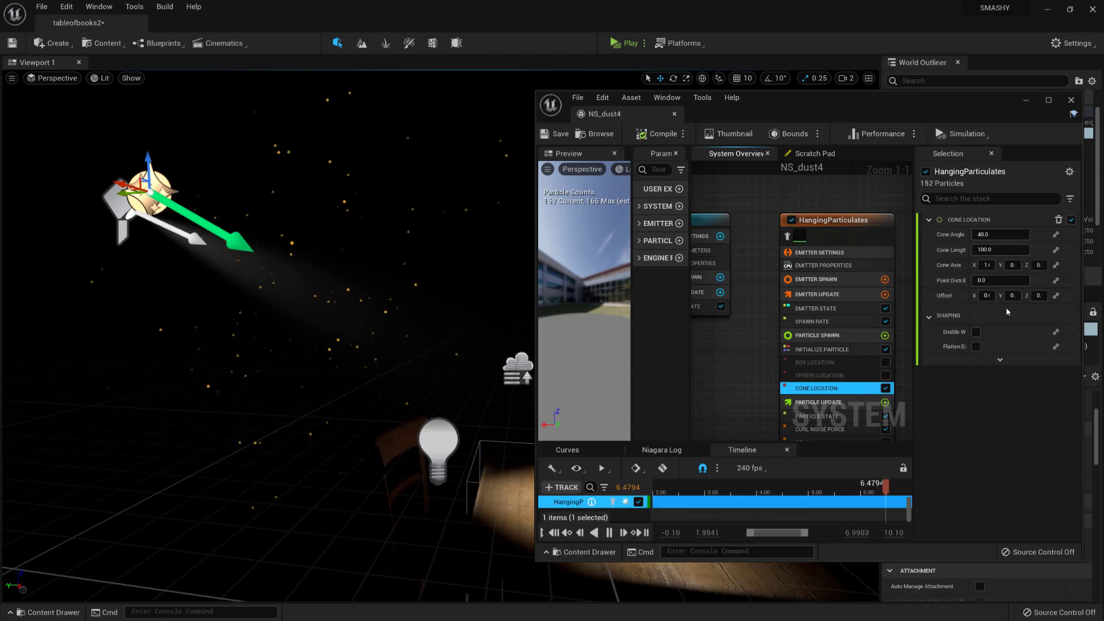
- Set the dust's Cone Angle to about 9.7 and Cone Length to about 155.6, close the NS_dust4 editor and deselect the actor
{"action": "left_click_drag", "start_coordinate": [990, 237], "coordinate": [974, 236]}
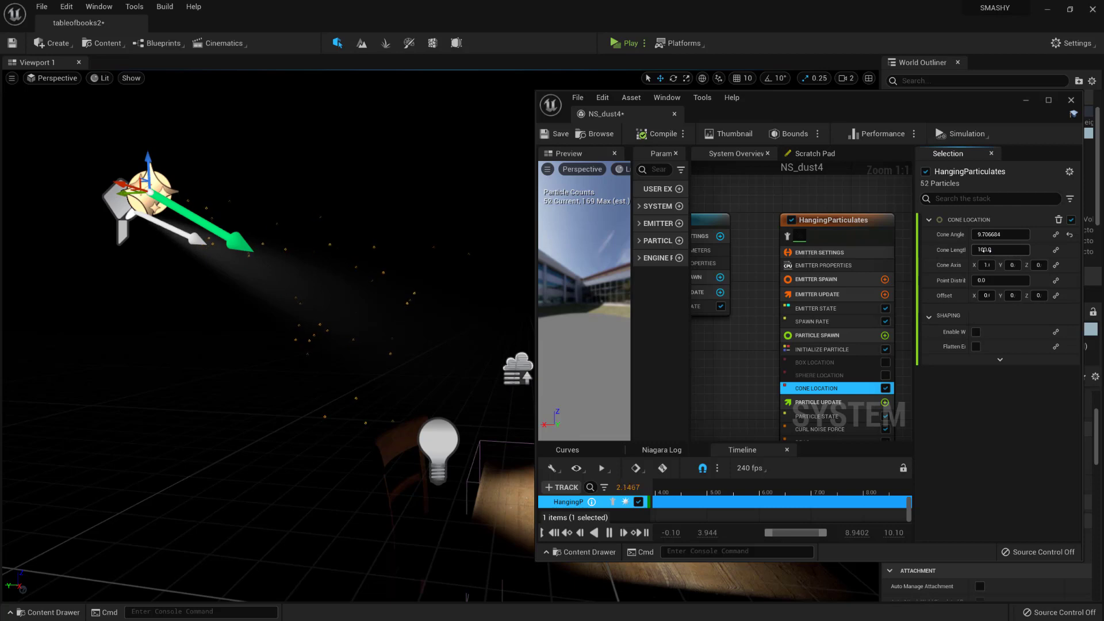
{"action": "left_click_drag", "start_coordinate": [987, 250], "coordinate": [993, 249]}
{"action": "left_click_drag", "start_coordinate": [786, 101], "coordinate": [660, 128]}
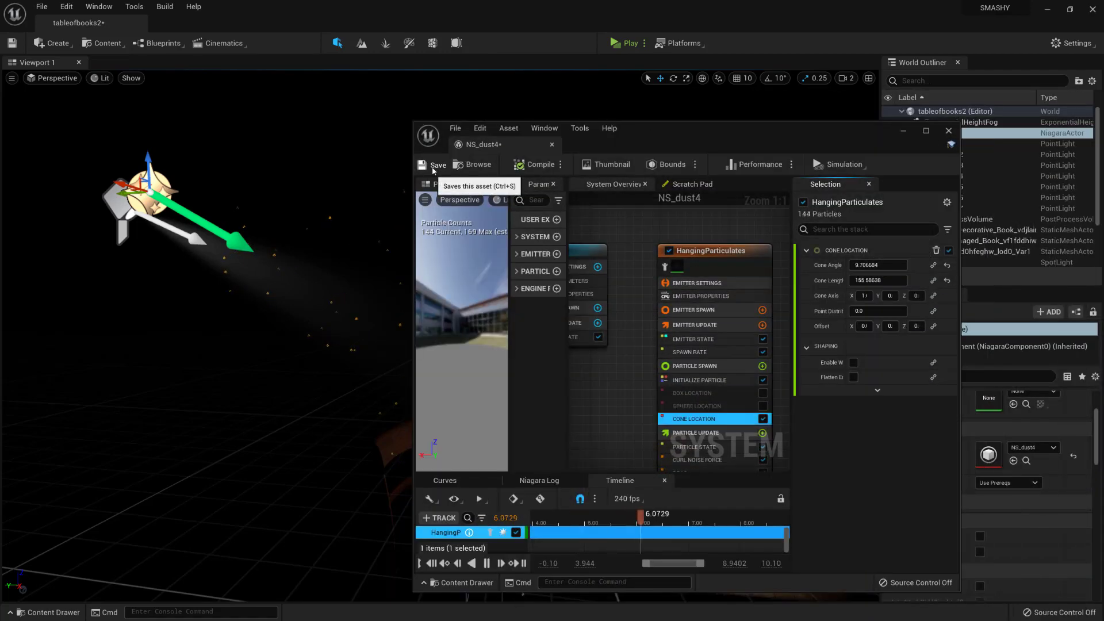
{"action": "left_click", "coordinate": [949, 131]}
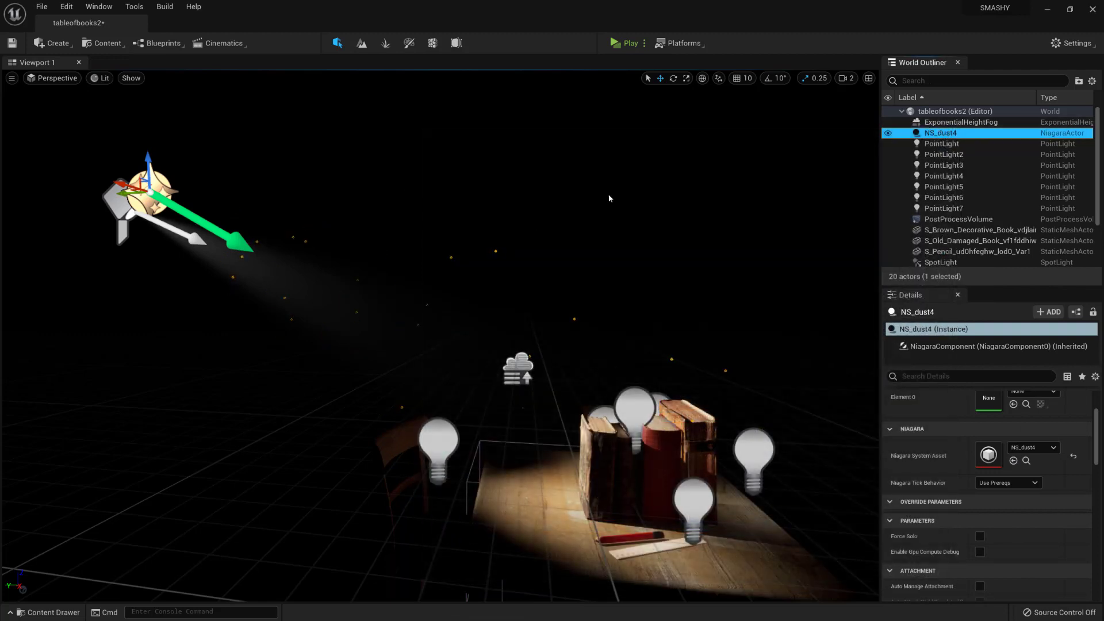
{"action": "mouse_move", "coordinate": [553, 315]}
{"action": "right_mouse_down"}
{"action": "mouse_move", "coordinate": [506, 285]}
{"action": "mouse_move", "coordinate": [449, 310]}
{"action": "mouse_move", "coordinate": [553, 310]}
{"action": "right_mouse_up"}
{"action": "left_click", "coordinate": [585, 188]}
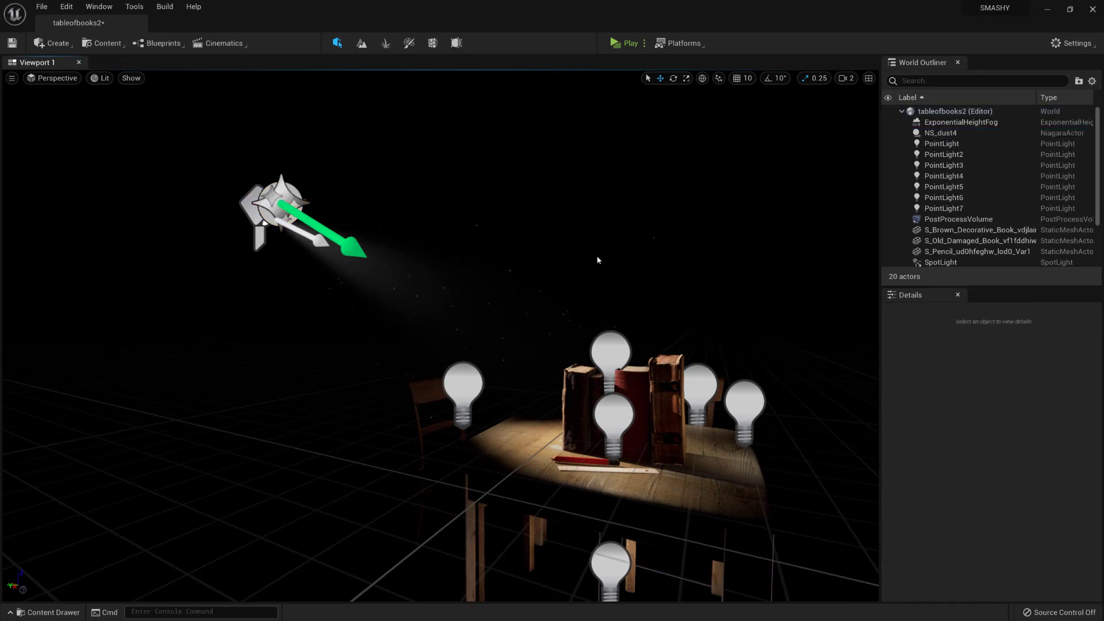
- Pilot the spot light to aim its beam more steeply down at the table and books
{"action": "right_click_drag", "start_coordinate": [606, 257], "coordinate": [627, 265]}
{"action": "right_click_drag", "start_coordinate": [212, 286], "coordinate": [205, 294]}
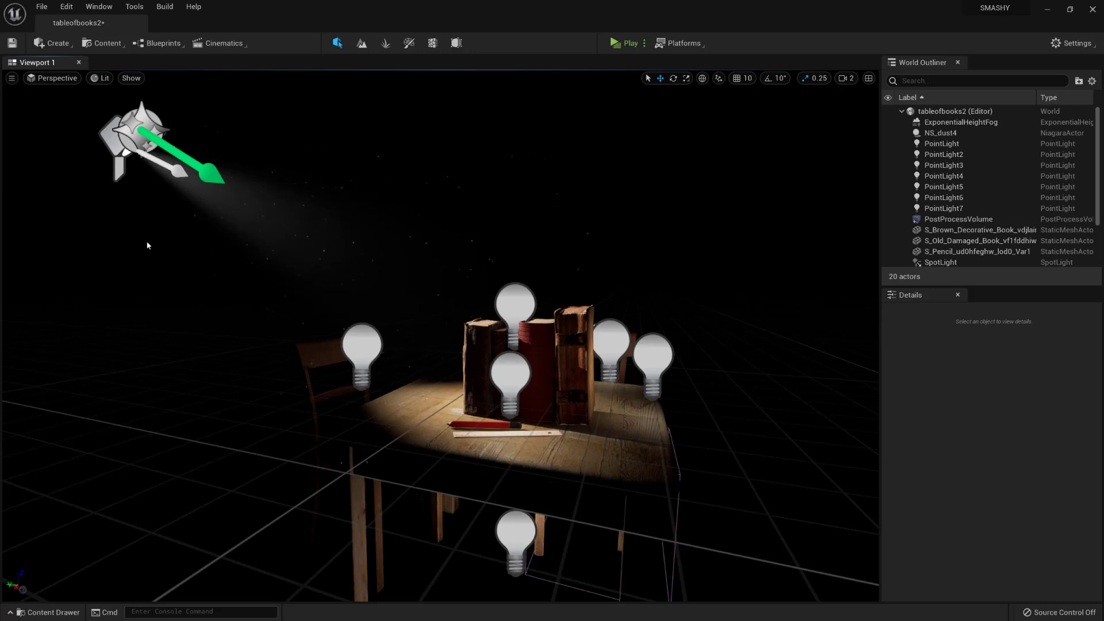
{"action": "left_click", "coordinate": [118, 160]}
{"action": "right_click", "coordinate": [955, 209]}
{"action": "left_click", "coordinate": [978, 253]}
{"action": "mouse_move", "coordinate": [796, 236]}
{"action": "right_mouse_down"}
{"action": "mouse_move", "coordinate": [801, 293]}
{"action": "mouse_move", "coordinate": [787, 253]}
{"action": "right_mouse_up"}
{"action": "scroll", "coordinate": [953, 200], "scroll_direction": "up", "scroll_amount": 2}
- Pilot the NS_dust4 actor to match the spot light's steeper aim, then stop piloting and deselect it
{"action": "right_click", "coordinate": [941, 115]}
{"action": "left_click", "coordinate": [972, 161]}
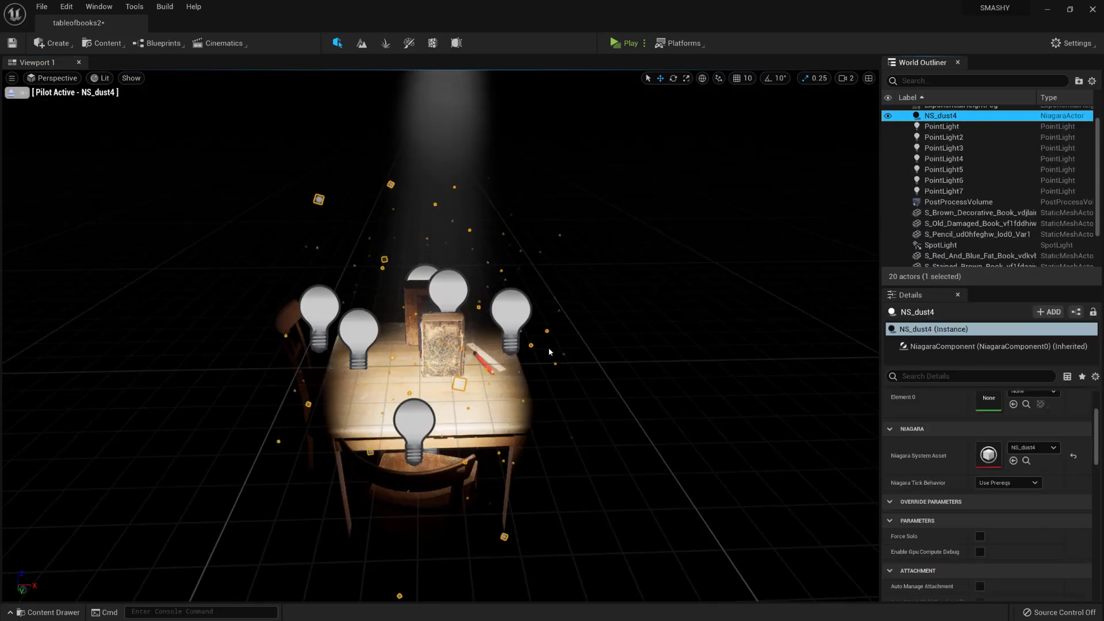
{"action": "right_click_drag", "start_coordinate": [604, 353], "coordinate": [589, 311]}
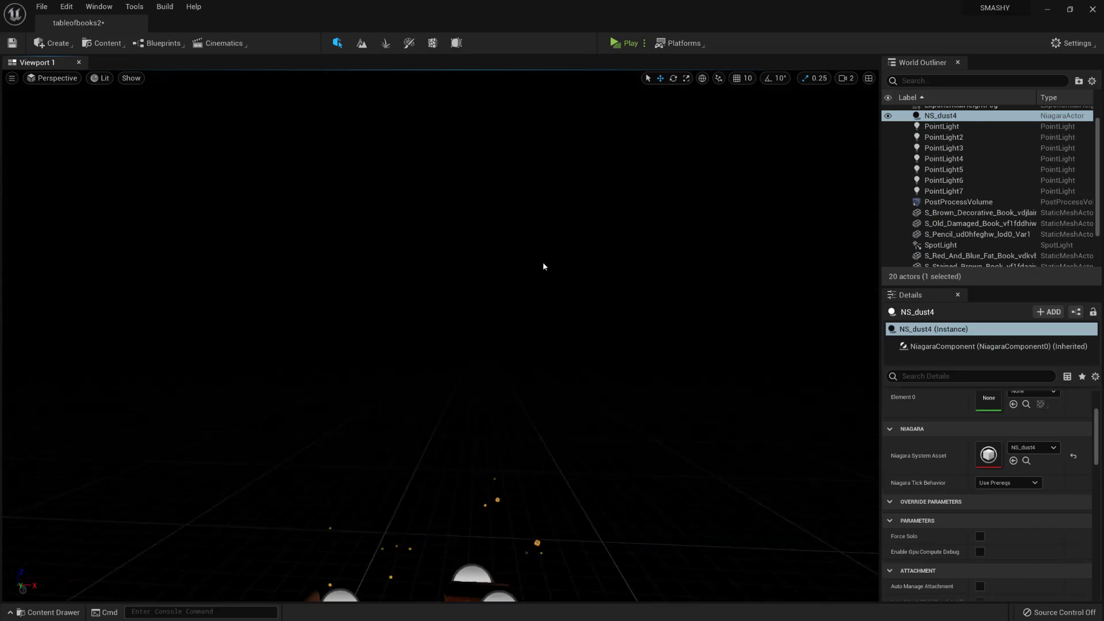
{"action": "right_click_drag", "start_coordinate": [544, 266], "coordinate": [368, 256]}
{"action": "key", "text": "Escape"}
- Widen the spot light's Outer Cone Angle to about 16.6 and deselect the light
{"action": "mouse_move", "coordinate": [463, 202]}
{"action": "right_mouse_down"}
{"action": "mouse_move", "coordinate": [414, 219]}
{"action": "mouse_move", "coordinate": [464, 202]}
{"action": "right_mouse_up"}
{"action": "scroll", "coordinate": [464, 202], "scroll_direction": "down", "scroll_amount": 2}
{"action": "left_click", "coordinate": [127, 115]}
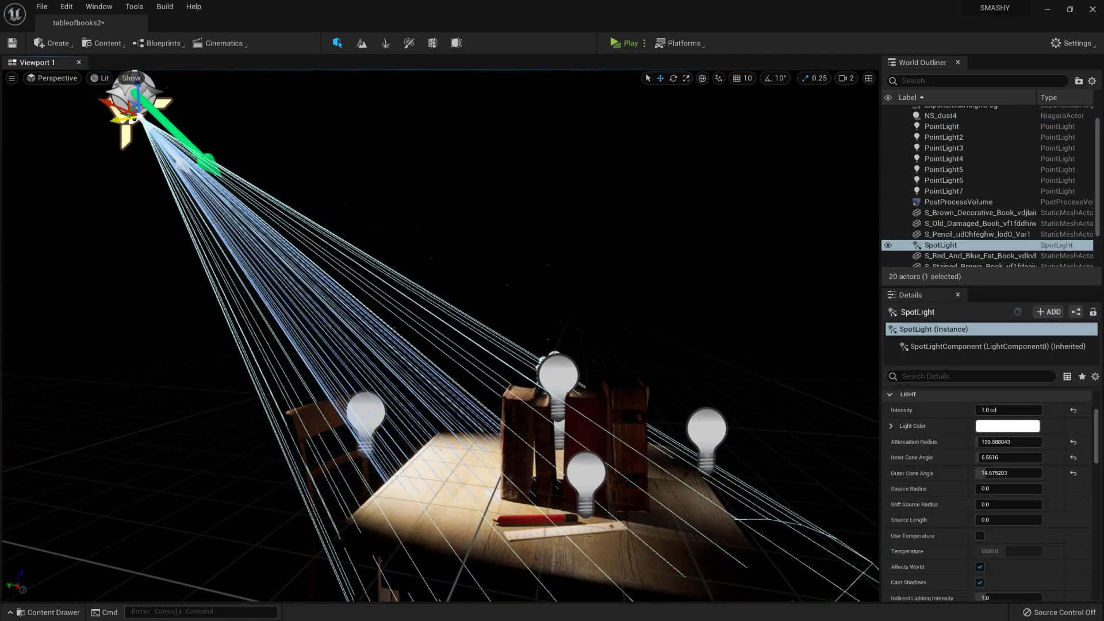
{"action": "left_click_drag", "start_coordinate": [995, 474], "coordinate": [1006, 474]}
{"action": "left_click", "coordinate": [627, 244]}
{"action": "right_click_drag", "start_coordinate": [626, 243], "coordinate": [567, 279]}
{"action": "scroll", "coordinate": [626, 243], "scroll_direction": "up", "scroll_amount": 1}
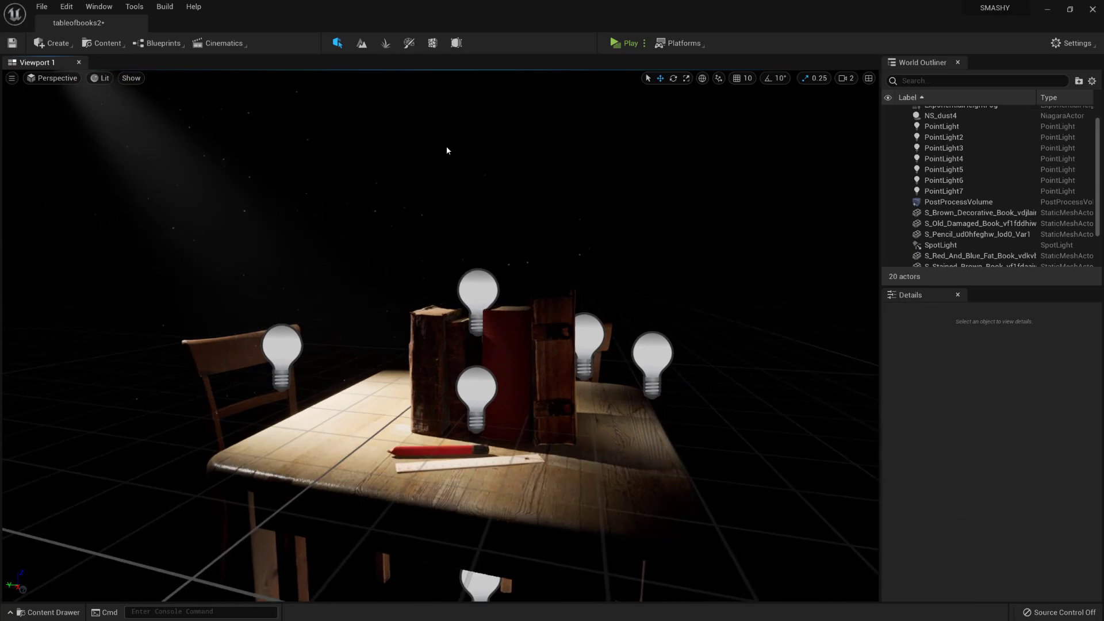
- Tint the spot light's colour pale green (sRGB hex E2FFE4), then deselect it and close the colour picker
{"action": "right_click_drag", "start_coordinate": [401, 167], "coordinate": [401, 168]}
{"action": "left_click", "coordinate": [233, 218]}
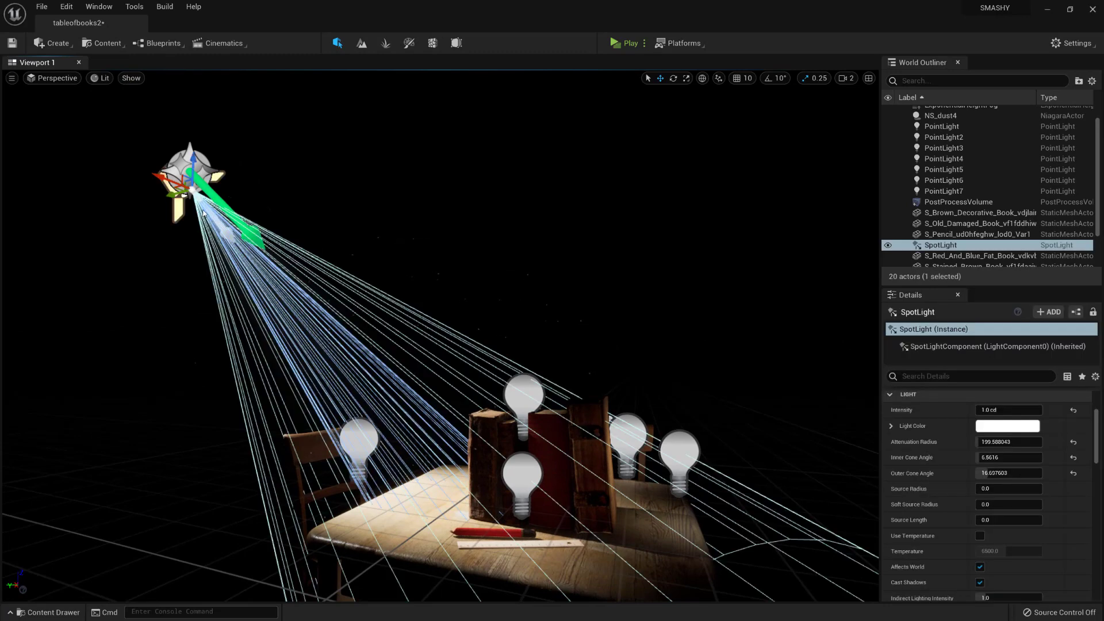
{"action": "left_click", "coordinate": [1008, 427]}
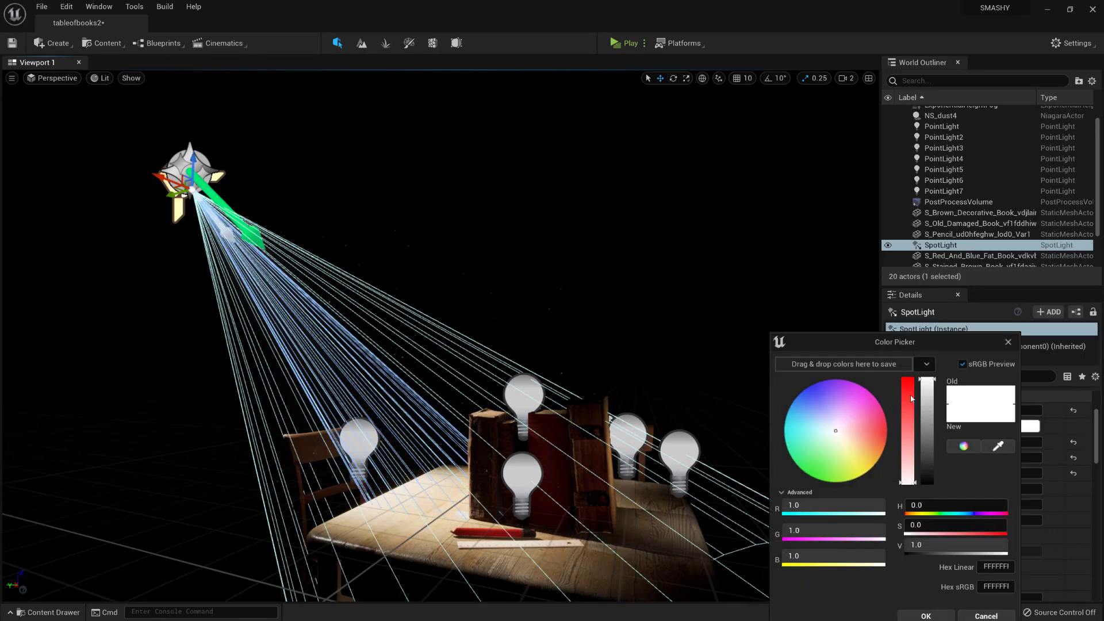
{"action": "mouse_move", "coordinate": [837, 431]}
{"action": "left_mouse_down"}
{"action": "mouse_move", "coordinate": [831, 416]}
{"action": "mouse_move", "coordinate": [811, 443]}
{"action": "mouse_move", "coordinate": [830, 441]}
{"action": "left_mouse_up"}
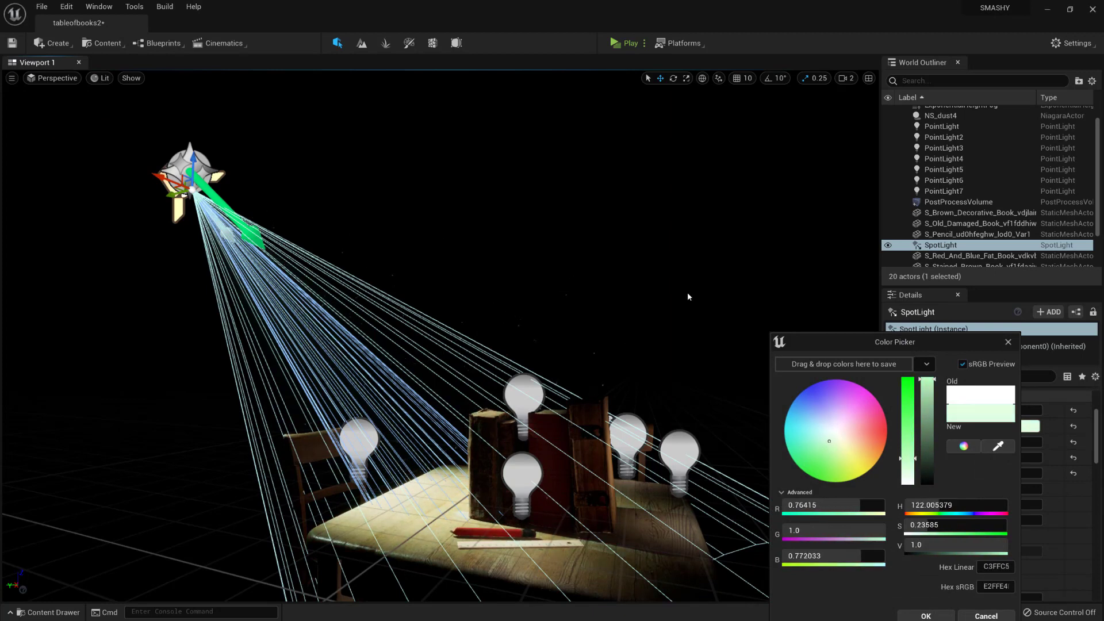
{"action": "left_click", "coordinate": [668, 295]}
{"action": "right_click", "coordinate": [651, 297]}
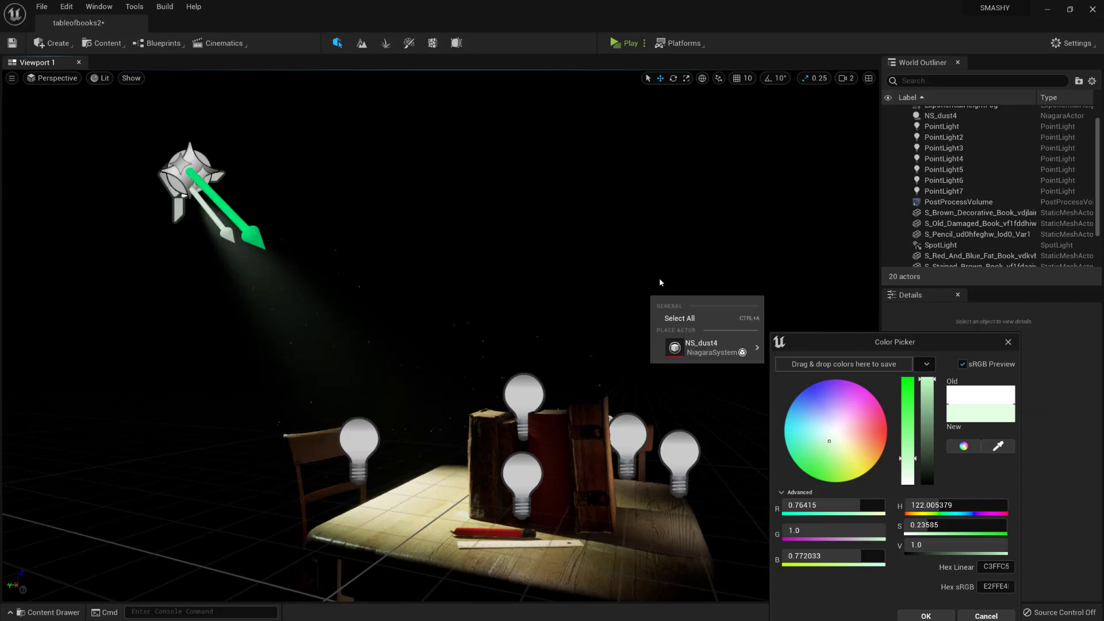
{"action": "mouse_move", "coordinate": [660, 282]}
{"action": "right_mouse_down"}
{"action": "mouse_move", "coordinate": [677, 290]}
{"action": "mouse_move", "coordinate": [666, 279]}
{"action": "right_mouse_up"}
{"action": "left_click", "coordinate": [1008, 343]}
{"action": "right_click", "coordinate": [656, 271]}
- Add a Cine Camera Actor to the level
{"action": "mouse_move", "coordinate": [568, 230]}
{"action": "right_mouse_down"}
{"action": "mouse_move", "coordinate": [608, 258]}
{"action": "mouse_move", "coordinate": [576, 229]}
{"action": "right_mouse_up"}
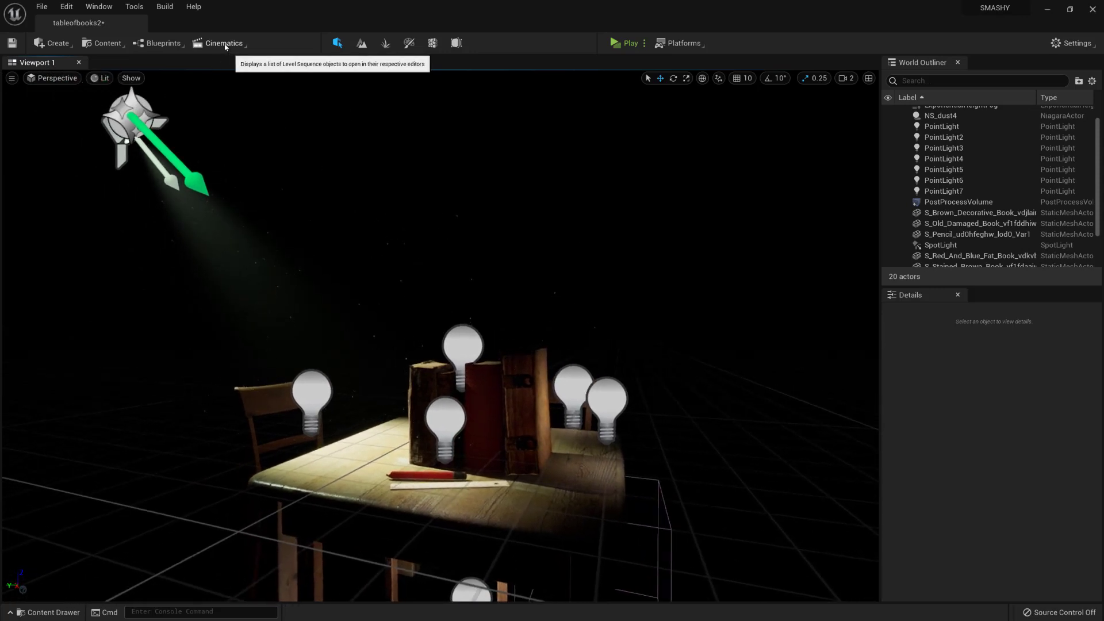
{"action": "left_click", "coordinate": [53, 43]}
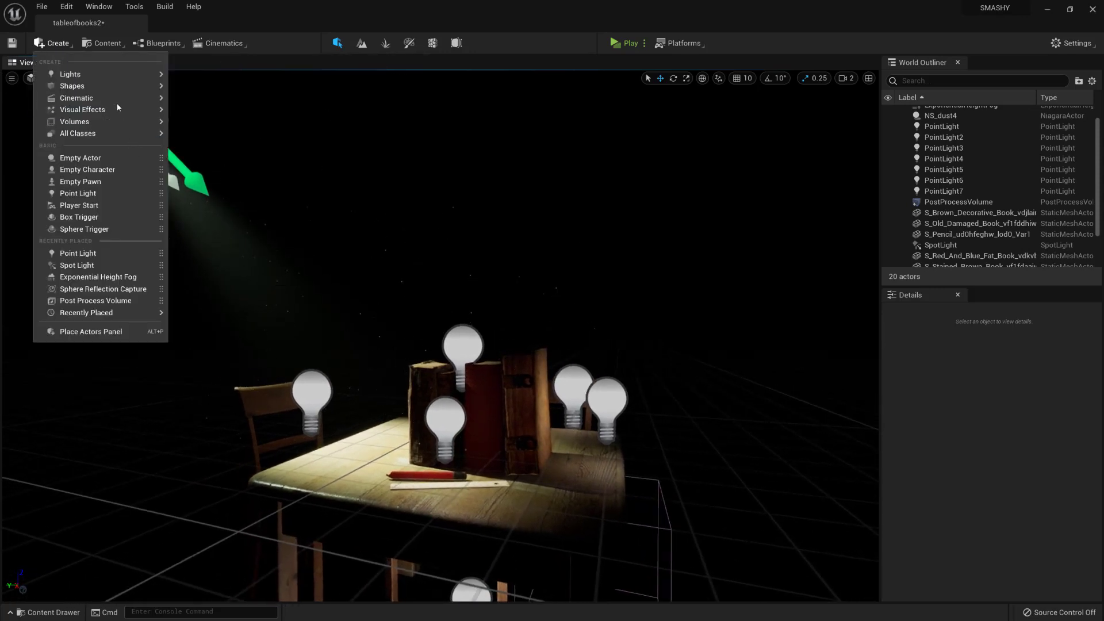
{"action": "mouse_move", "coordinate": [116, 101]}
{"action": "left_click", "coordinate": [224, 102]}
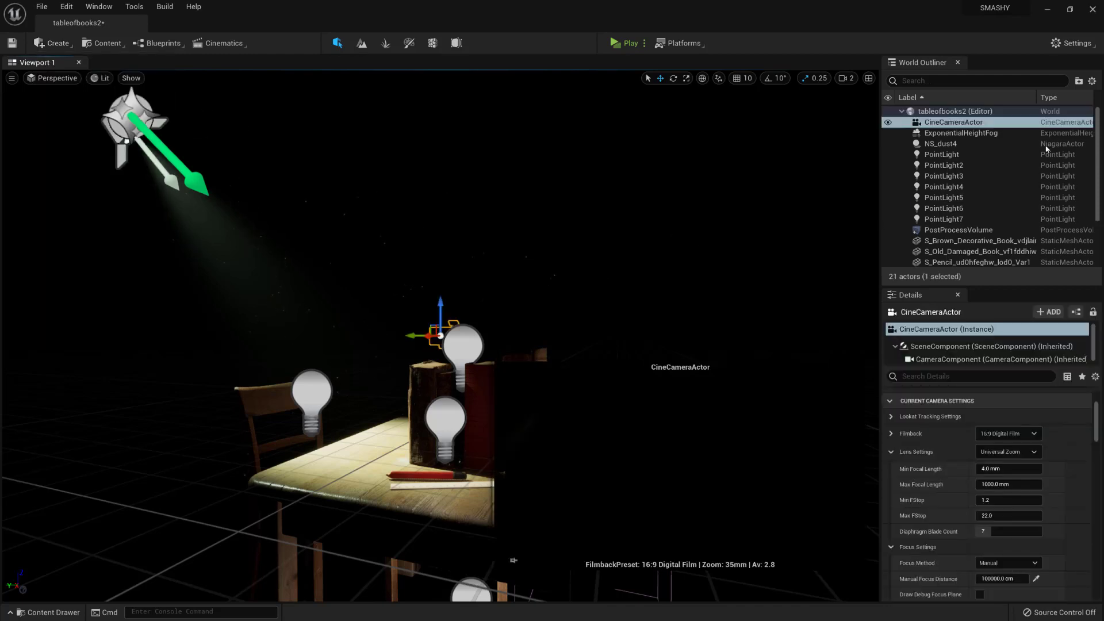
- Pilot the CineCameraActor to frame the books, pencil and lit table from the front, then stop piloting
{"action": "right_click", "coordinate": [957, 123]}
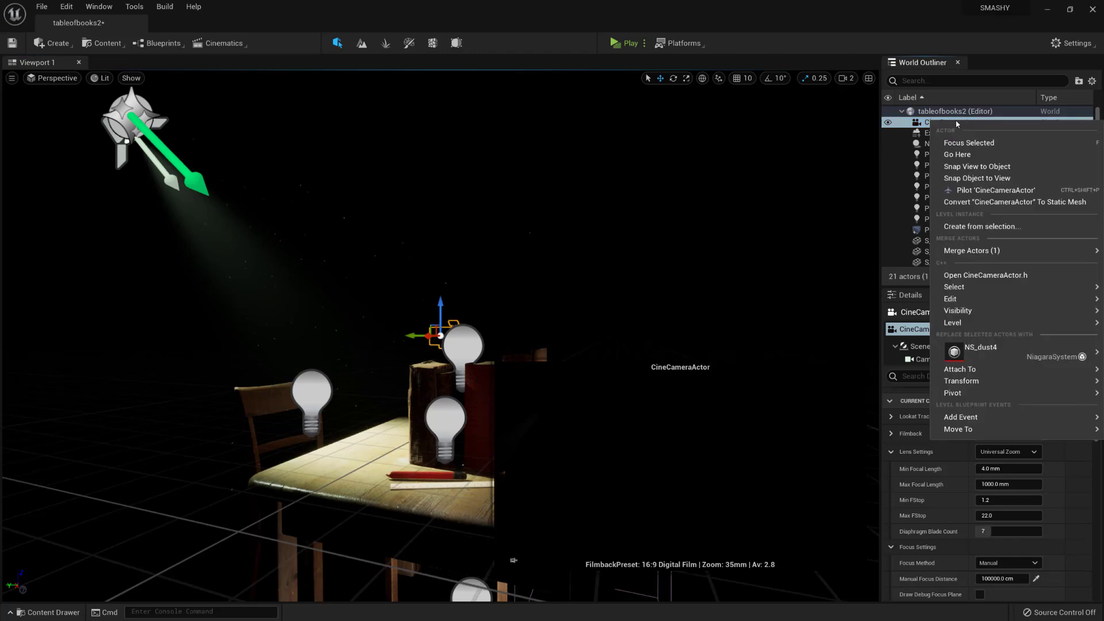
{"action": "left_click", "coordinate": [990, 190]}
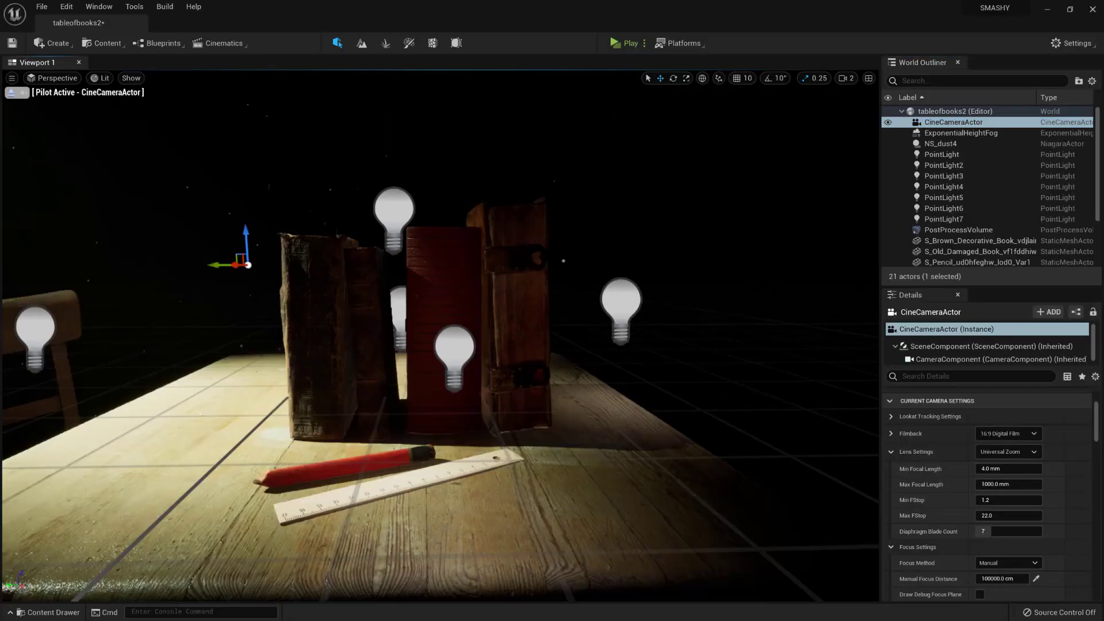
{"action": "right_click_drag", "start_coordinate": [356, 307], "coordinate": [311, 291]}
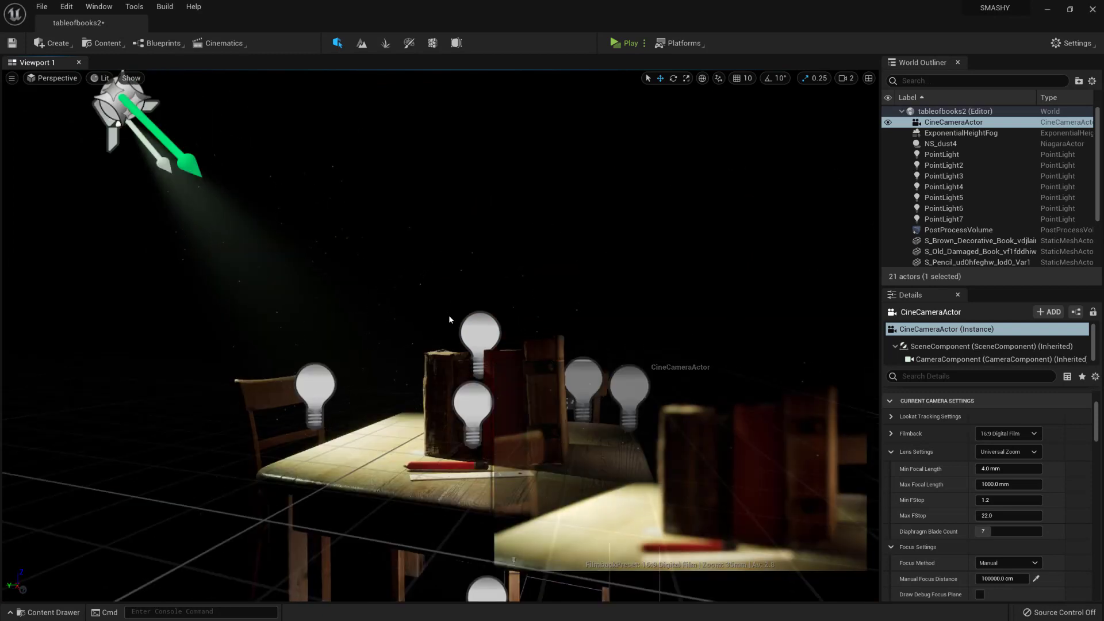
- Set the cine camera's Manual Focus Distance by sampling the leftmost book in its preview
{"action": "right_click_drag", "start_coordinate": [448, 320], "coordinate": [491, 363]}
{"action": "key", "text": "s"}
{"action": "key", "text": "s"}
{"action": "key", "text": "w"}
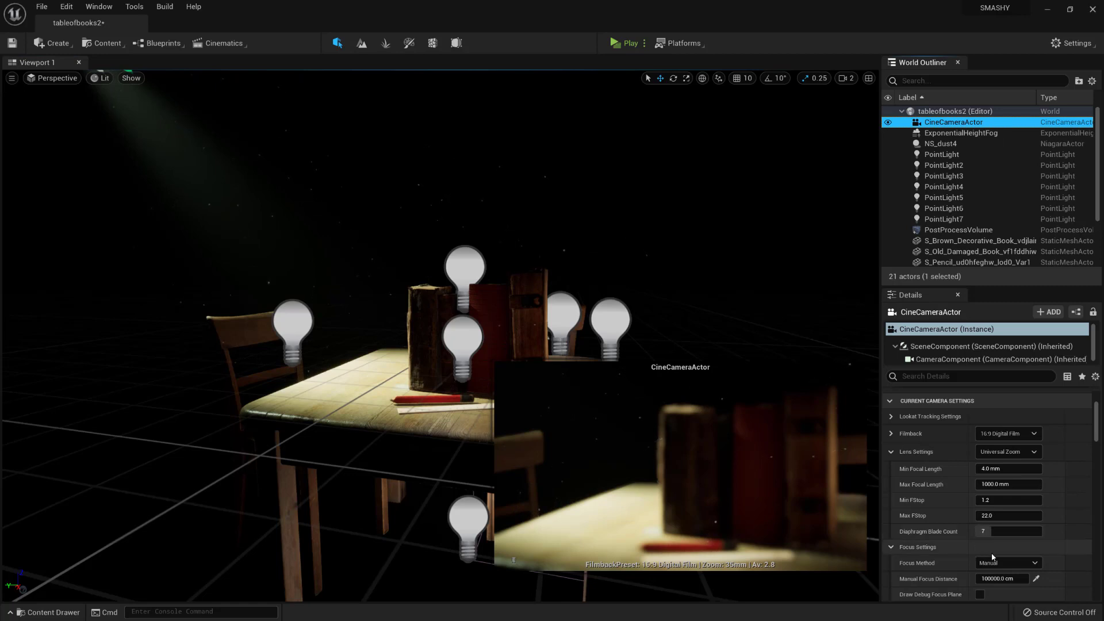
{"action": "scroll", "coordinate": [978, 552], "scroll_direction": "down", "scroll_amount": 1}
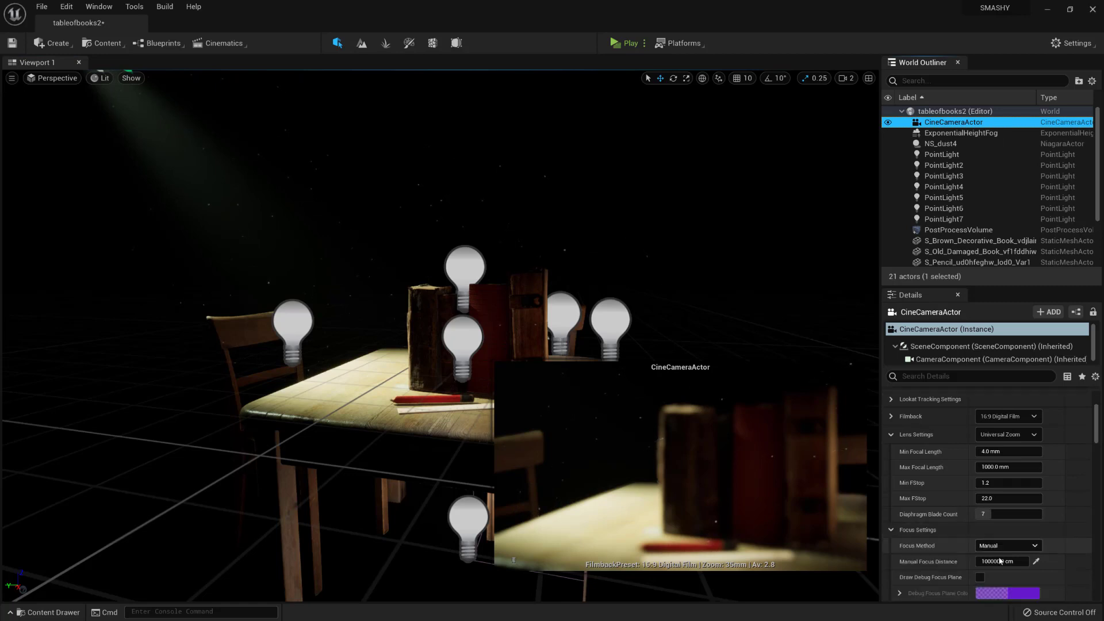
{"action": "left_click", "coordinate": [676, 492]}
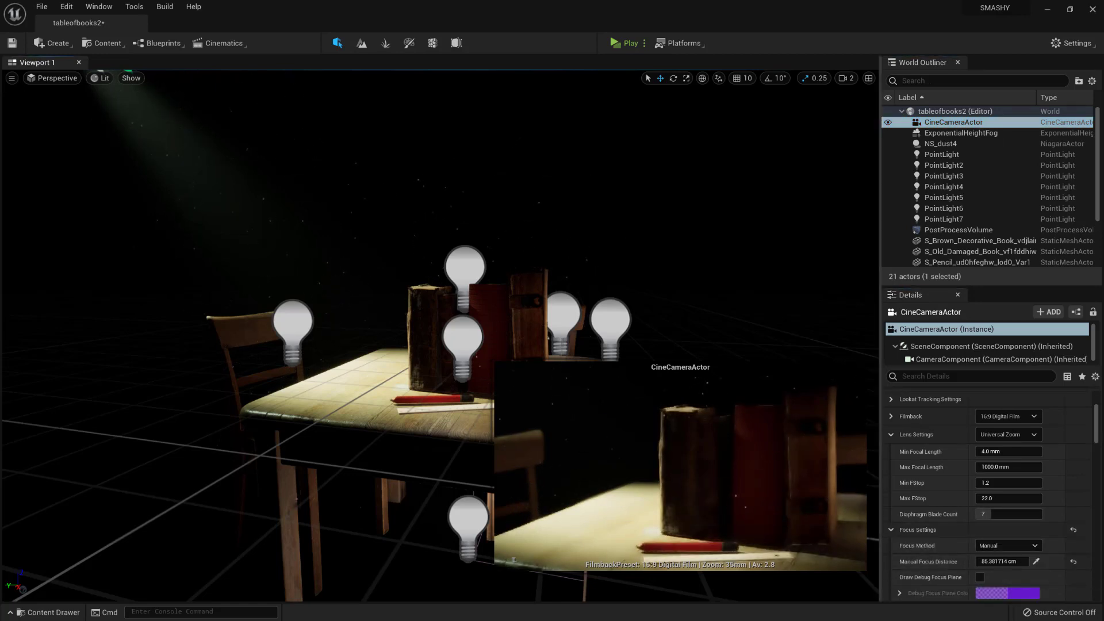